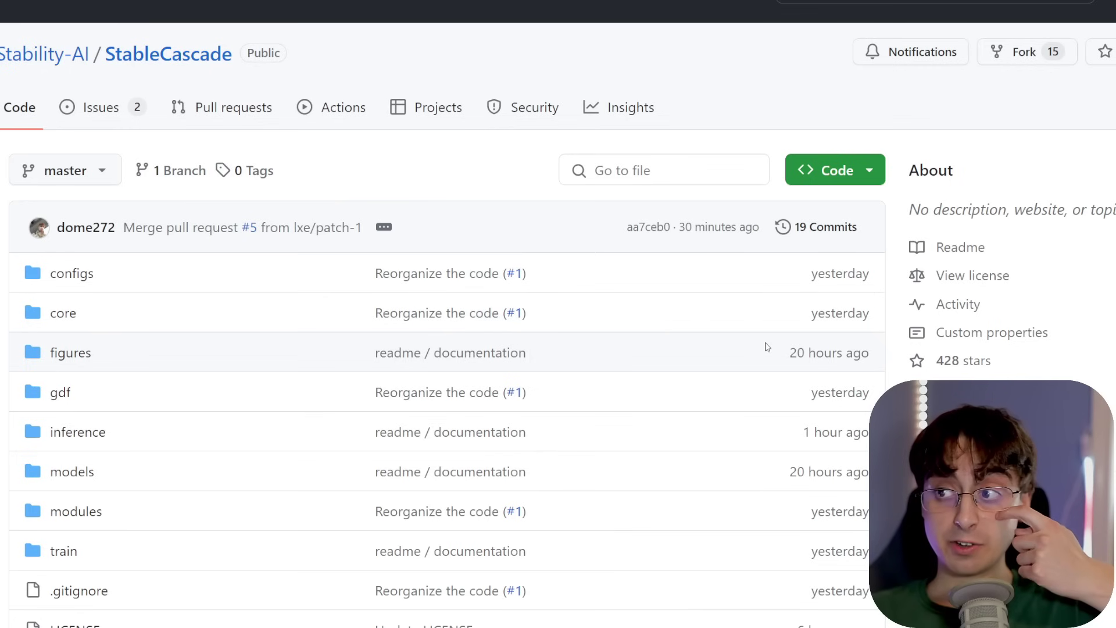
# Step: Read the README's opening statement about the training and inference scripts and models the Stable Cascade codebase provides
pyautogui.scroll(-8, 766, 347)
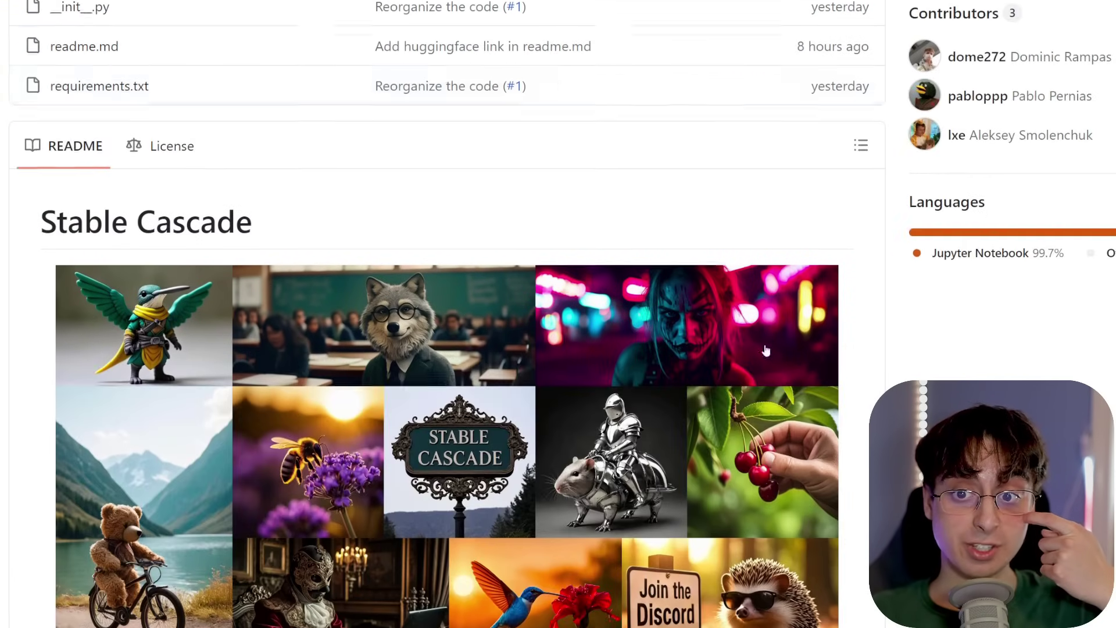
pyautogui.scroll(-3, 766, 349)
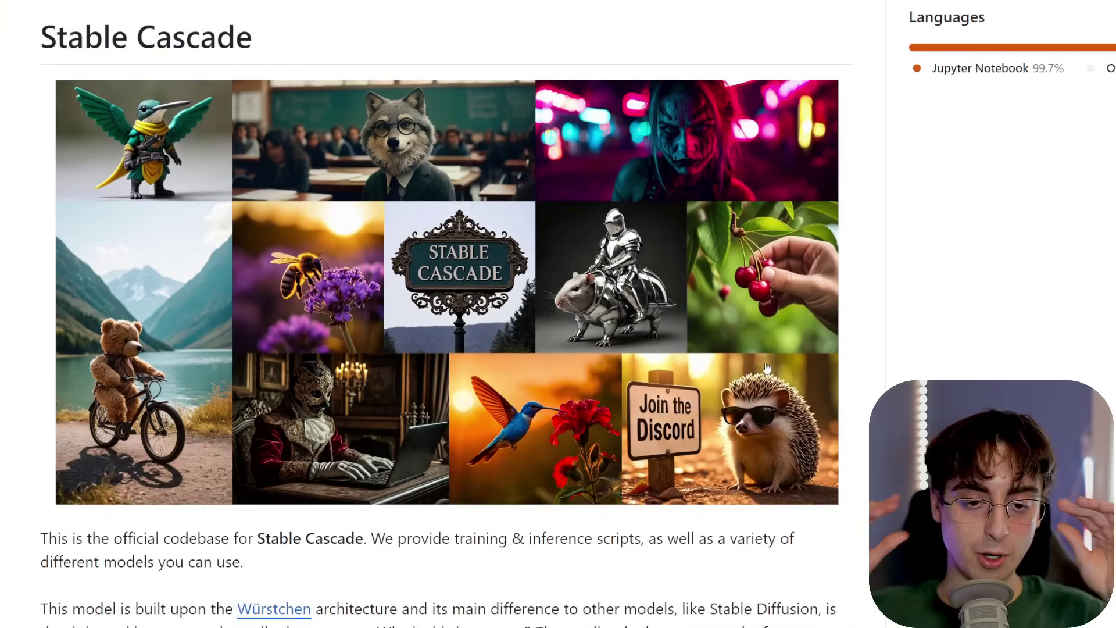
pyautogui.scroll(-5, 45, 204)
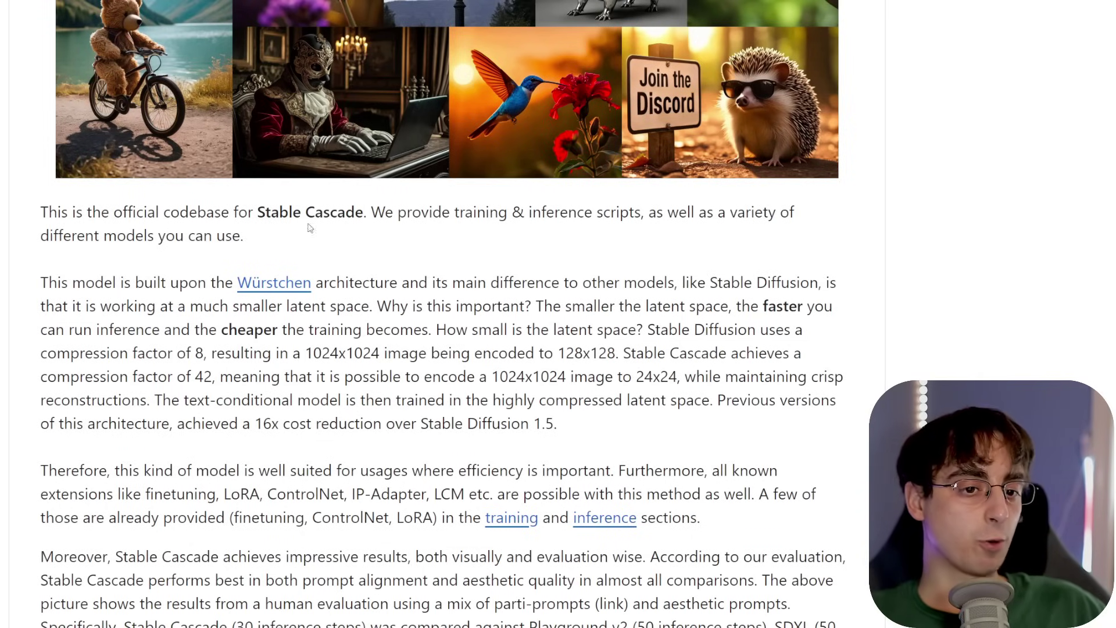
pyautogui.moveTo(443, 212); pyautogui.dragTo(656, 212)
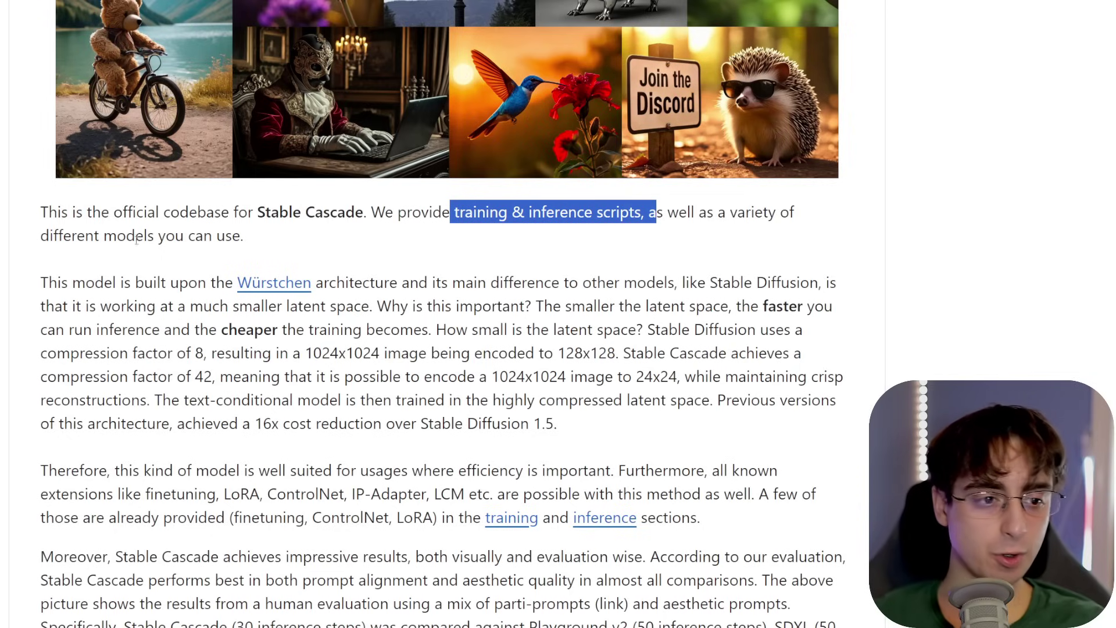
pyautogui.moveTo(104, 235); pyautogui.dragTo(269, 233)
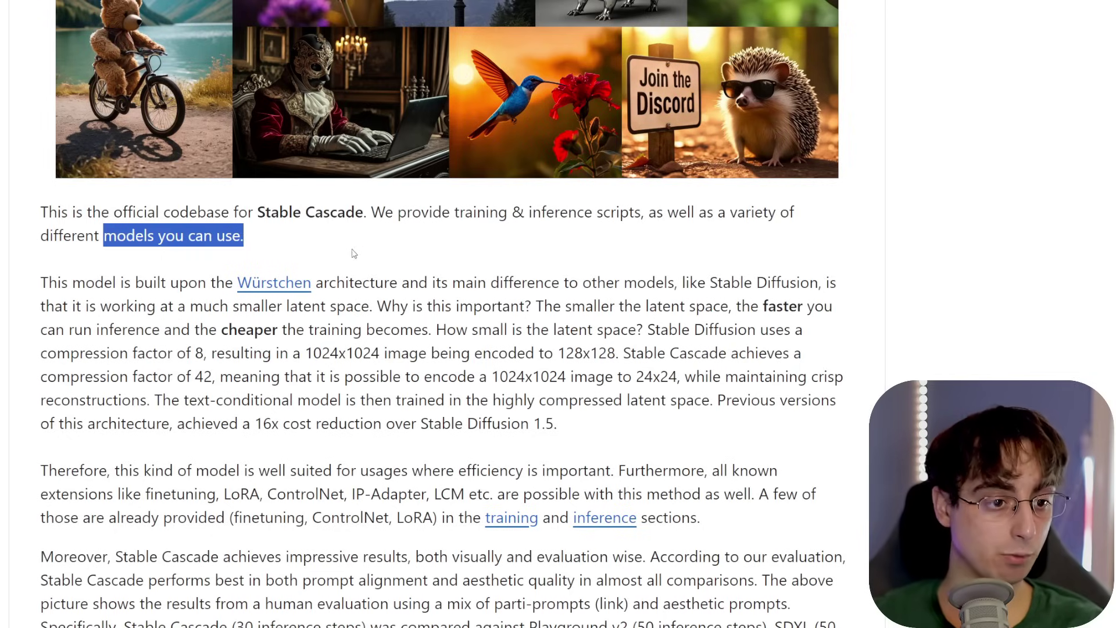
# Step: Read how the Würstchen architecture and latent space size set the model apart from Stable Diffusion in inference speed and training cost
pyautogui.click(137, 284)
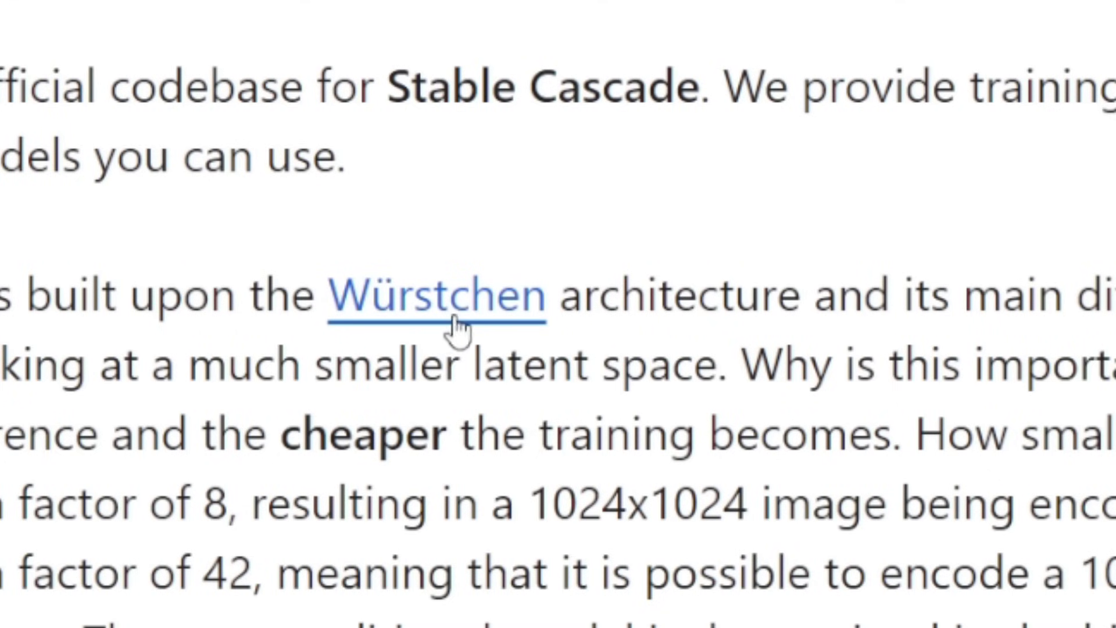
pyautogui.moveTo(575, 297); pyautogui.dragTo(327, 297)
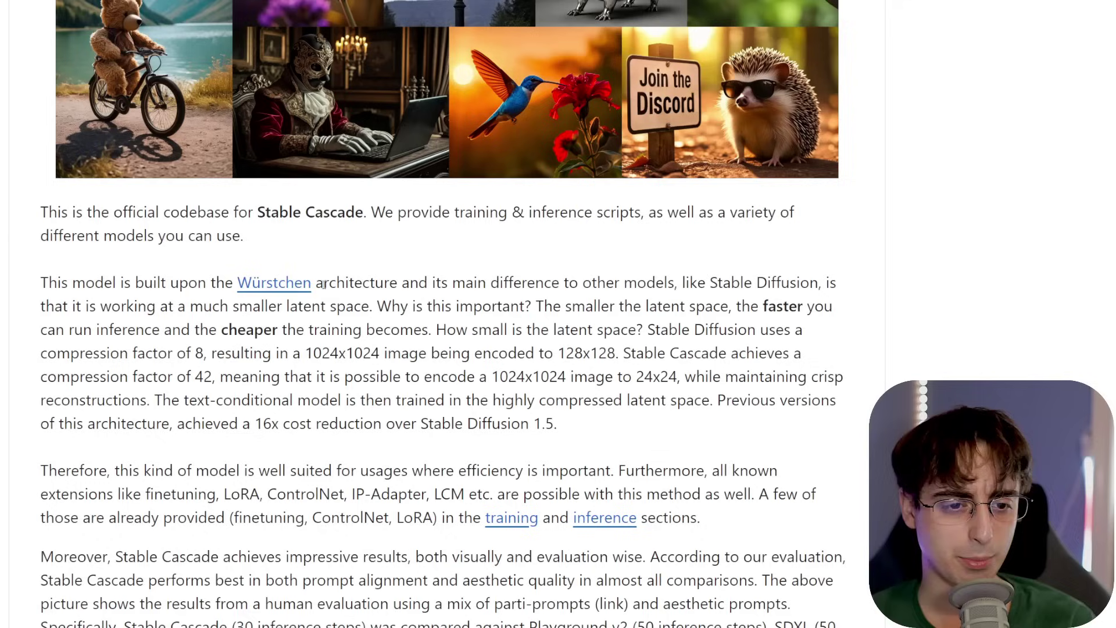
pyautogui.click(347, 280)
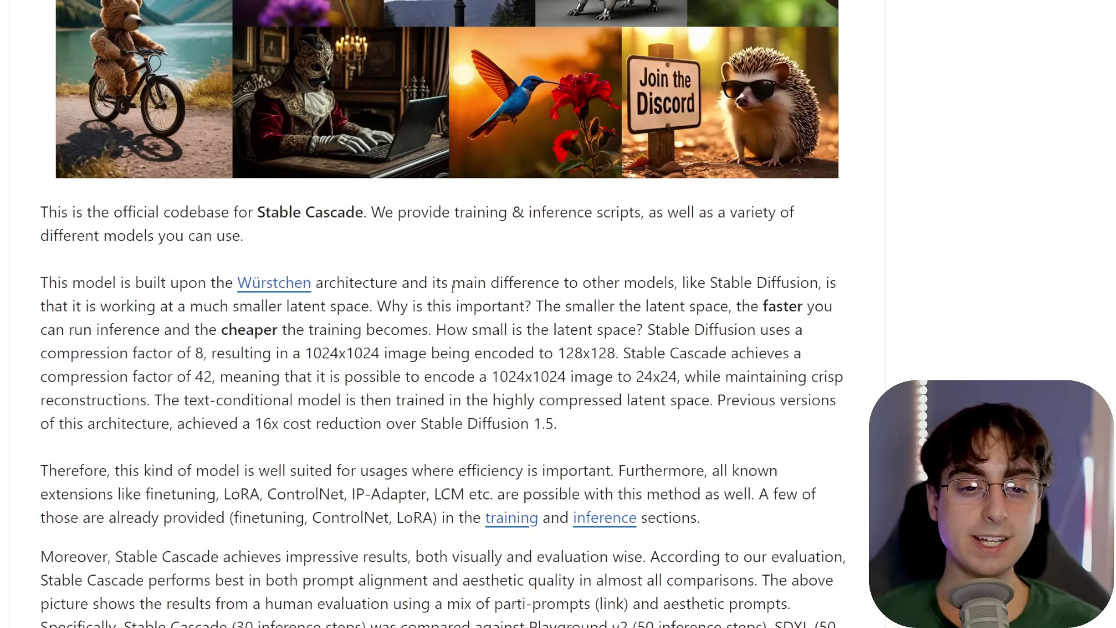
pyautogui.moveTo(262, 272); pyautogui.dragTo(386, 274)
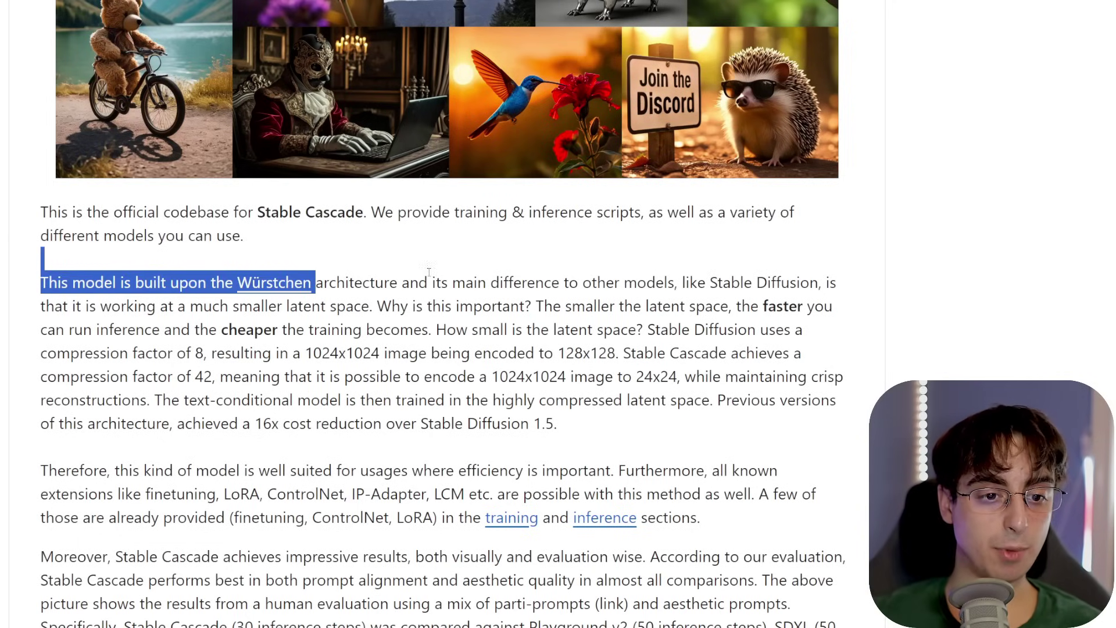
pyautogui.click(692, 265)
pyautogui.moveTo(710, 281); pyautogui.dragTo(843, 294)
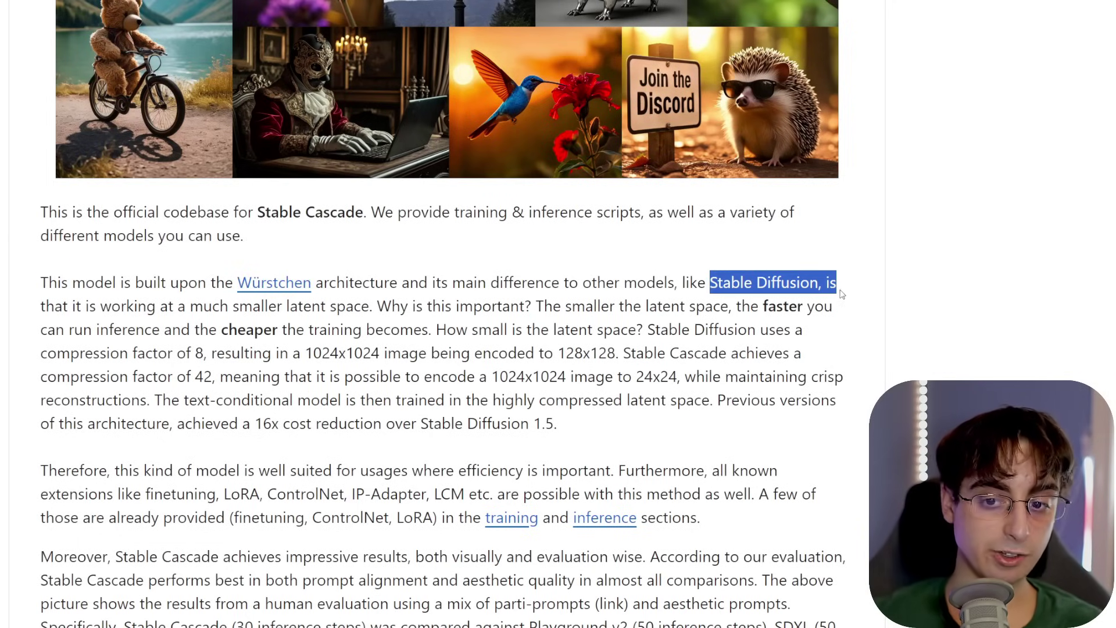
pyautogui.moveTo(189, 307); pyautogui.dragTo(377, 306)
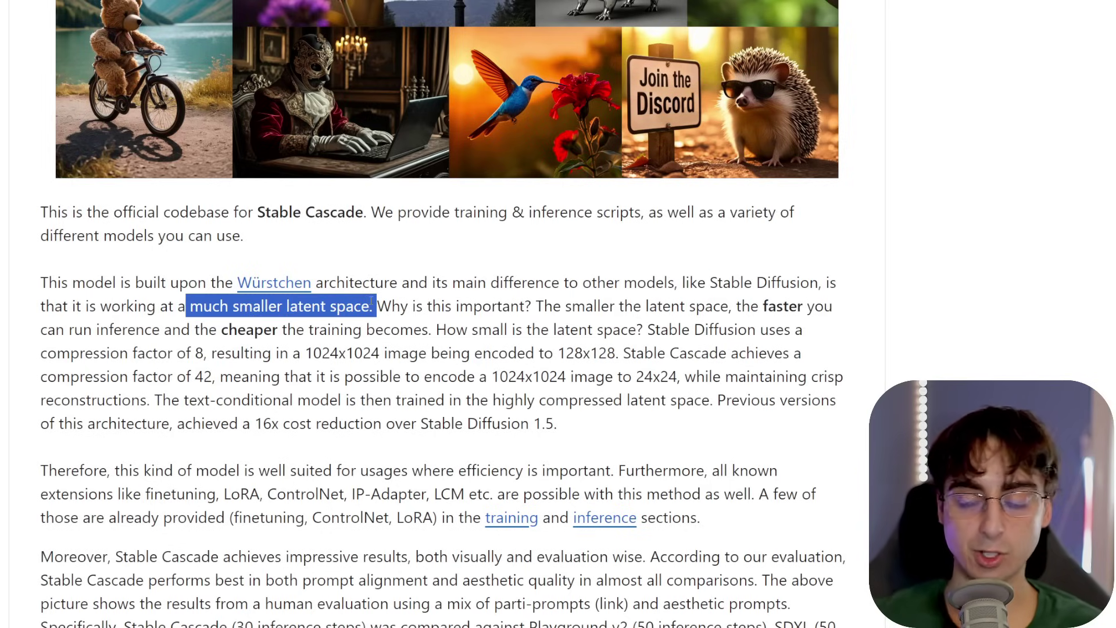
pyautogui.moveTo(571, 329); pyautogui.dragTo(743, 306)
pyautogui.click(786, 321)
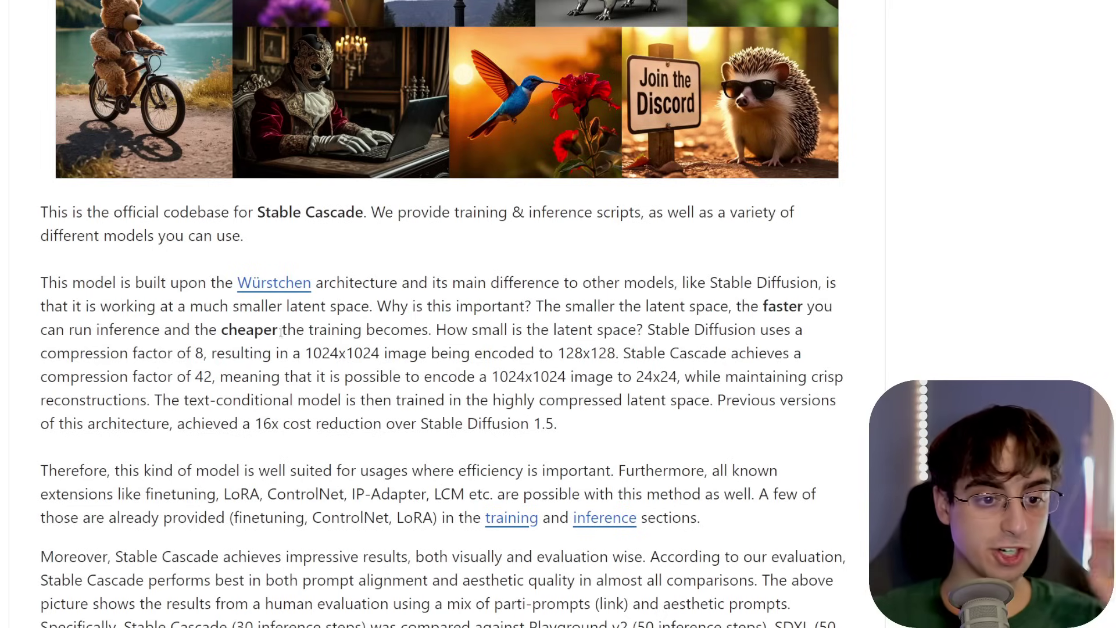
pyautogui.moveTo(280, 332); pyautogui.dragTo(436, 317)
# Step: Examine the collage of sample images under the README's Stable Cascade heading
pyautogui.scroll(5, 582, 355)
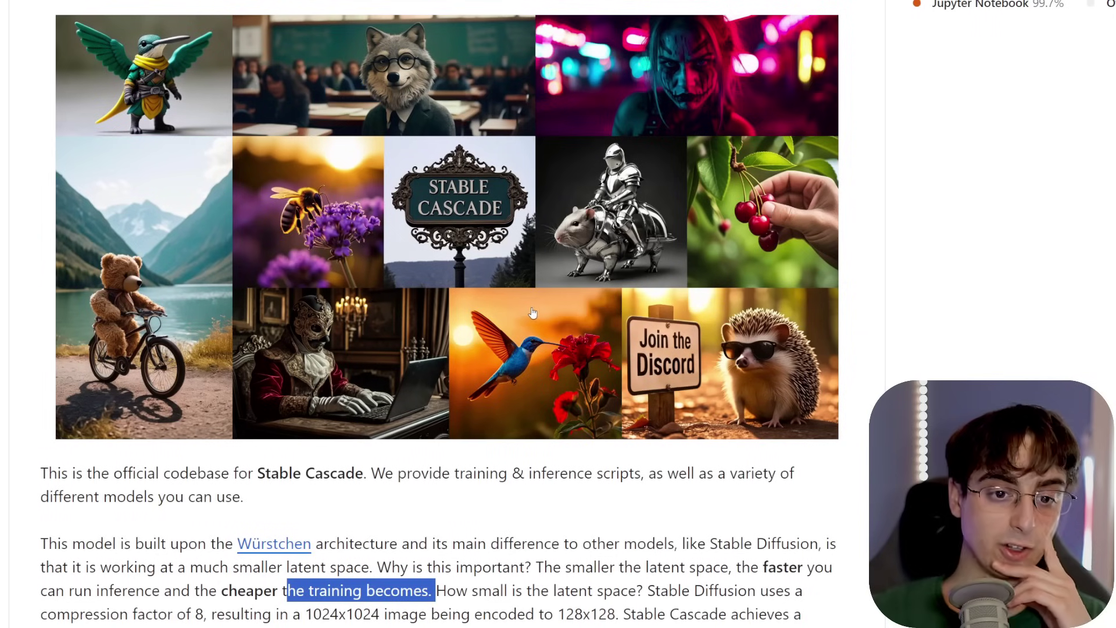
pyautogui.scroll(1, 599, 346)
pyautogui.scroll(-2, 619, 339)
pyautogui.scroll(-2, 619, 339)
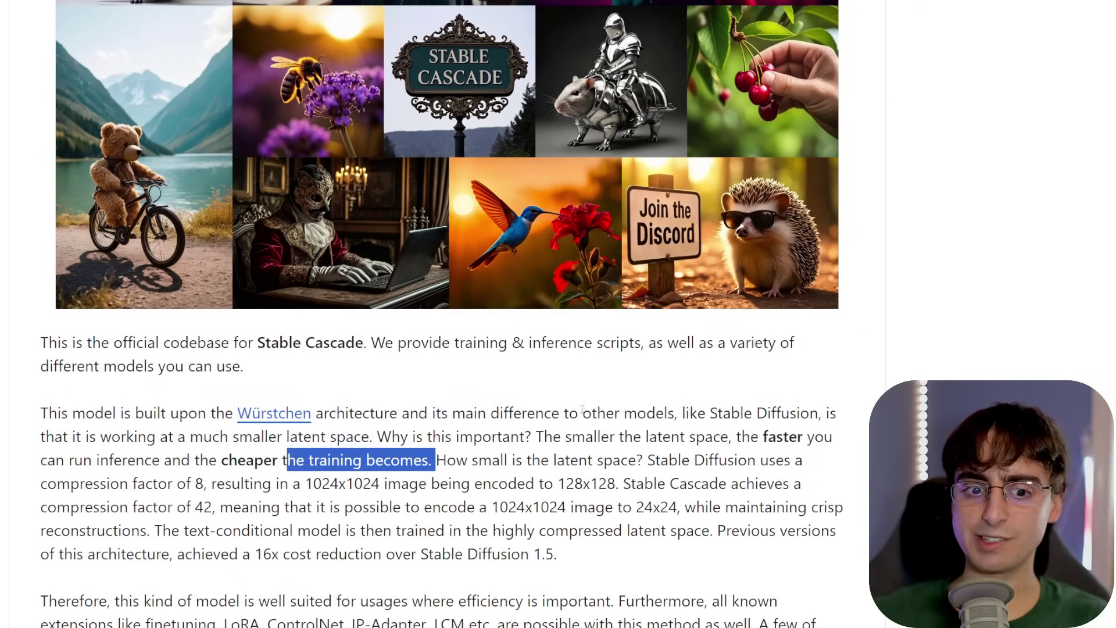
pyautogui.scroll(3, 582, 406)
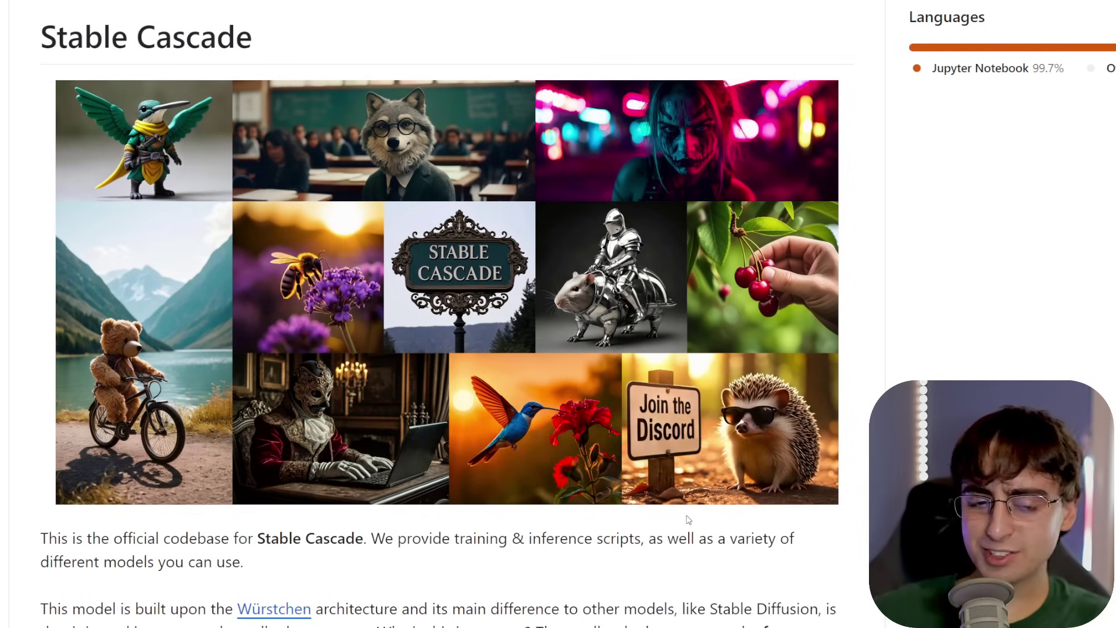
# Step: Read the comparison of compression factors and encoded image sizes between Stable Diffusion and Stable Cascade
pyautogui.scroll(-7, 639, 487)
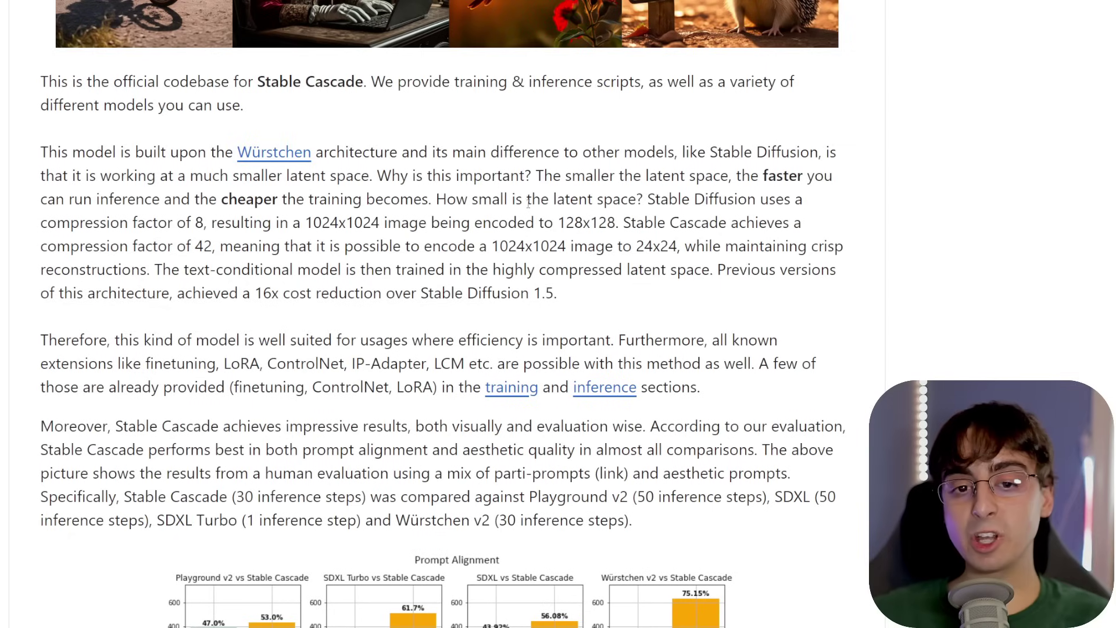
pyautogui.moveTo(542, 201); pyautogui.dragTo(653, 204)
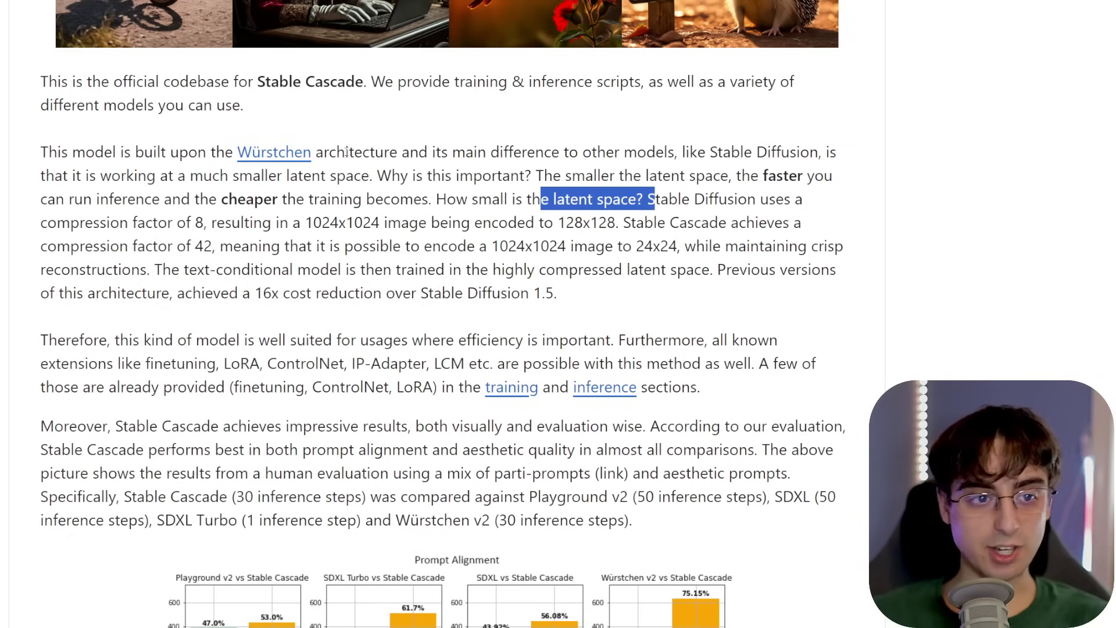
pyautogui.moveTo(644, 200); pyautogui.dragTo(756, 199)
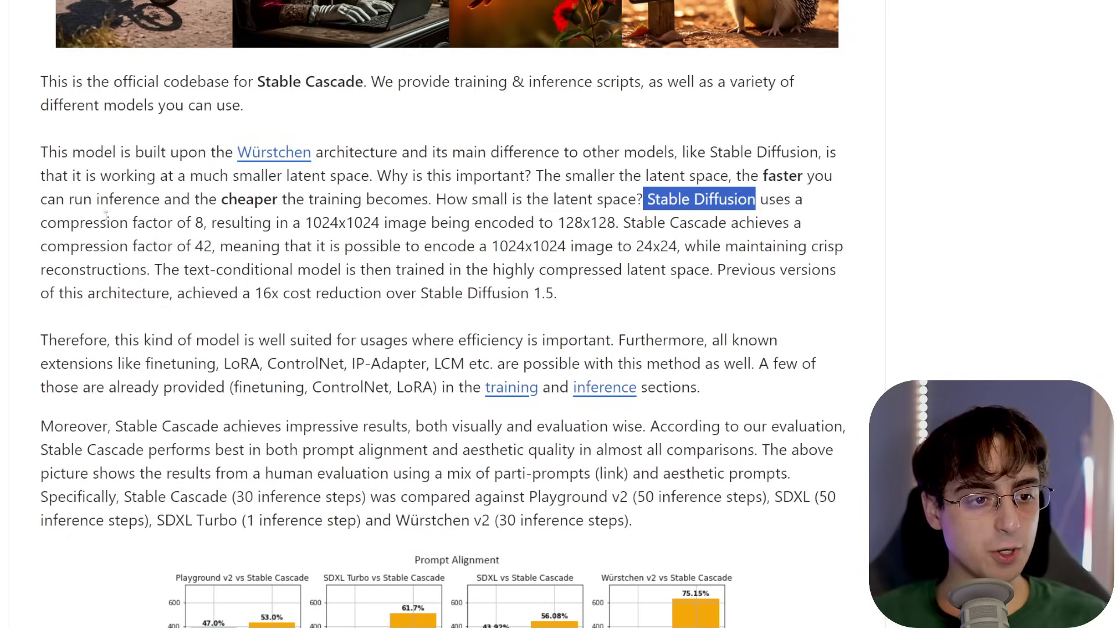
pyautogui.moveTo(196, 223); pyautogui.dragTo(210, 222)
pyautogui.moveTo(303, 224); pyautogui.dragTo(389, 225)
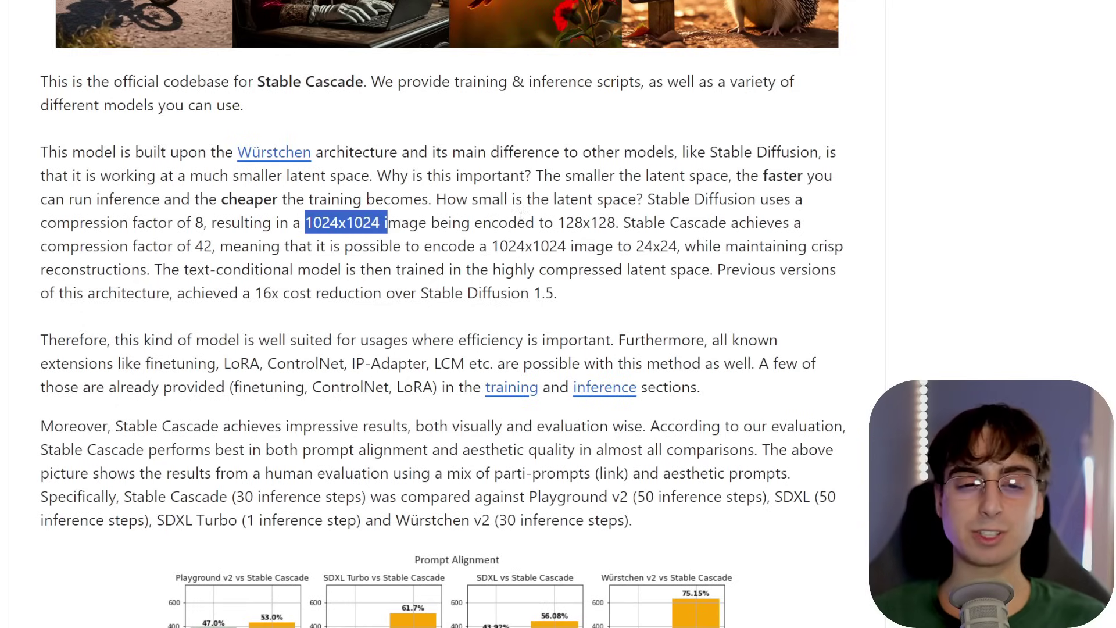
pyautogui.moveTo(559, 224); pyautogui.dragTo(746, 224)
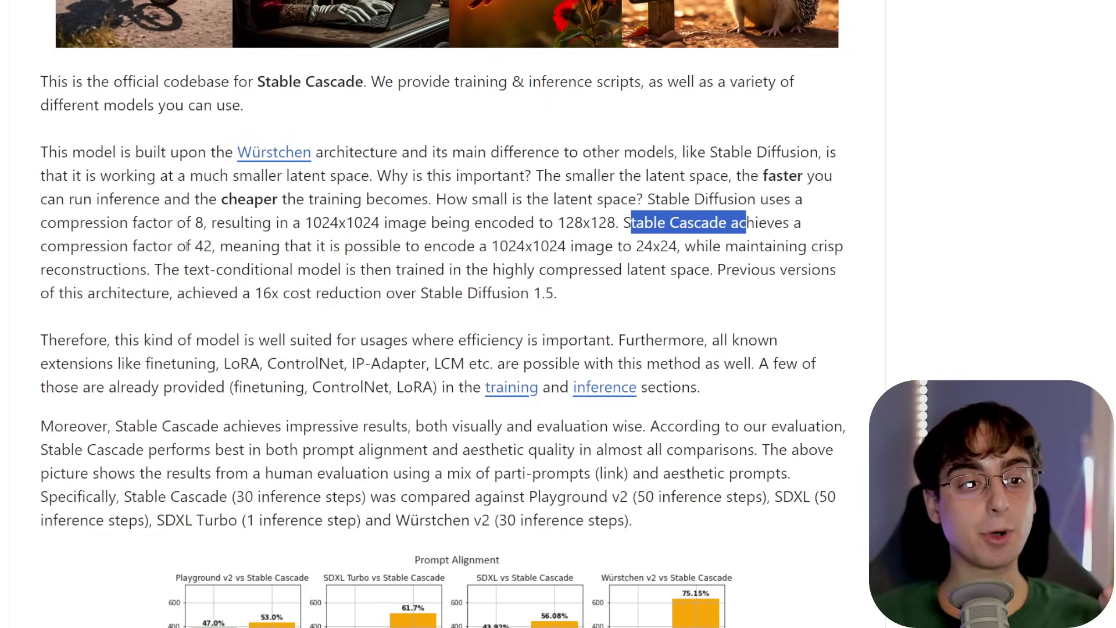
pyautogui.moveTo(195, 246); pyautogui.dragTo(213, 247)
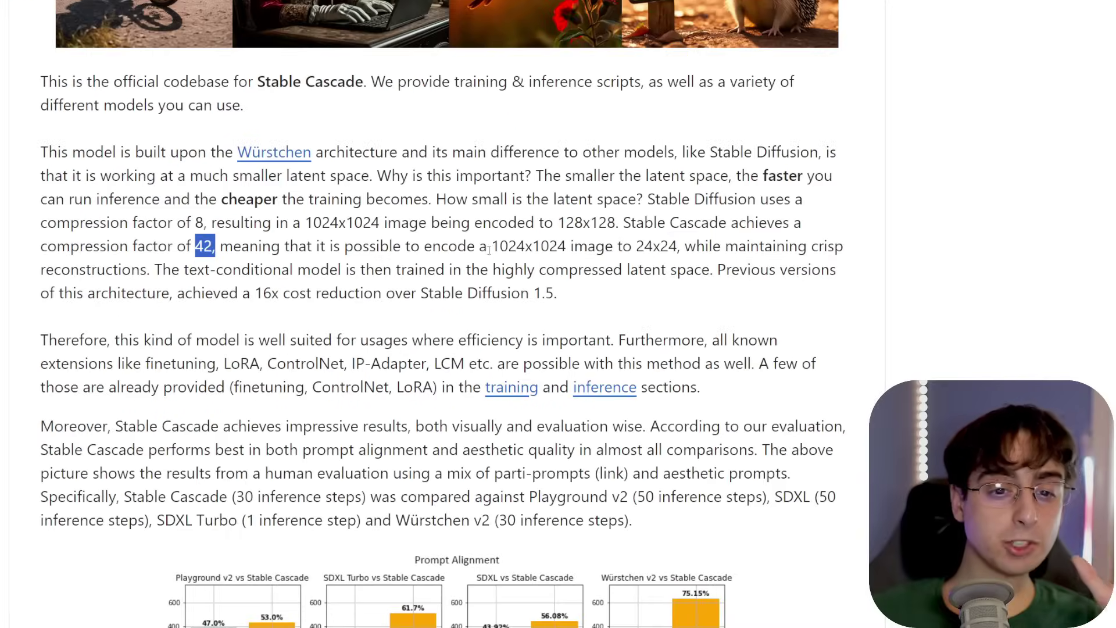
pyautogui.moveTo(490, 247); pyautogui.dragTo(568, 246)
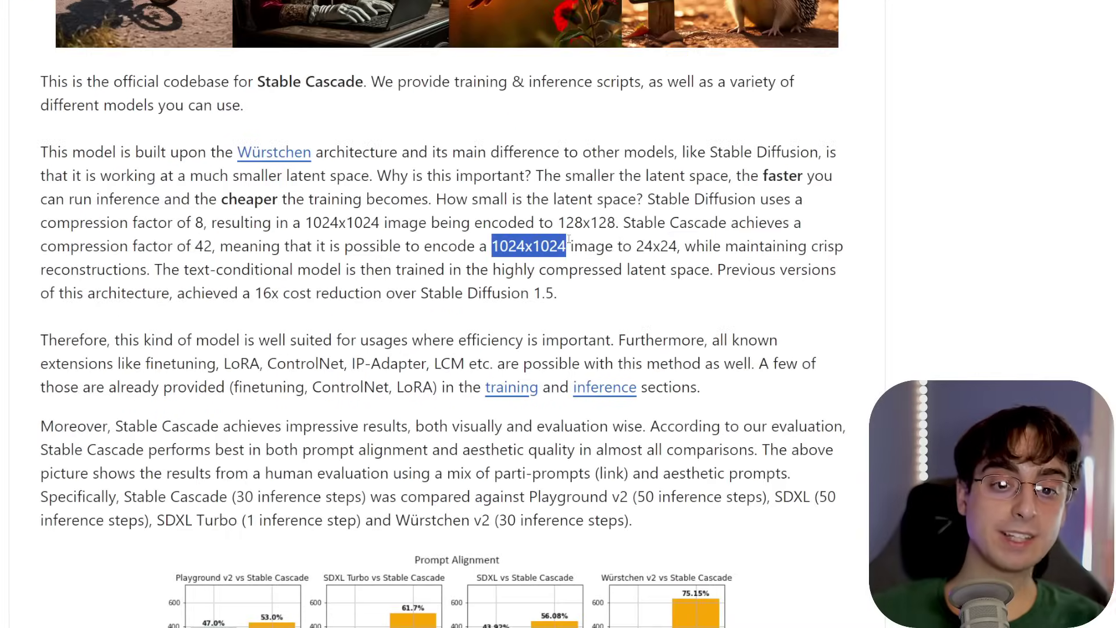
pyautogui.moveTo(635, 247); pyautogui.dragTo(852, 256)
pyautogui.moveTo(43, 268); pyautogui.dragTo(154, 269)
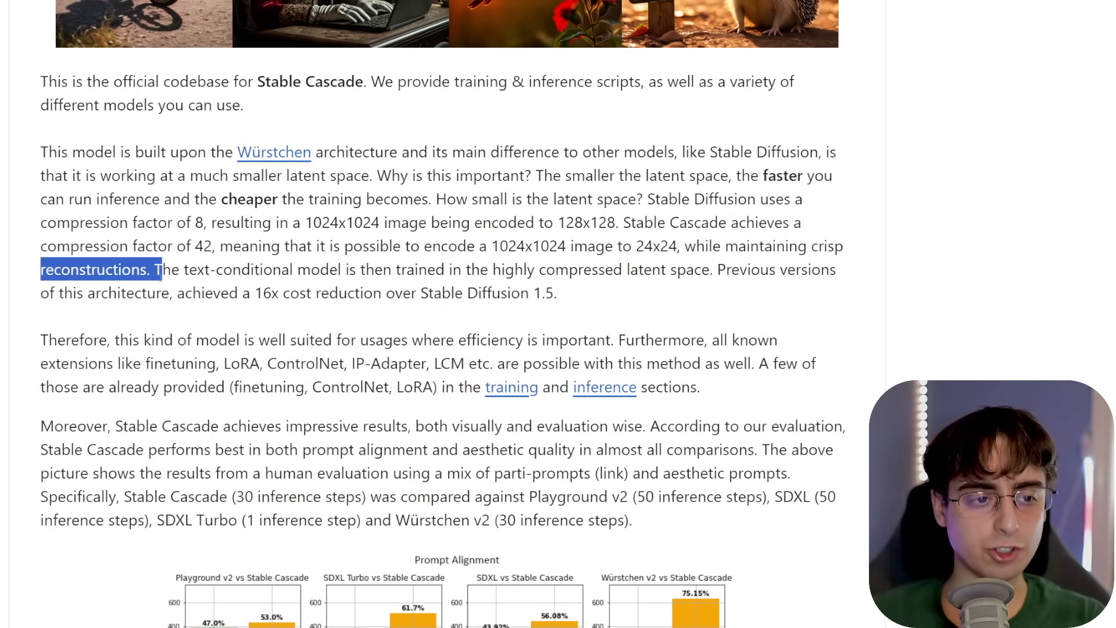
# Step: Review the sample images and the README's statement on cost reduction over Stable Diffusion 1.5
pyautogui.scroll(5, 517, 326)
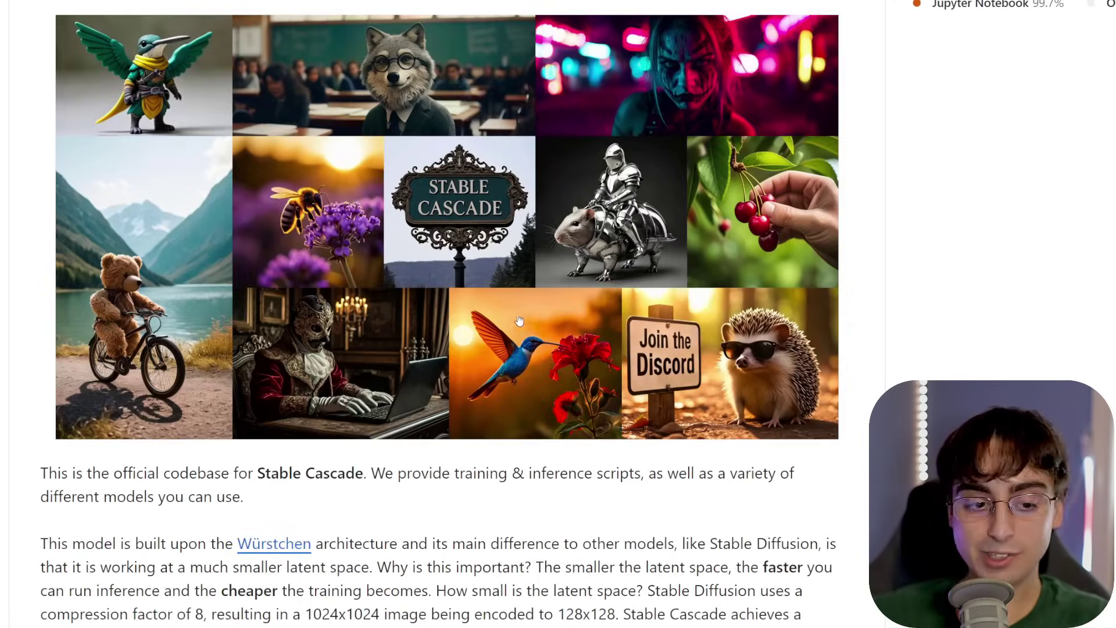
pyautogui.scroll(-5, 519, 321)
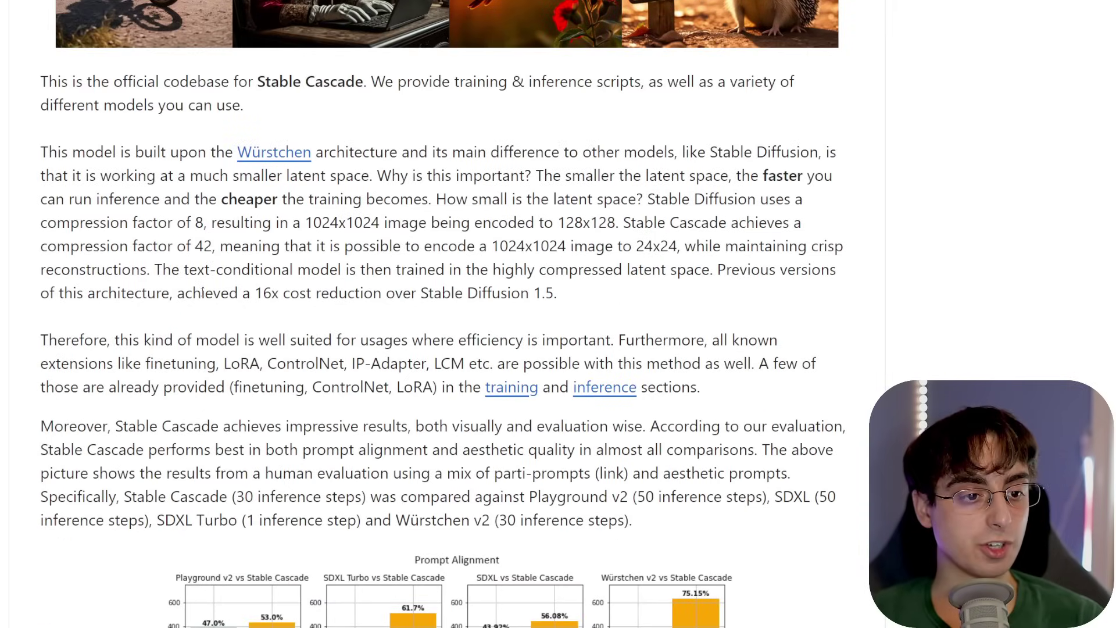
pyautogui.moveTo(254, 293); pyautogui.dragTo(385, 303)
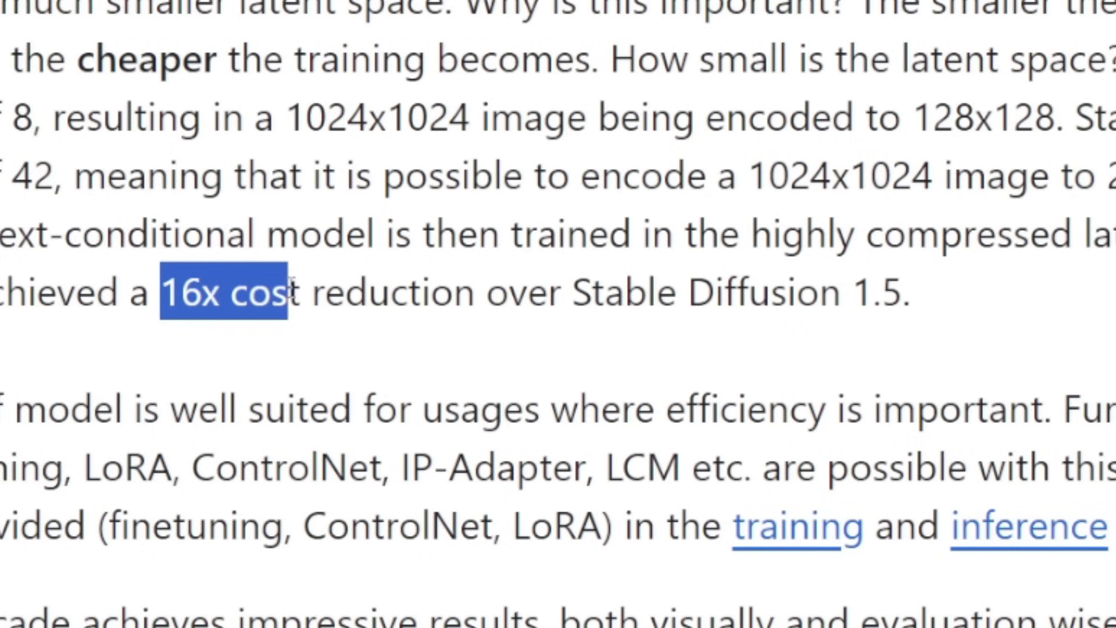
pyautogui.moveTo(483, 319); pyautogui.dragTo(954, 312)
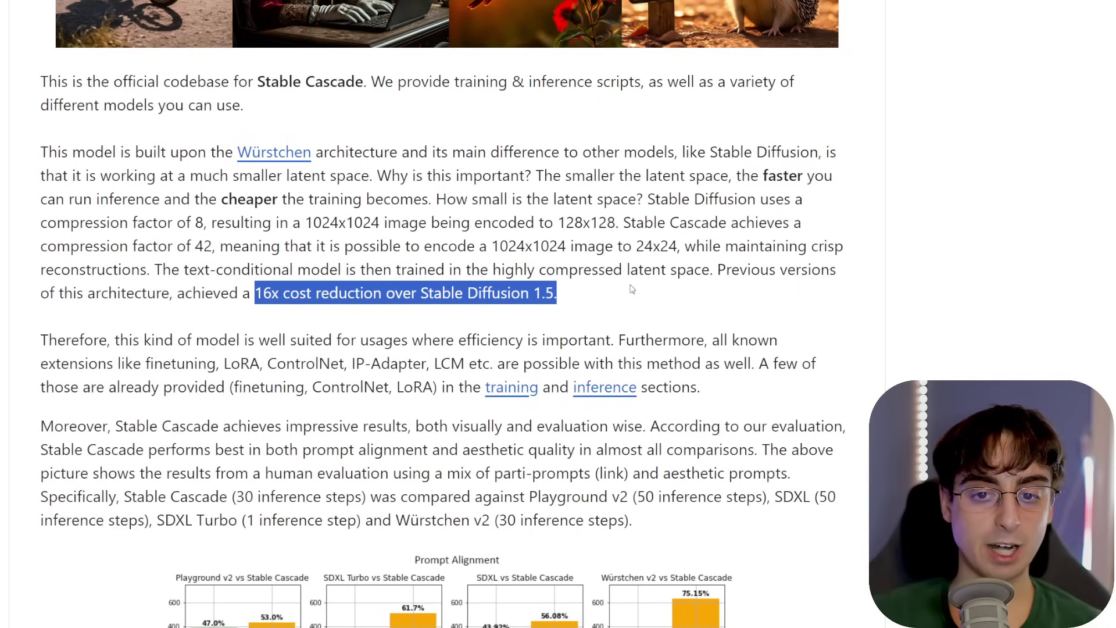
pyautogui.scroll(5, 1053, 309)
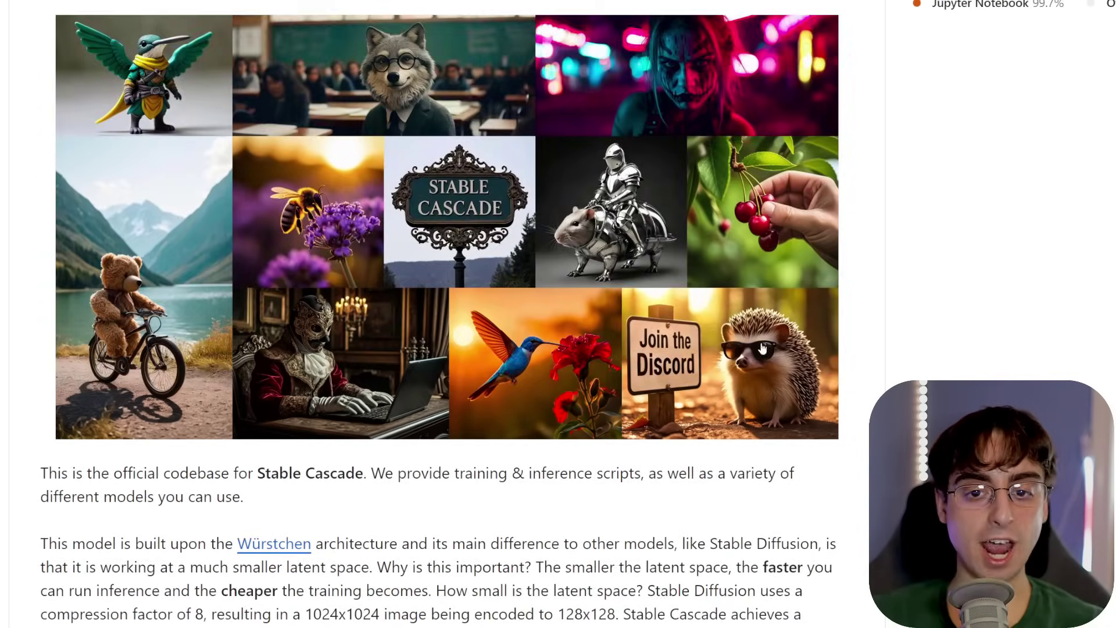
pyautogui.scroll(3, 762, 348)
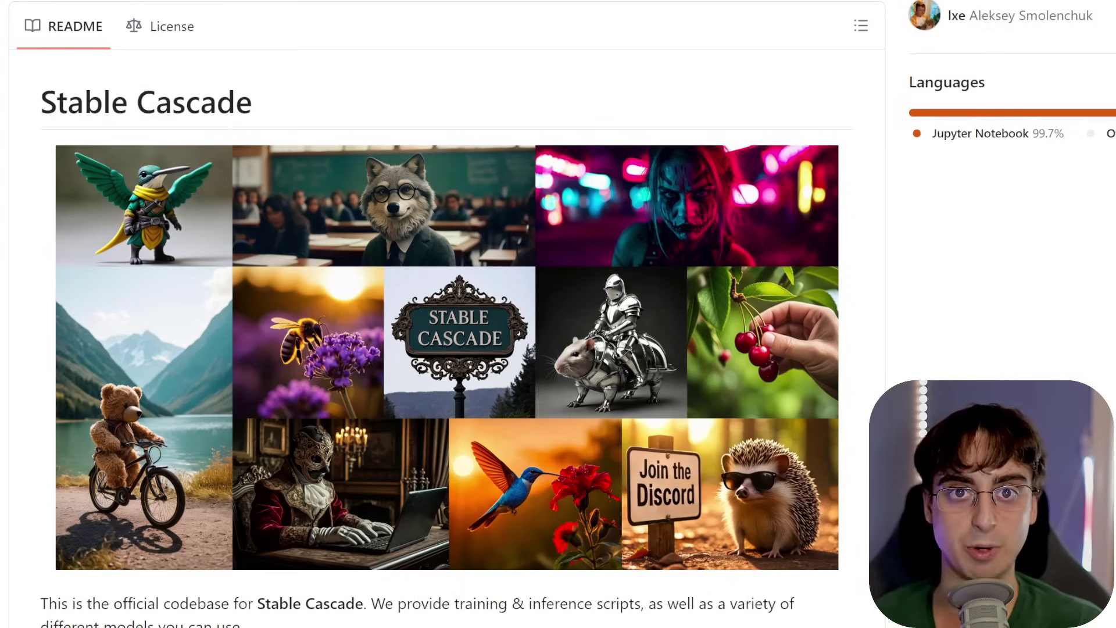
# Step: Read the README paragraph on supported extensions such as LoRA, ControlNet, IP-Adapter and LCM, and on the training and inference sections
pyautogui.scroll(-2, 447, 314)
pyautogui.scroll(-8, 447, 314)
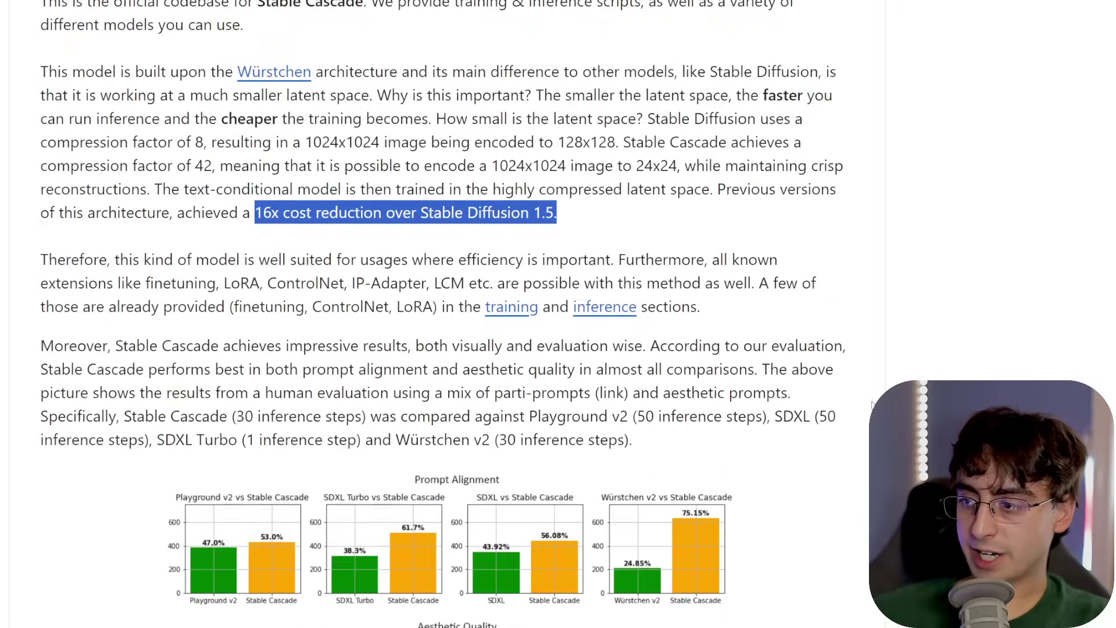
pyautogui.click(773, 355)
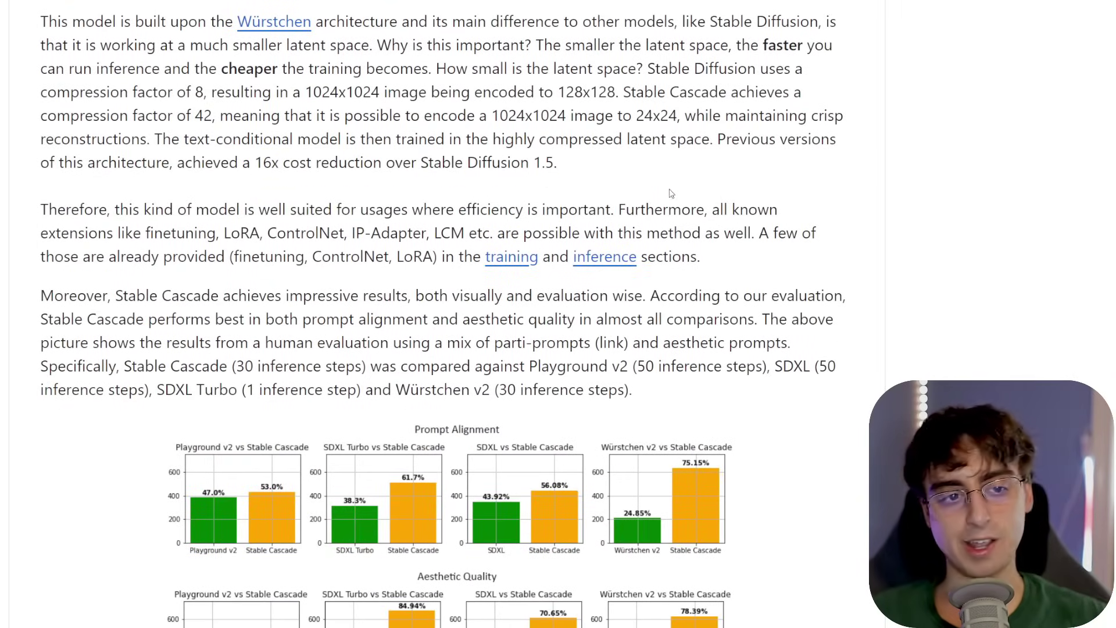
pyautogui.moveTo(778, 211); pyautogui.dragTo(611, 211)
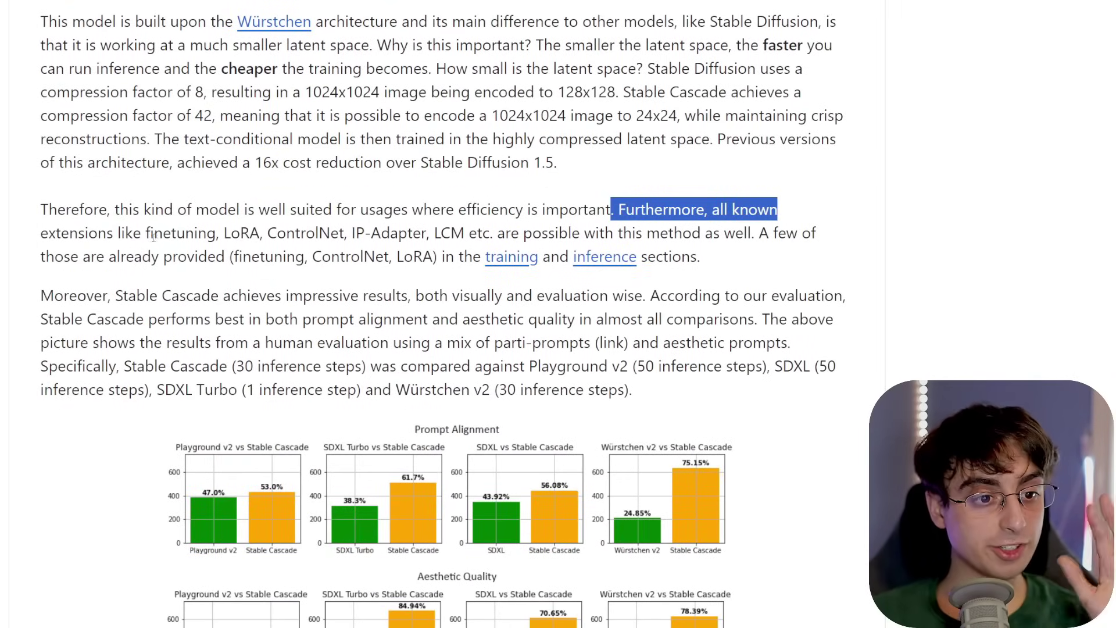
pyautogui.moveTo(225, 233); pyautogui.dragTo(265, 233)
pyautogui.moveTo(352, 234); pyautogui.dragTo(773, 233)
pyautogui.scroll(1, 782, 258)
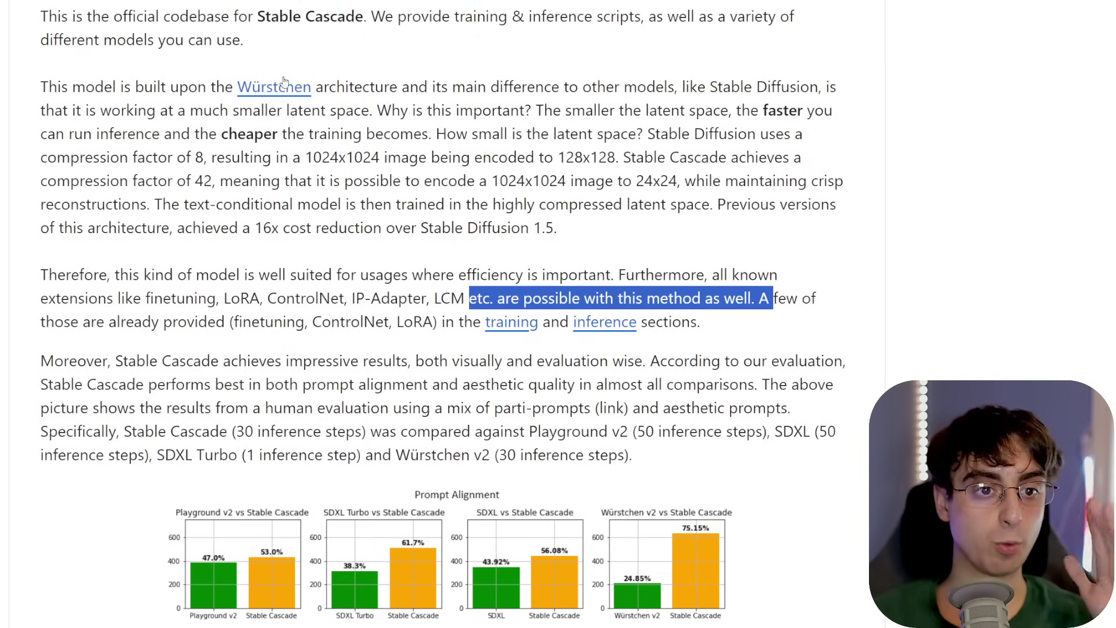
pyautogui.click(334, 295)
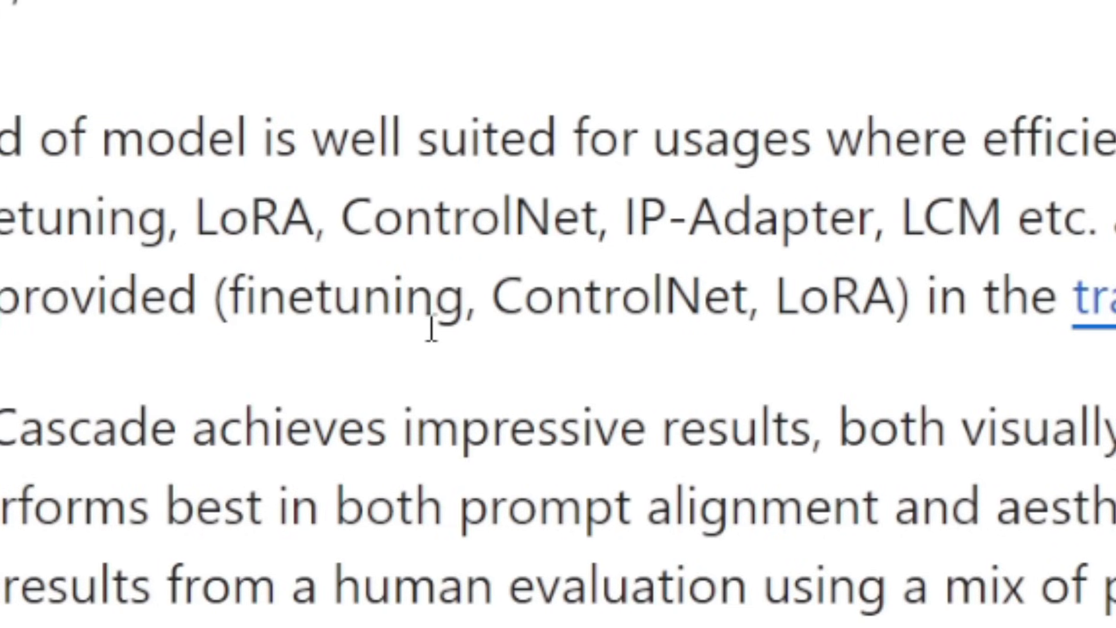
pyautogui.moveTo(895, 298); pyautogui.dragTo(213, 291)
pyautogui.moveTo(442, 321); pyautogui.dragTo(704, 328)
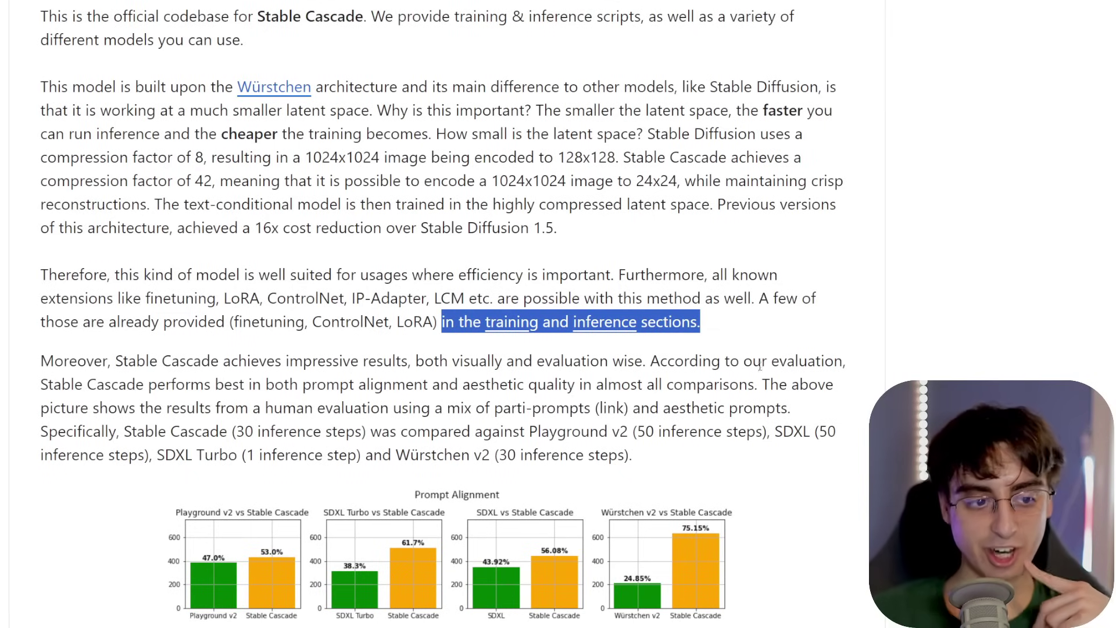
# Step: Review the prompt alignment and aesthetic quality charts and the paragraph on efficiency and parameter count relative to Stable Diffusion XL
pyautogui.scroll(-5, 781, 186)
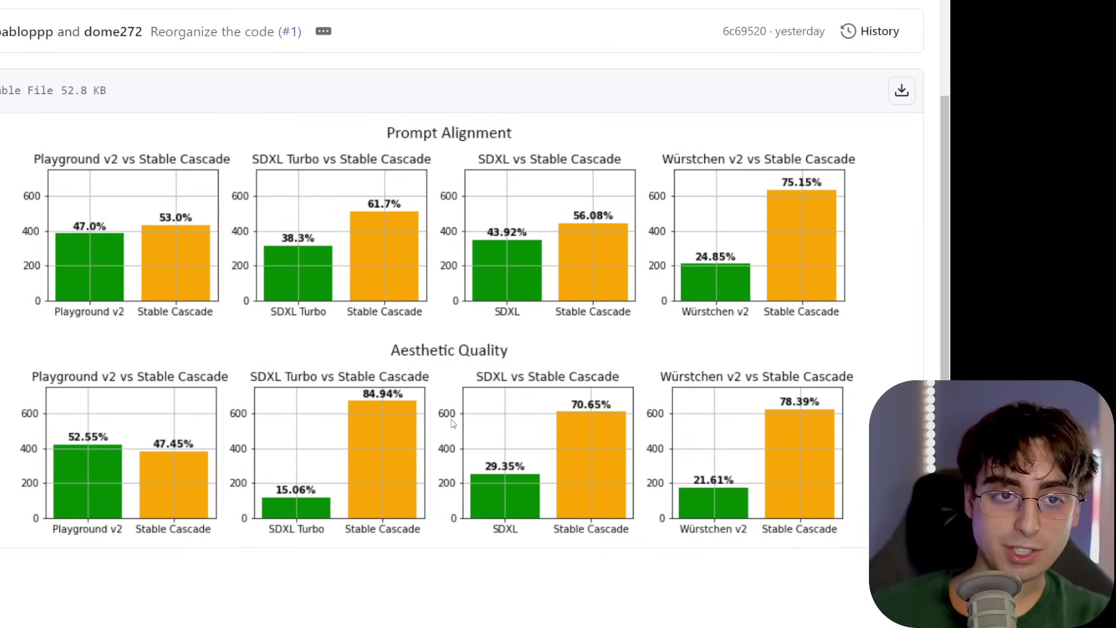
pyautogui.scroll(-8, 442, 314)
pyautogui.moveTo(166, 71); pyautogui.dragTo(288, 69)
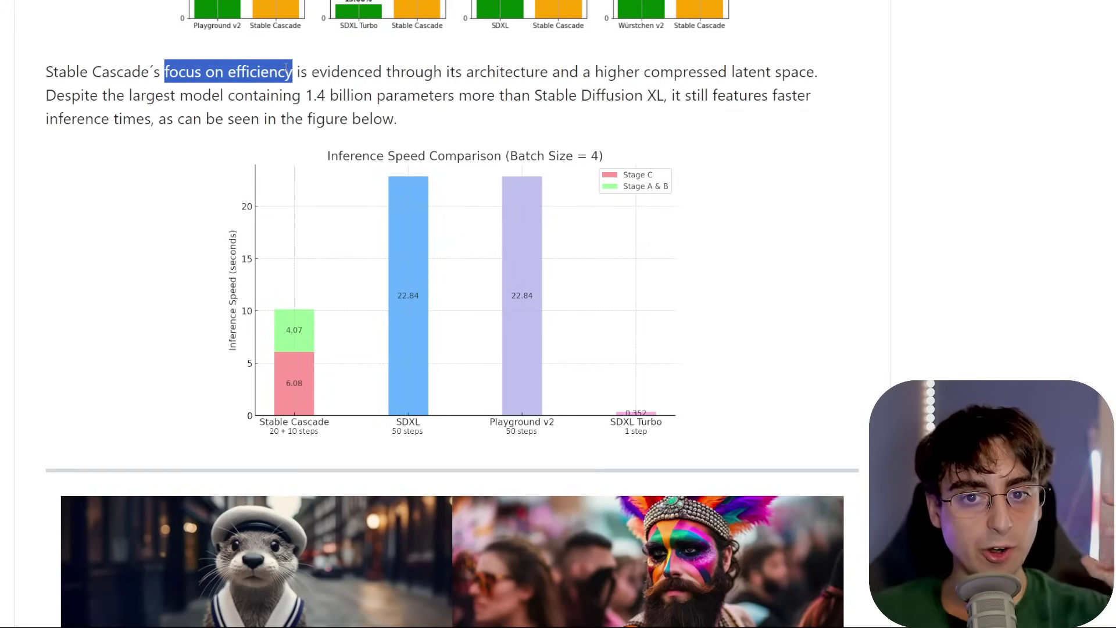
pyautogui.moveTo(47, 96); pyautogui.dragTo(312, 96)
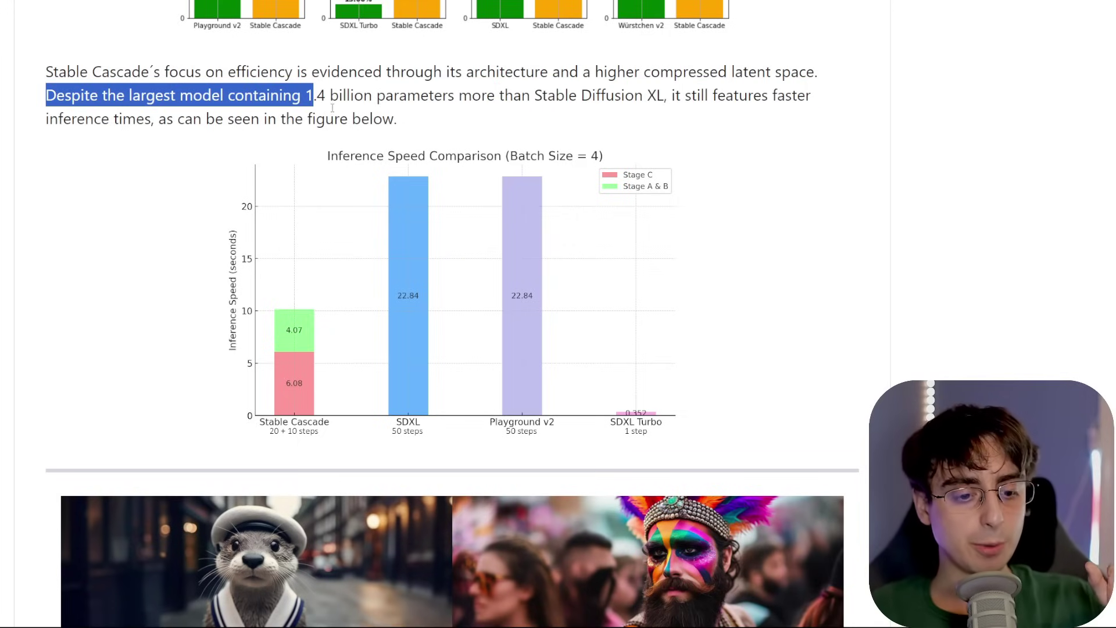
pyautogui.click(333, 98)
pyautogui.moveTo(310, 96); pyautogui.dragTo(377, 97)
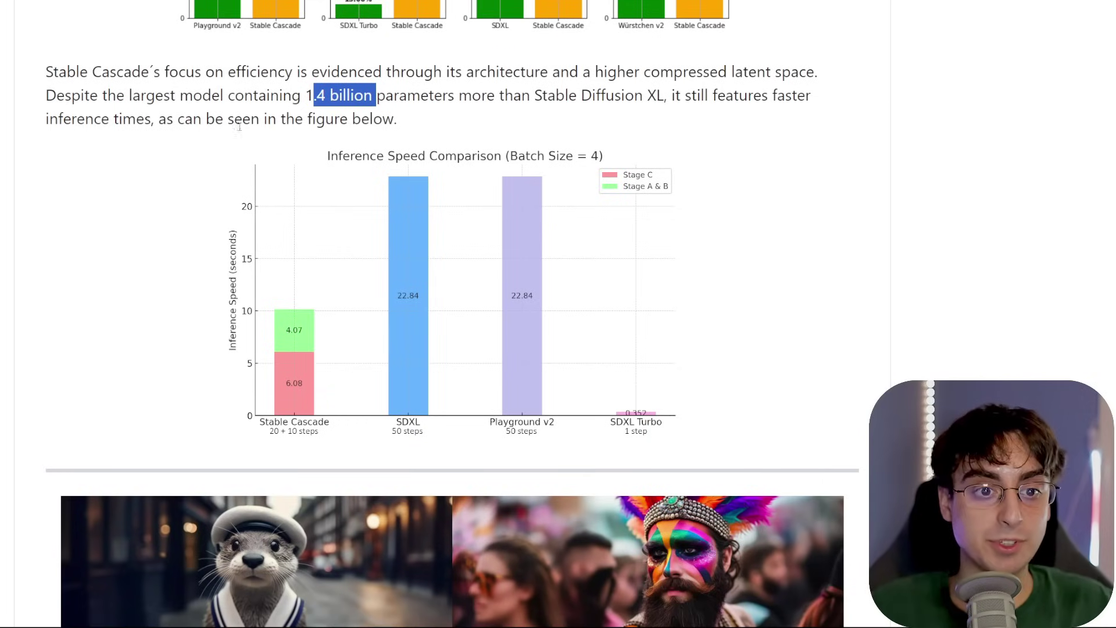
# Step: Examine the inference speed comparison chart for Stable Cascade, SDXL, Playground v2 and SDXL Turbo
pyautogui.click(938, 357)
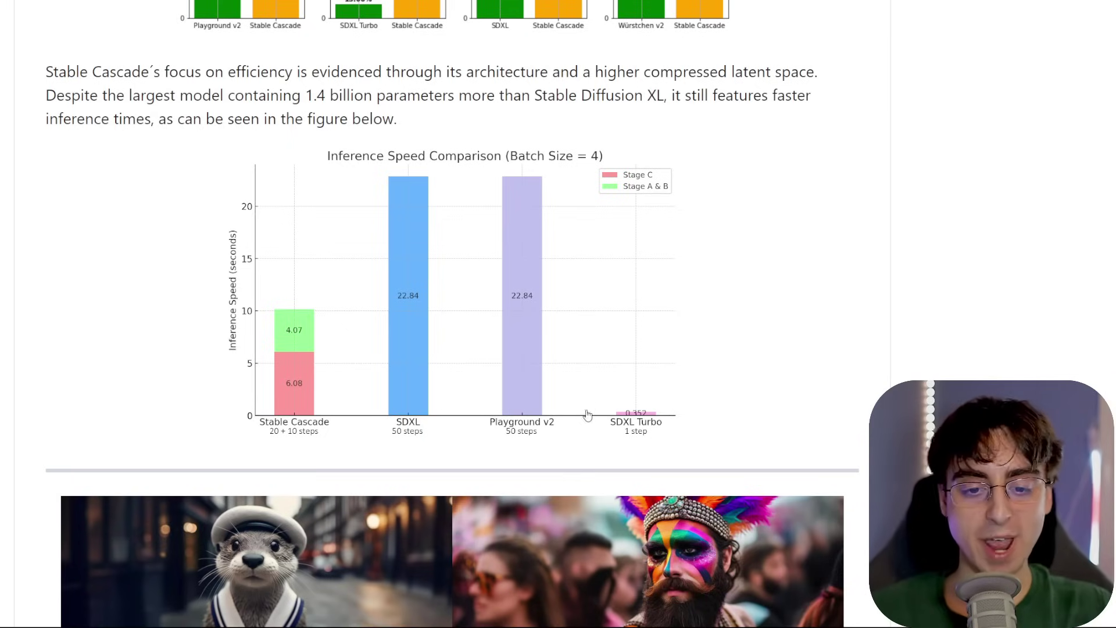
pyautogui.scroll(-2, 701, 343)
pyautogui.scroll(2, 699, 340)
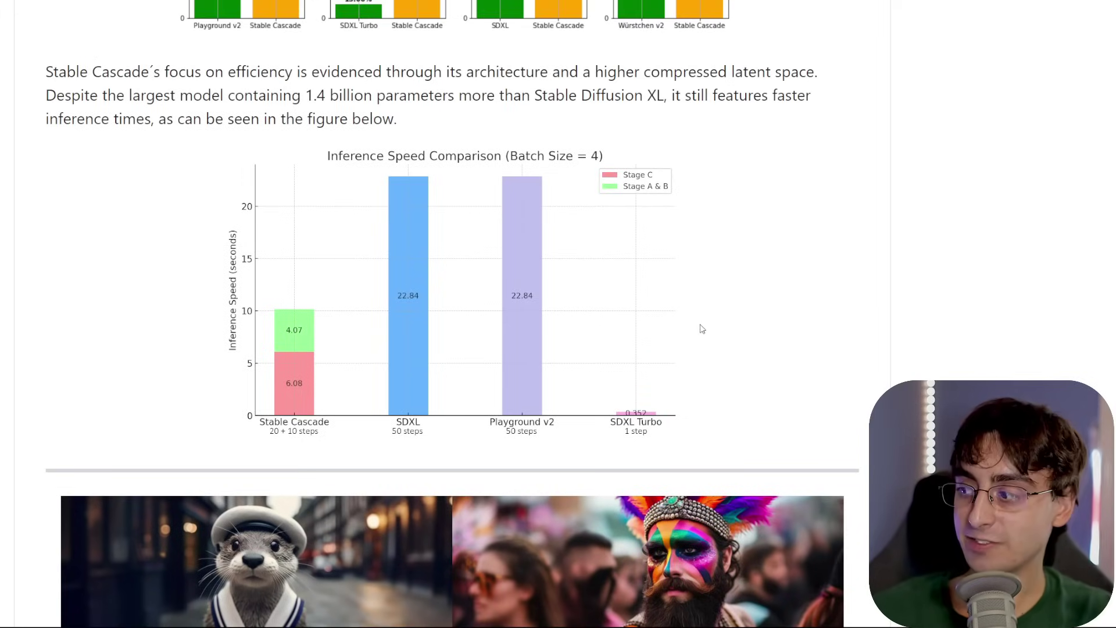
# Step: Read the Model Overview section, covering the diagram of Stages A, B and C and the checkpoints provided for each
pyautogui.scroll(-5, 706, 325)
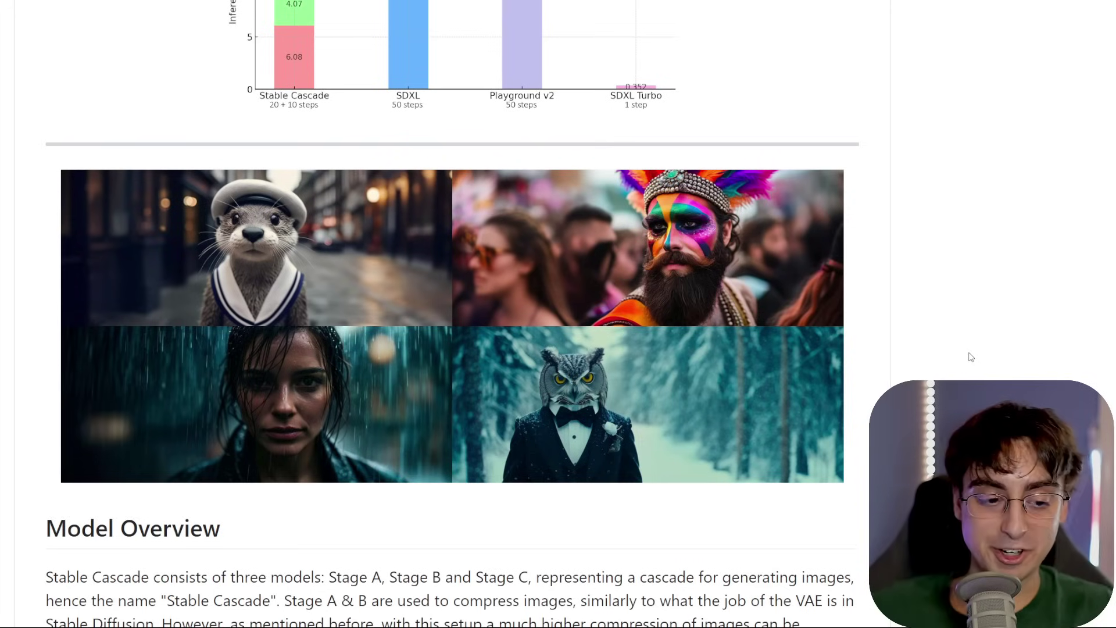
pyautogui.scroll(-3, 936, 304)
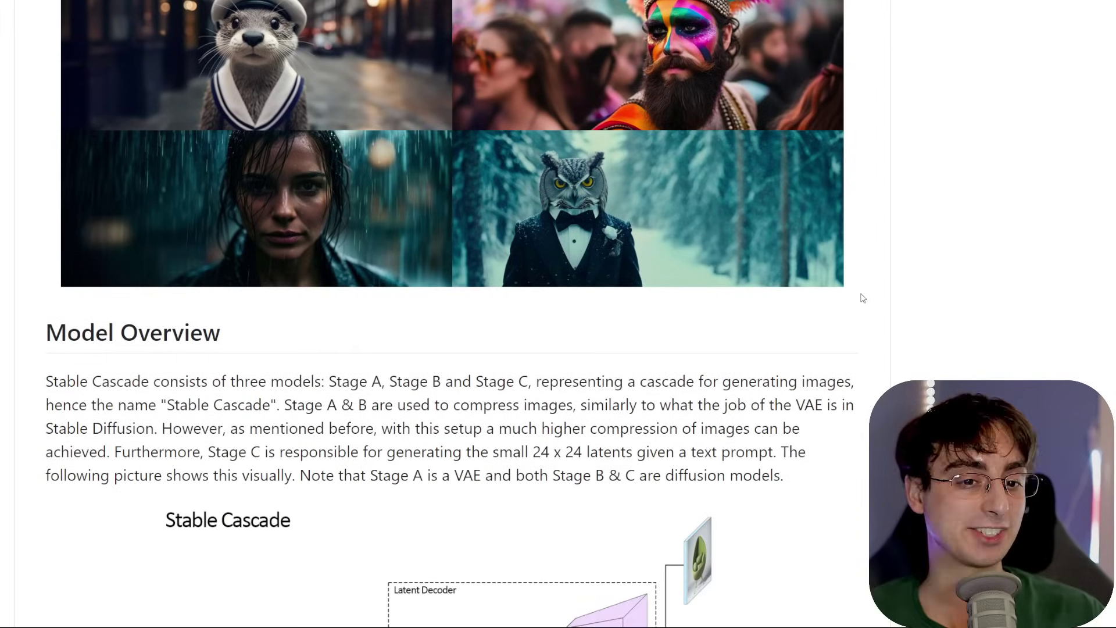
pyautogui.scroll(-5, 863, 299)
pyautogui.scroll(1, 804, 250)
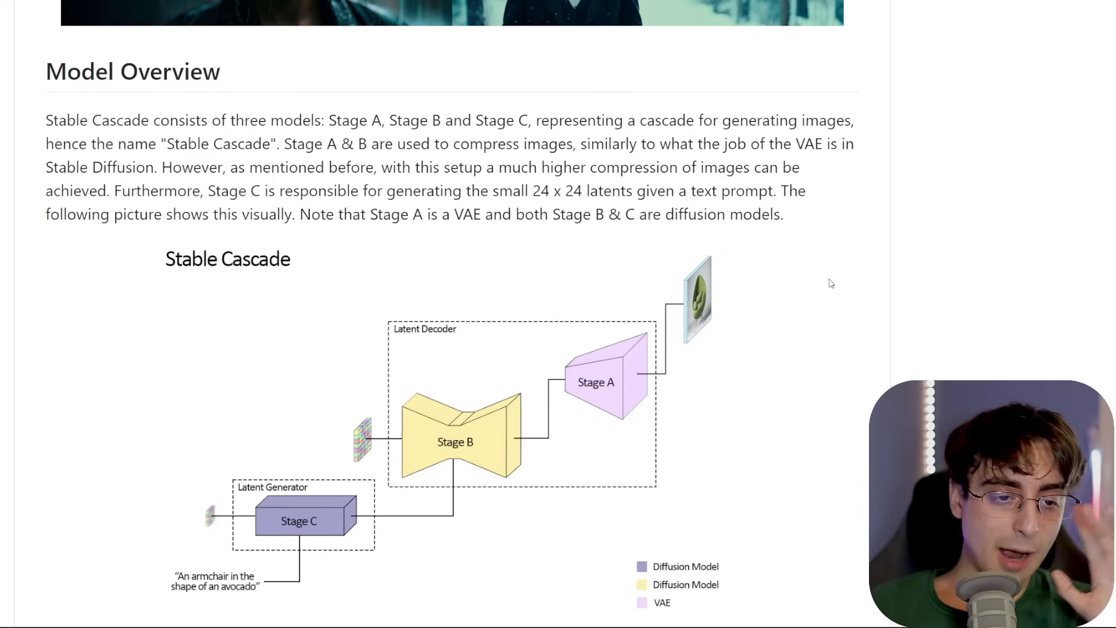
pyautogui.scroll(-1, 951, 306)
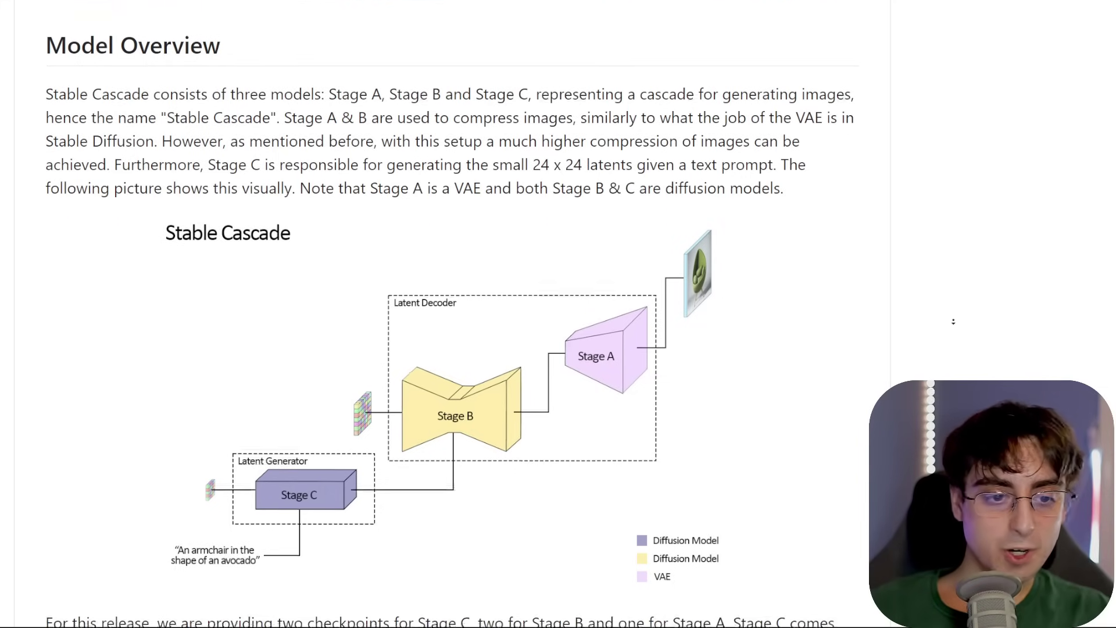
pyautogui.scroll(-8, 948, 332)
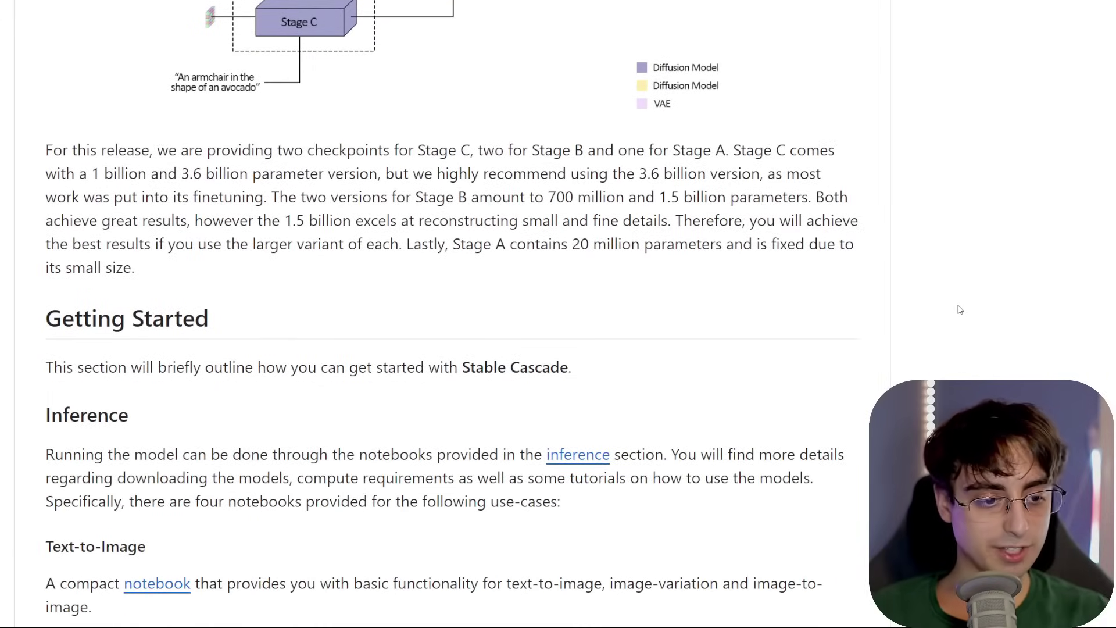
# Step: Review the Text-to-Image, Image Variation and Image-to-Image examples in the Inference section, and highlight the mention of the diffusers library
pyautogui.scroll(-6, 957, 317)
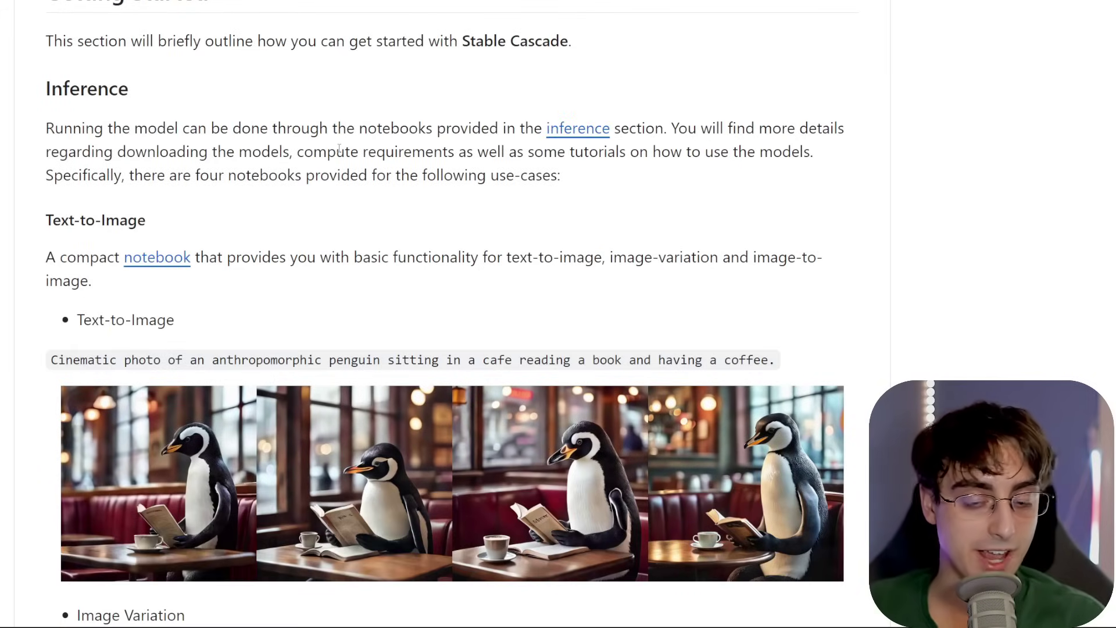
pyautogui.scroll(-6, 694, 351)
pyautogui.scroll(1, 1068, 336)
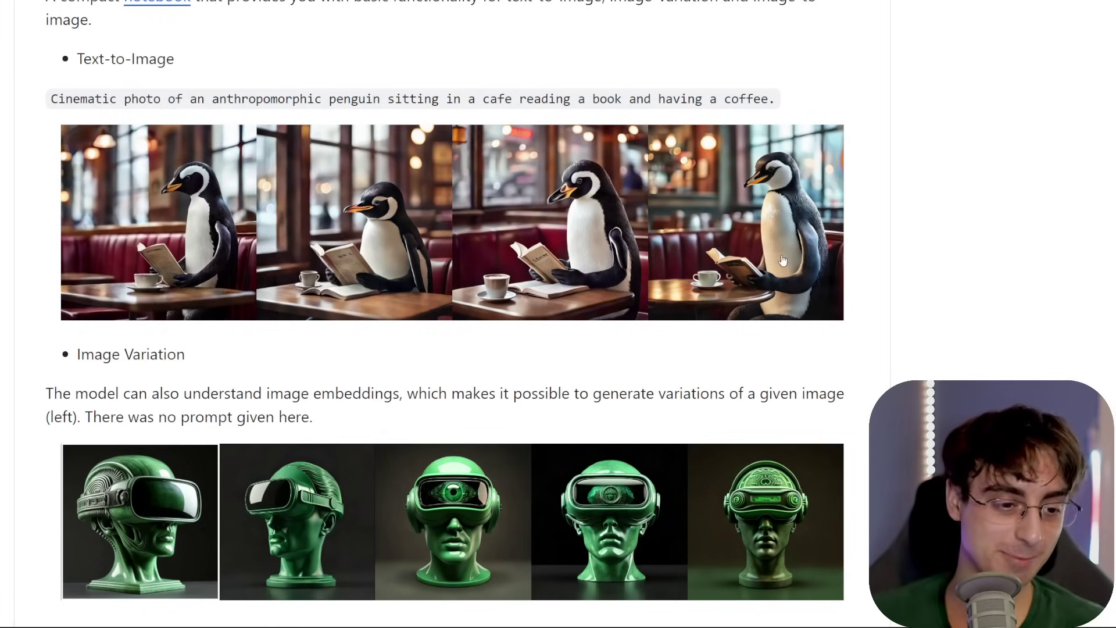
pyautogui.scroll(-5, 783, 260)
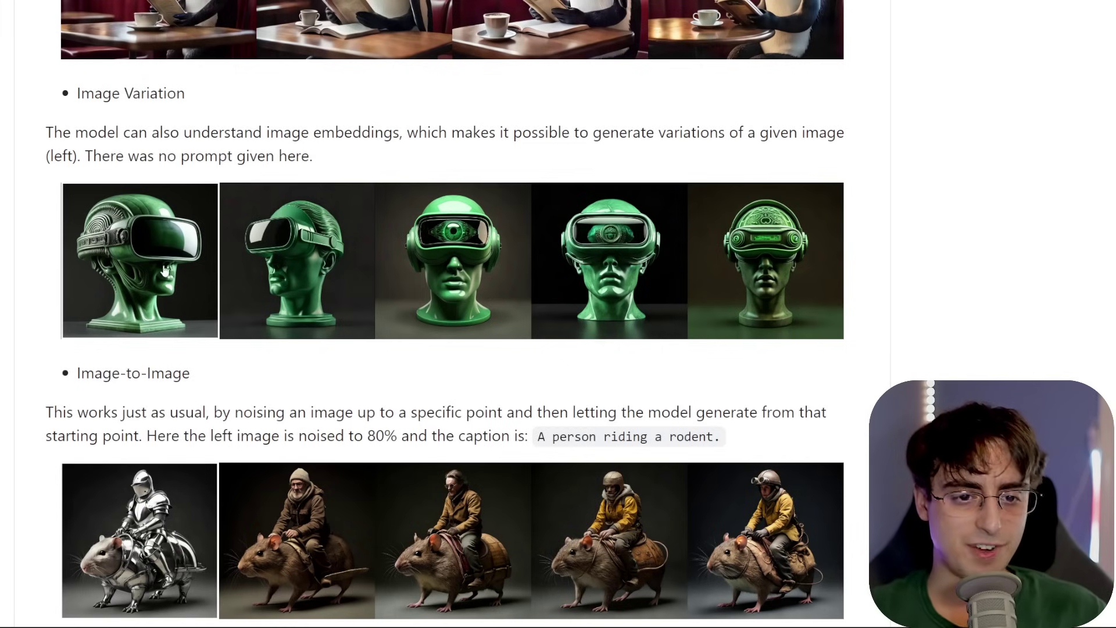
pyautogui.scroll(-4, 430, 367)
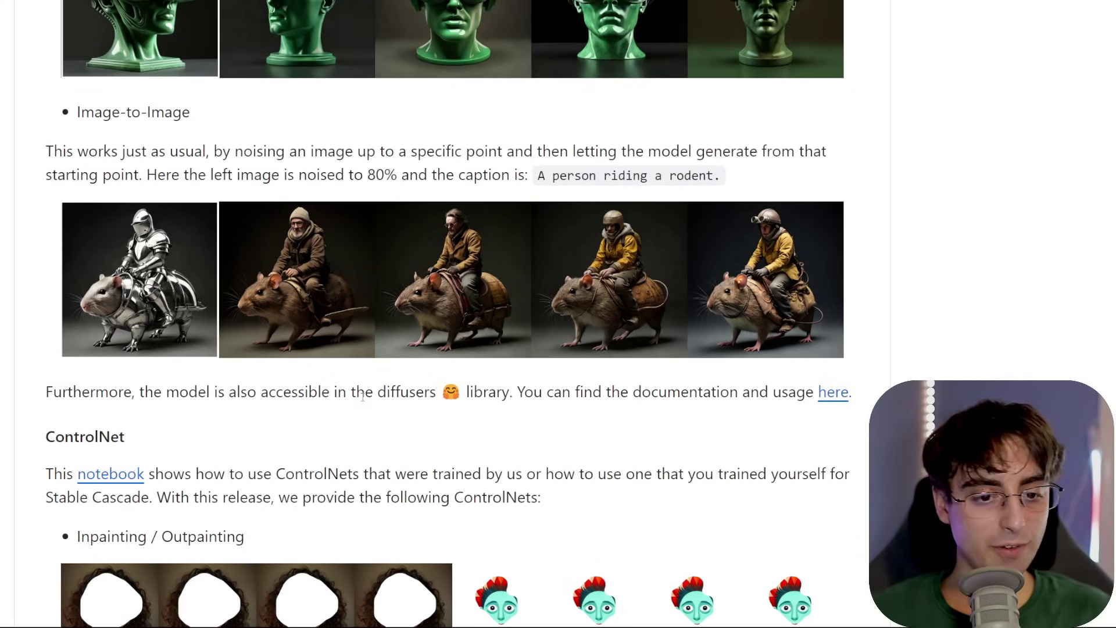
pyautogui.moveTo(368, 400); pyautogui.dragTo(520, 393)
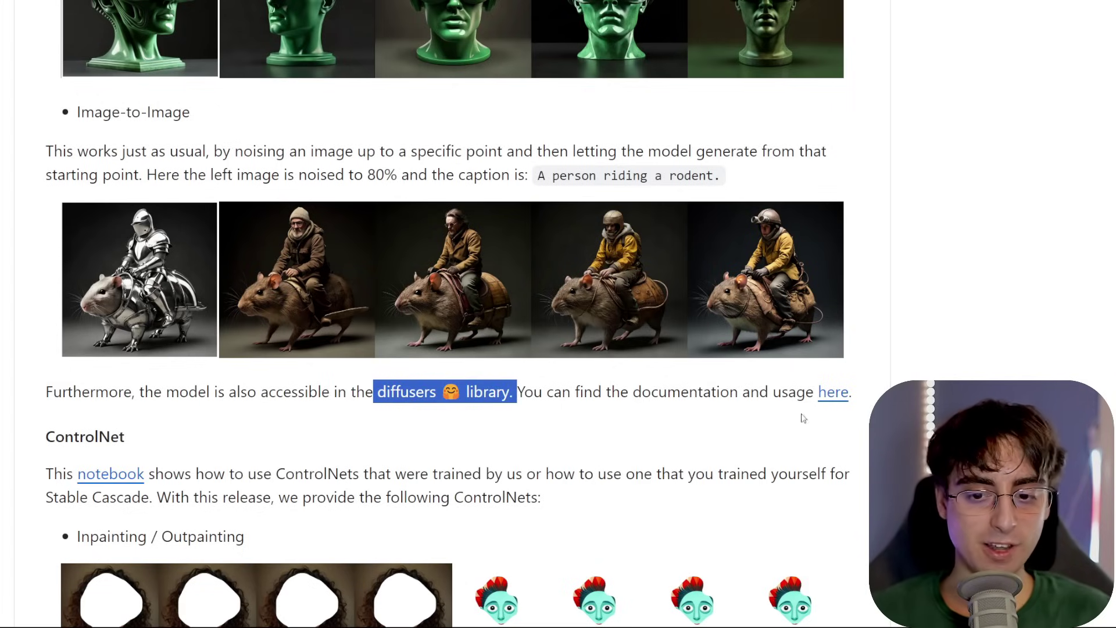
# Step: Examine the Inpainting / Outpainting and Face Identity ControlNet examples, and read the note on the Face Identity release
pyautogui.scroll(-5, 844, 421)
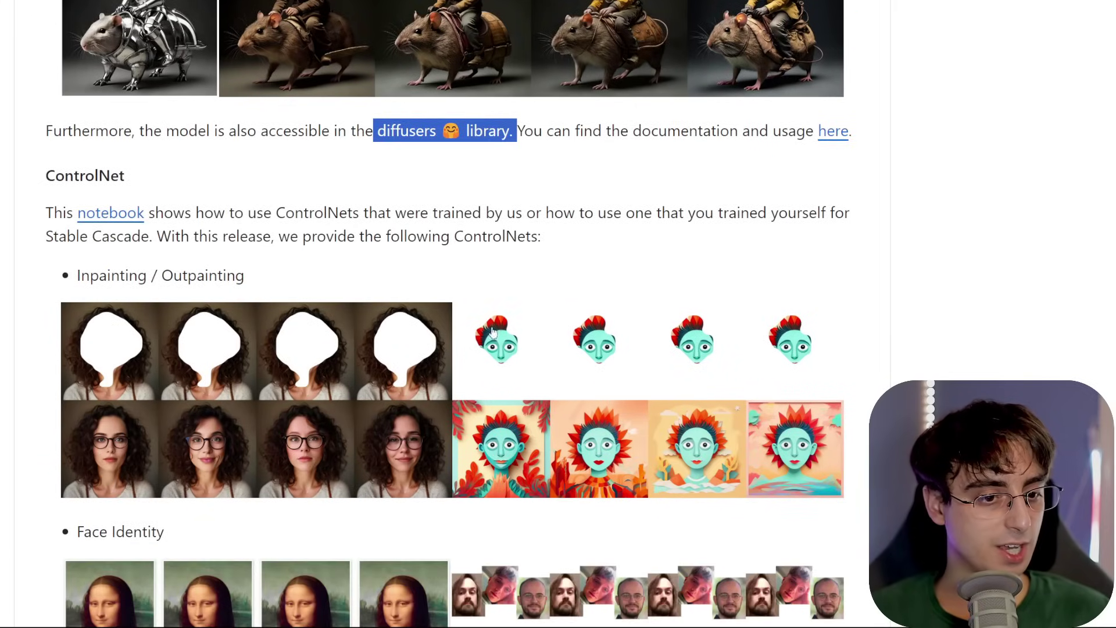
pyautogui.scroll(-2, 493, 331)
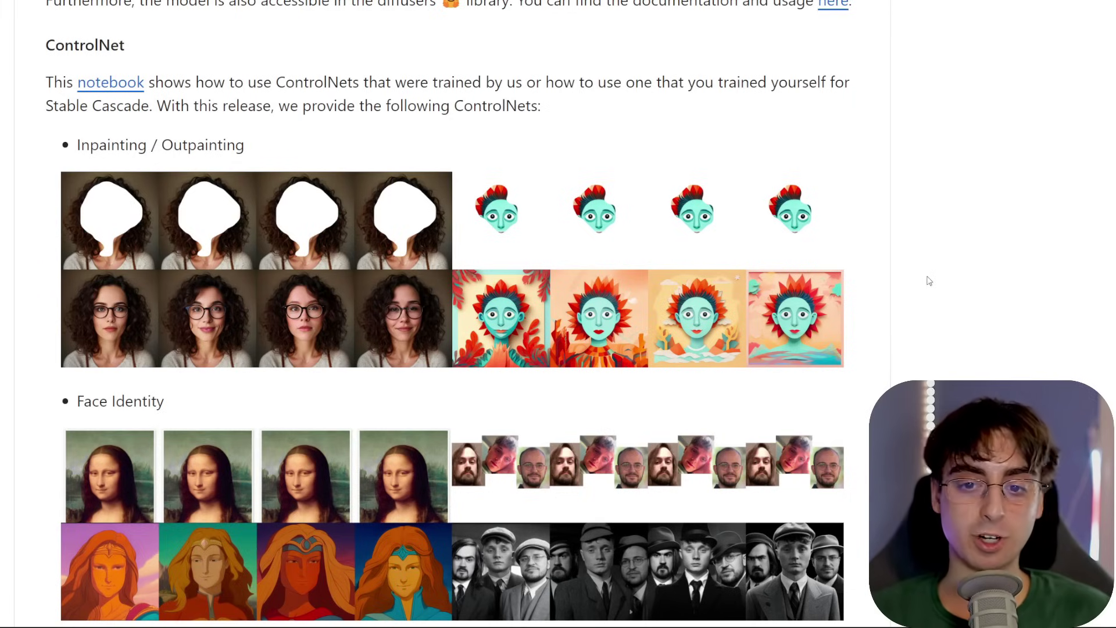
pyautogui.scroll(-2, 929, 280)
pyautogui.scroll(-1, 927, 273)
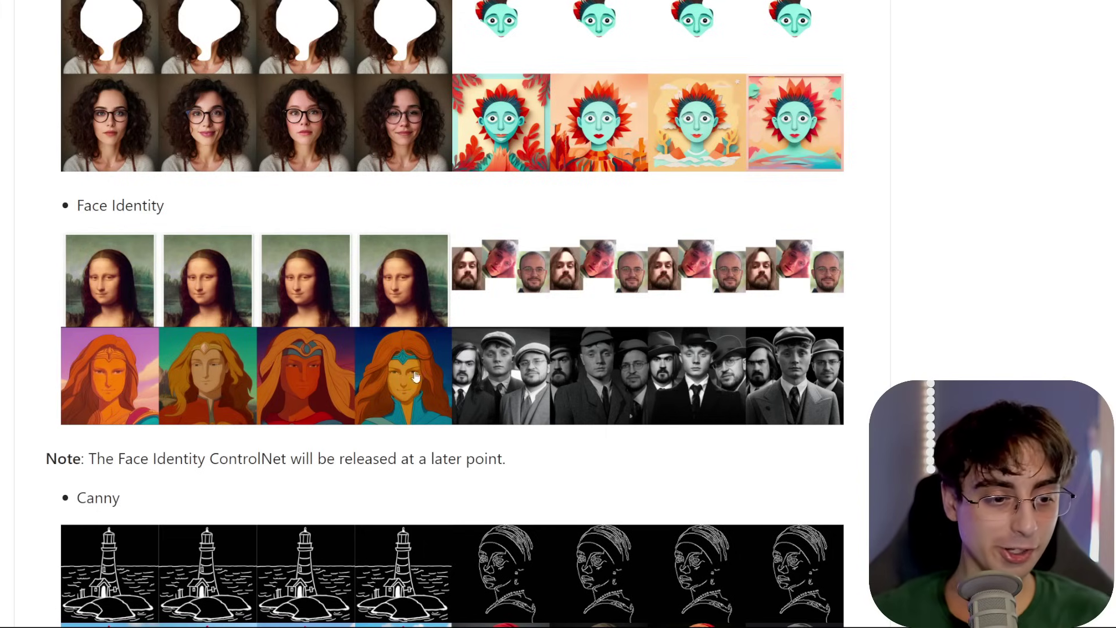
pyautogui.scroll(-4, 483, 326)
pyautogui.moveTo(89, 198); pyautogui.dragTo(501, 180)
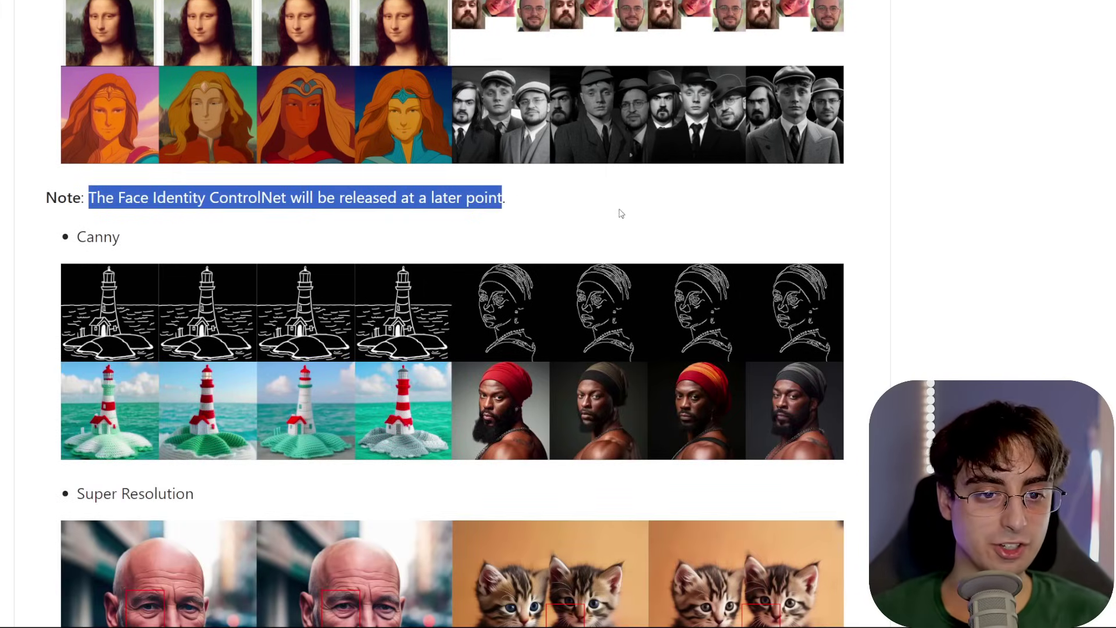
pyautogui.click(95, 157)
# Step: Compare the input and output images in the Canny and Super Resolution ControlNet examples
pyautogui.scroll(-2, 95, 157)
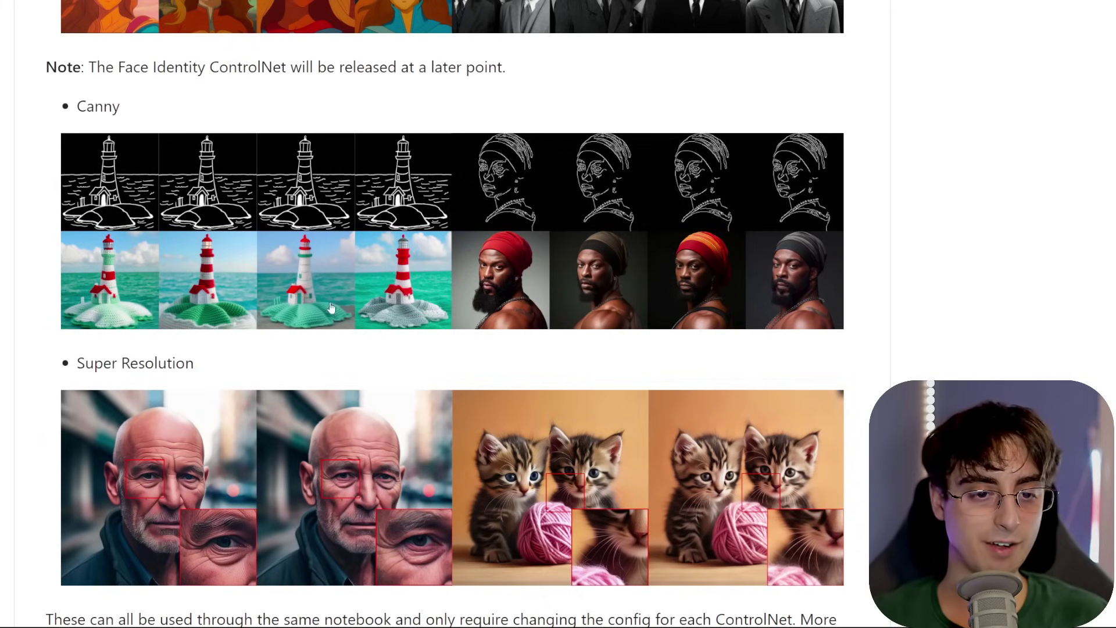
pyautogui.scroll(-2, 489, 389)
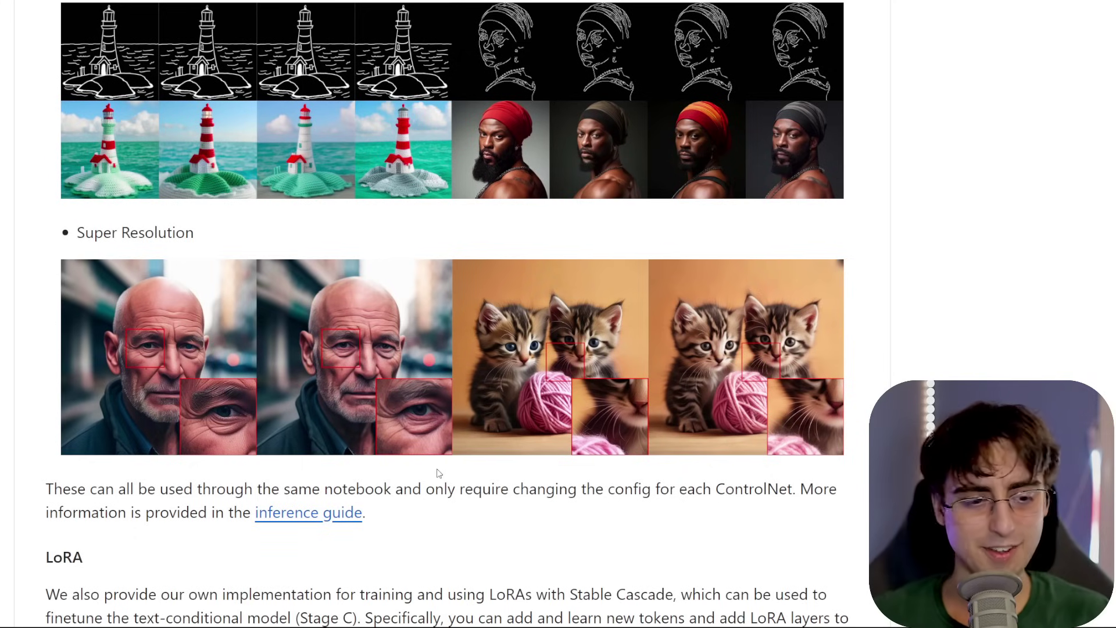
pyautogui.moveTo(91, 252); pyautogui.dragTo(72, 222)
pyautogui.click(980, 221)
pyautogui.scroll(-1, 937, 282)
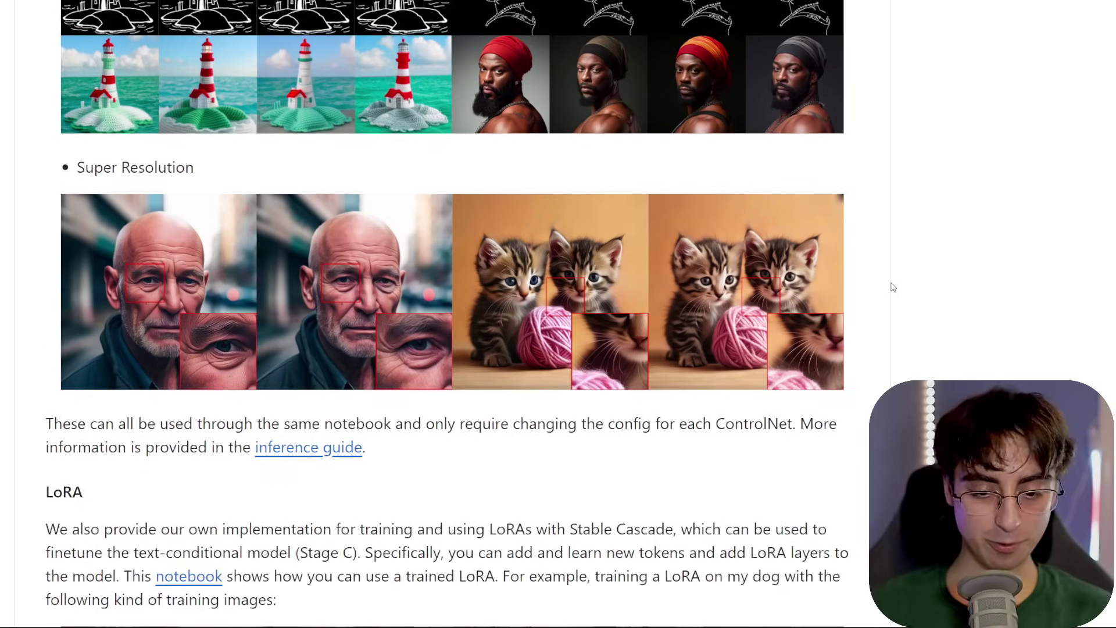
# Step: Review the LoRA section's dog training images and the space suit images generated from them
pyautogui.scroll(-8, 892, 286)
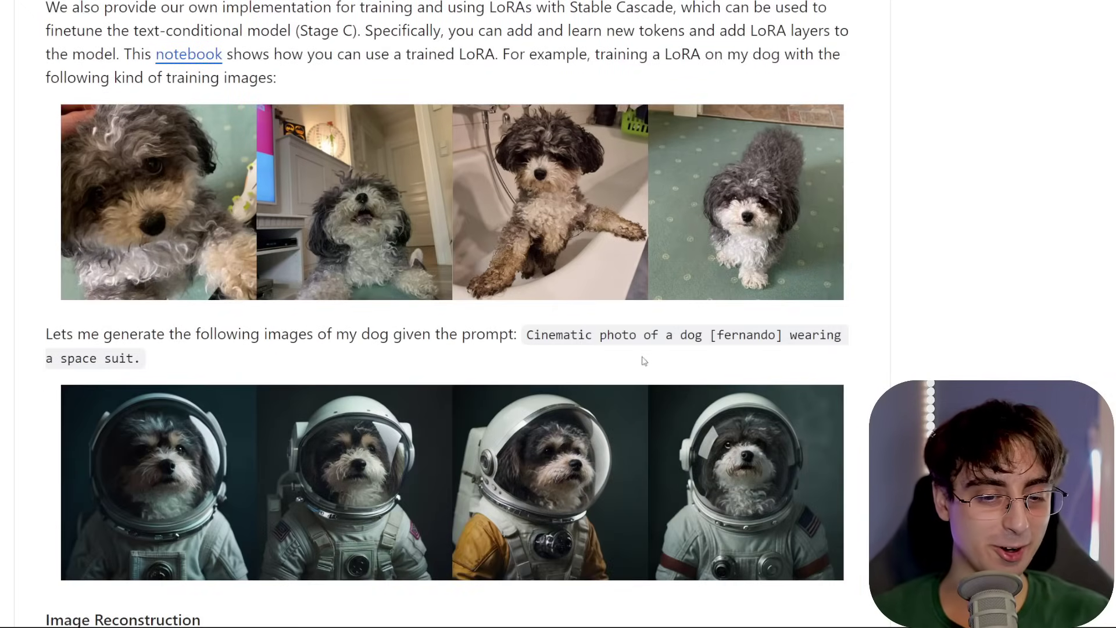
pyautogui.scroll(-1, 807, 301)
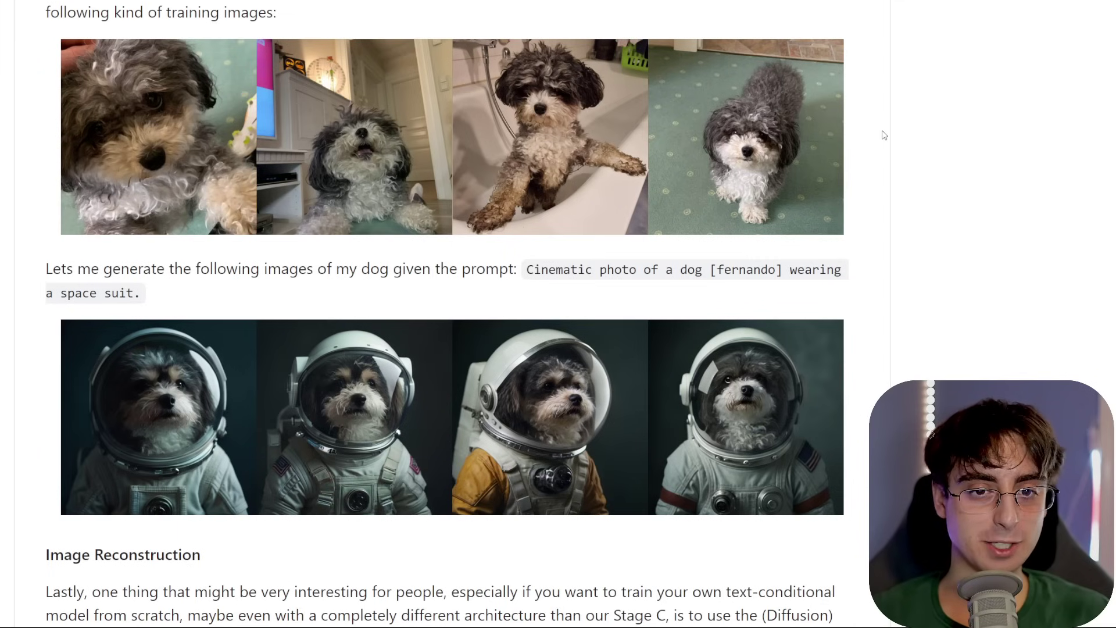
pyautogui.scroll(-2, 293, 445)
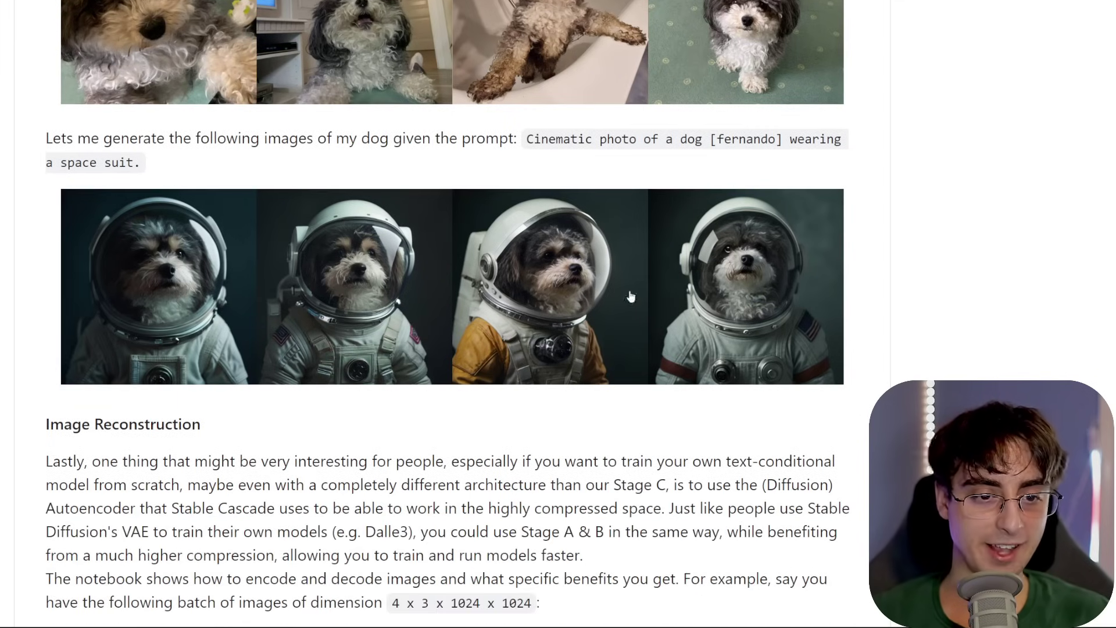
# Step: Read the Image Reconstruction section and compare the original image batch with the decoded output
pyautogui.scroll(-5, 322, 132)
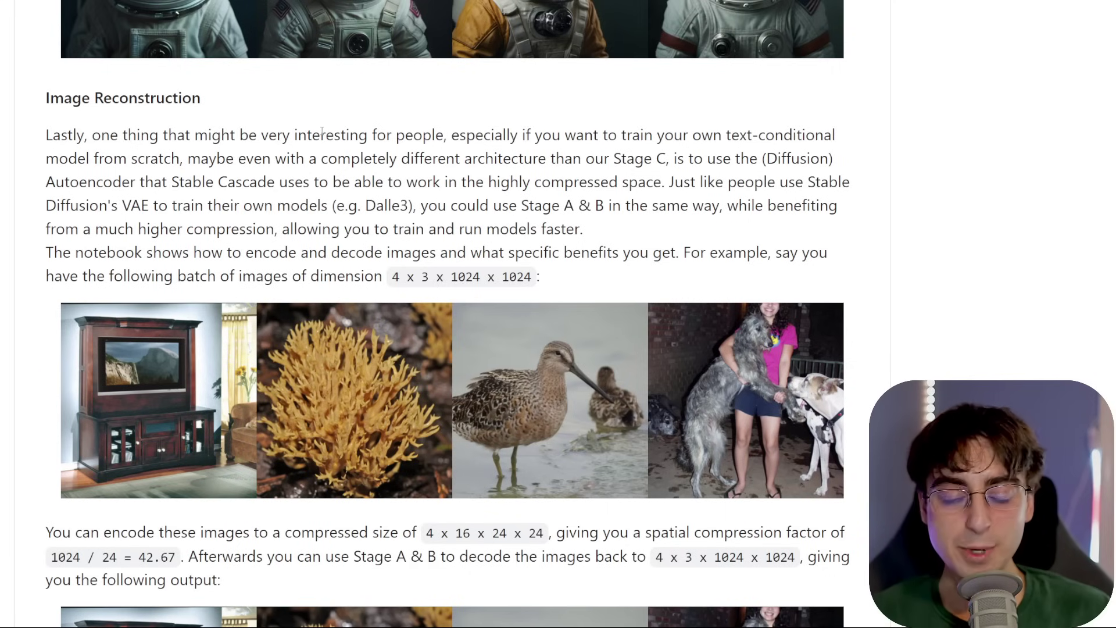
pyautogui.scroll(-9, 550, 220)
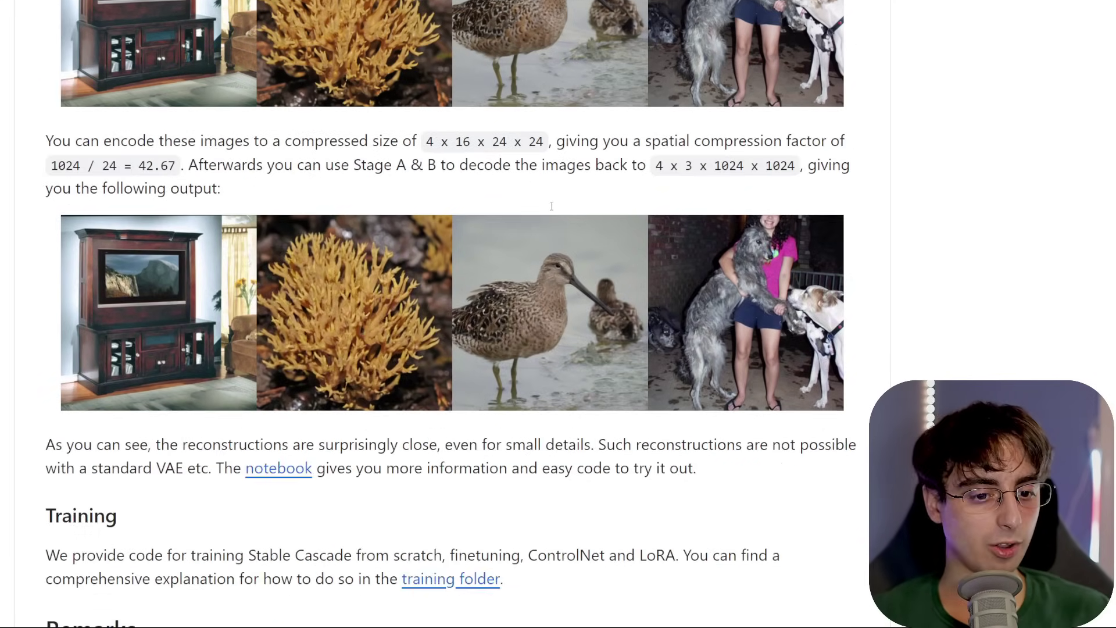
pyautogui.scroll(5, 550, 205)
pyautogui.scroll(4, 554, 204)
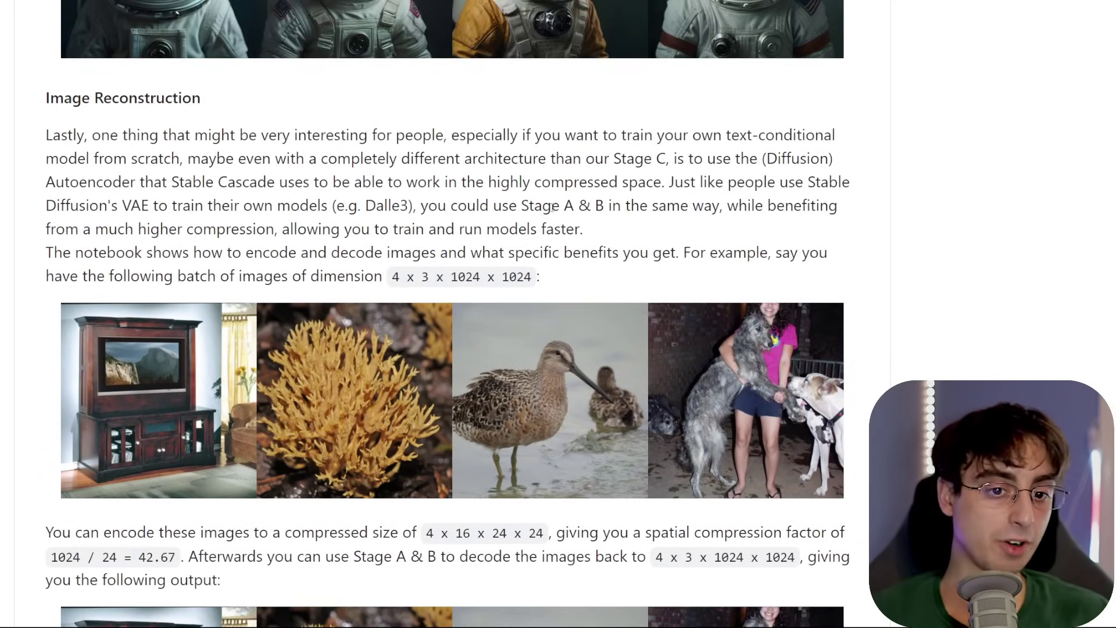
pyautogui.scroll(-2, 534, 212)
pyautogui.scroll(1, 572, 242)
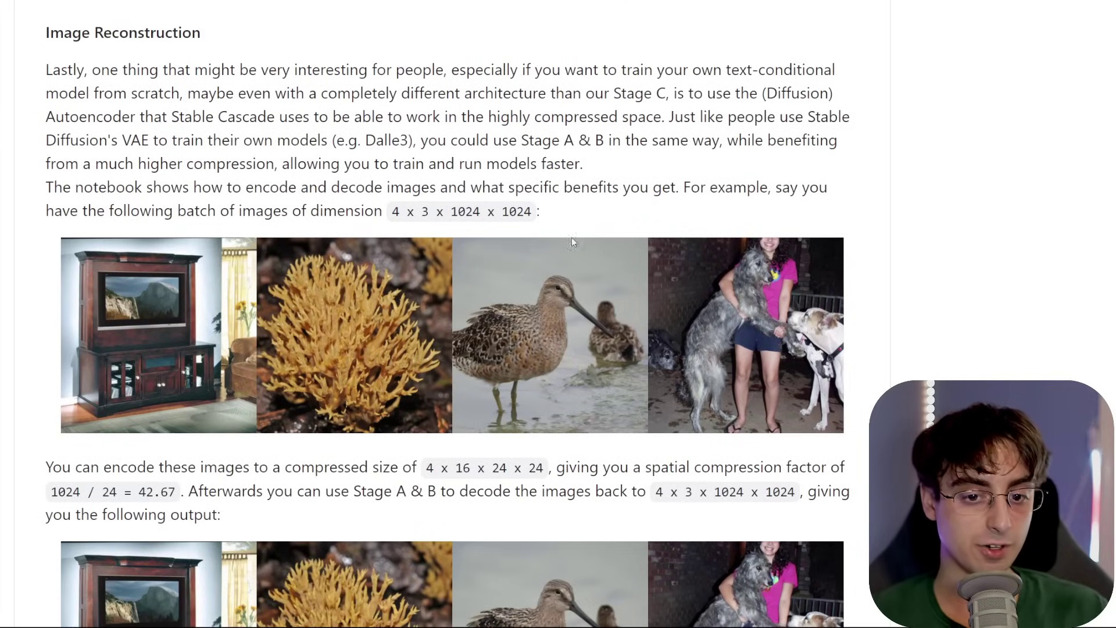
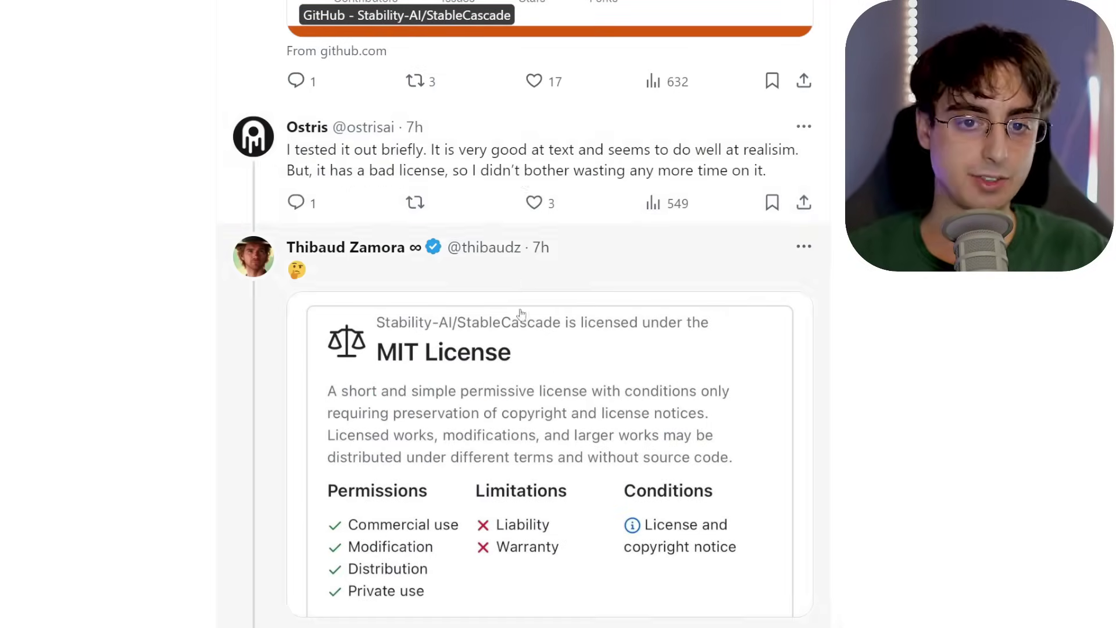
# Step: Switch to the X thread on Stable Cascade's license, expand the replies under the MIT License post, and read them
pyautogui.scroll(-2, 442, 221)
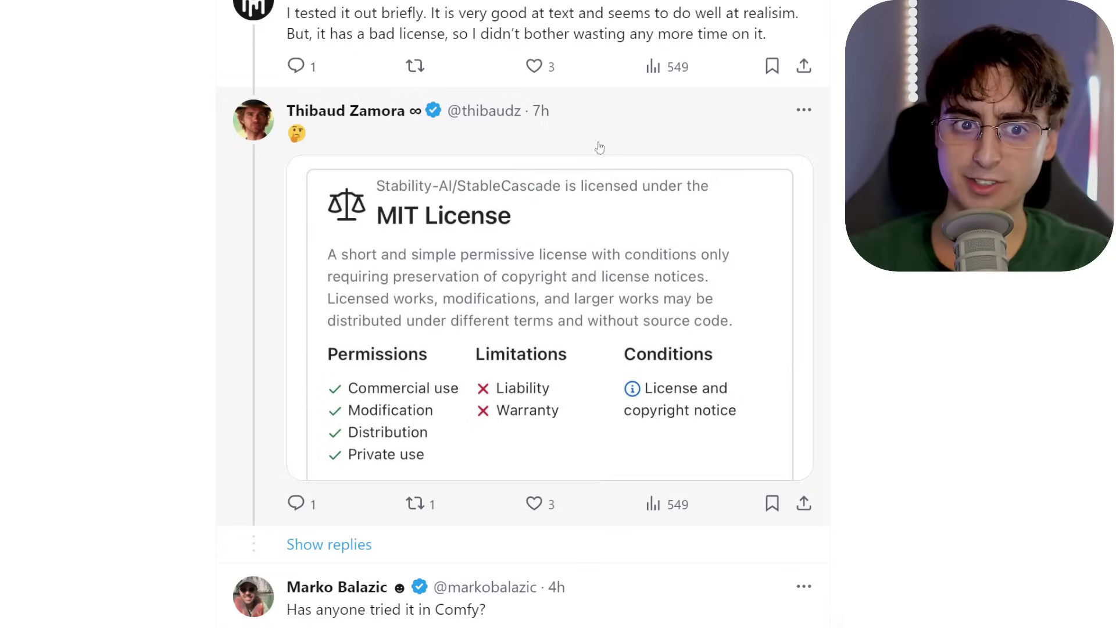
pyautogui.click(370, 556)
pyautogui.scroll(-5, 308, 241)
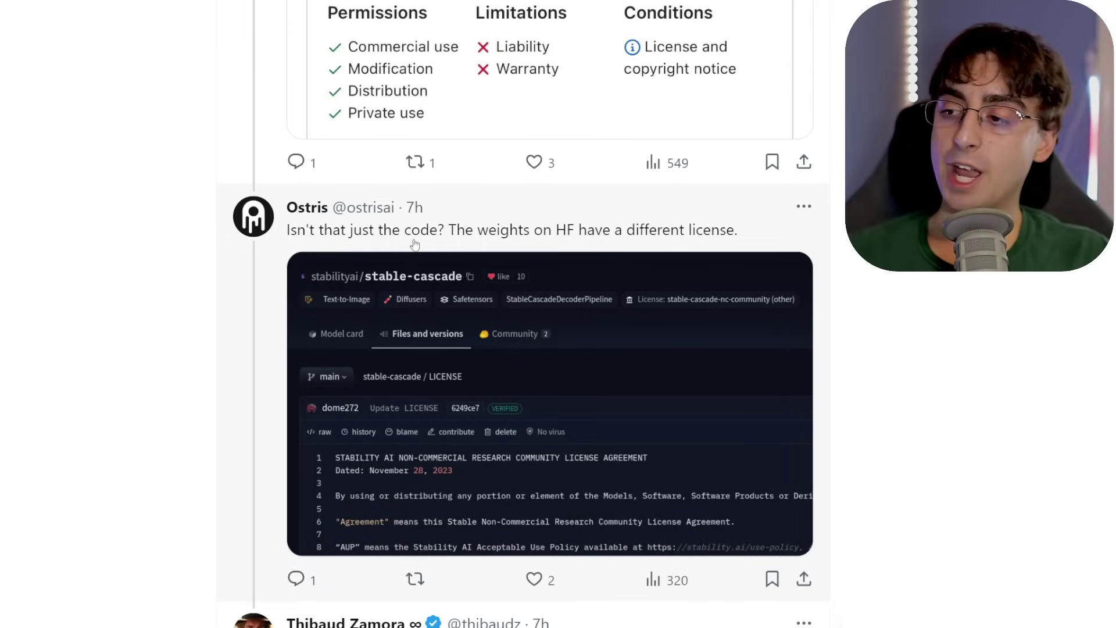
pyautogui.scroll(-1, 414, 243)
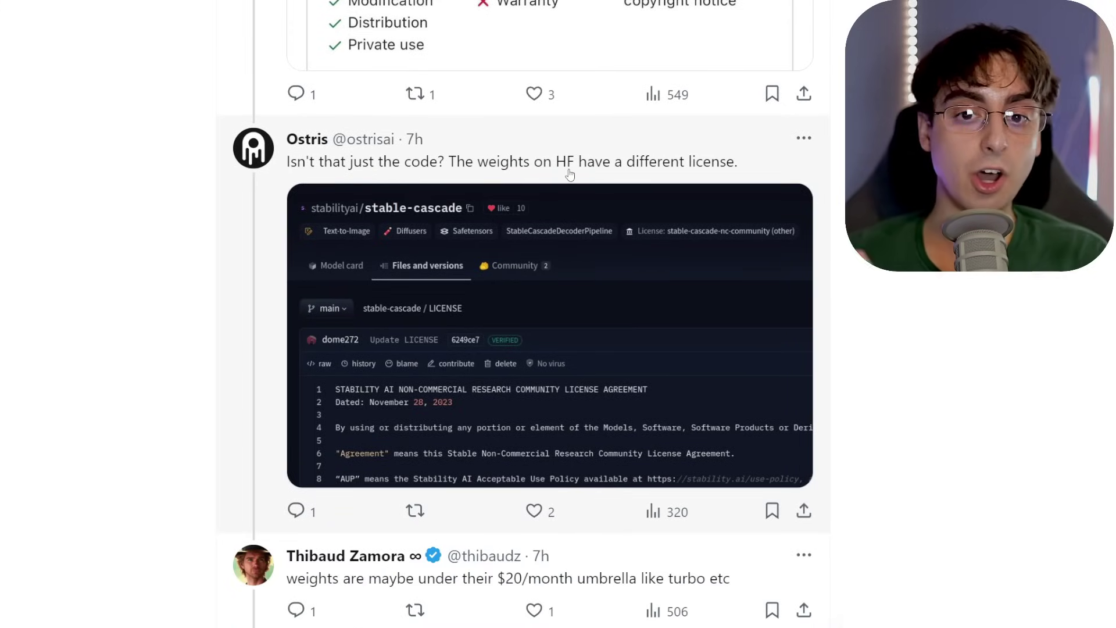
pyautogui.scroll(-2, 531, 413)
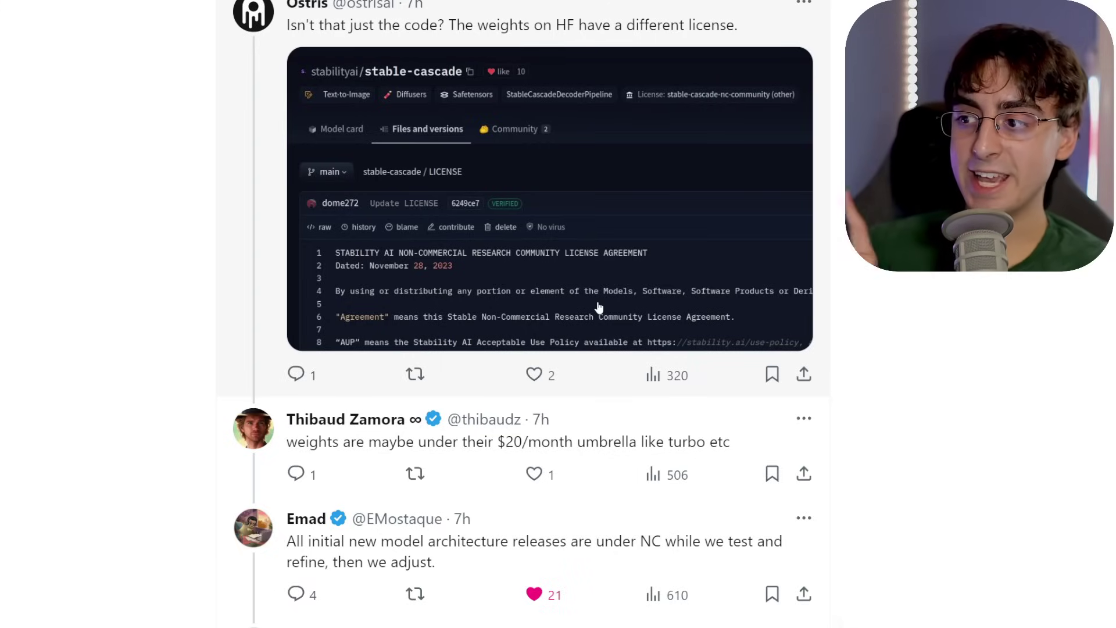
# Step: Read the X replies about the weights' separate license and highlight the one saying new model architecture releases are under NC
pyautogui.scroll(-2, 597, 303)
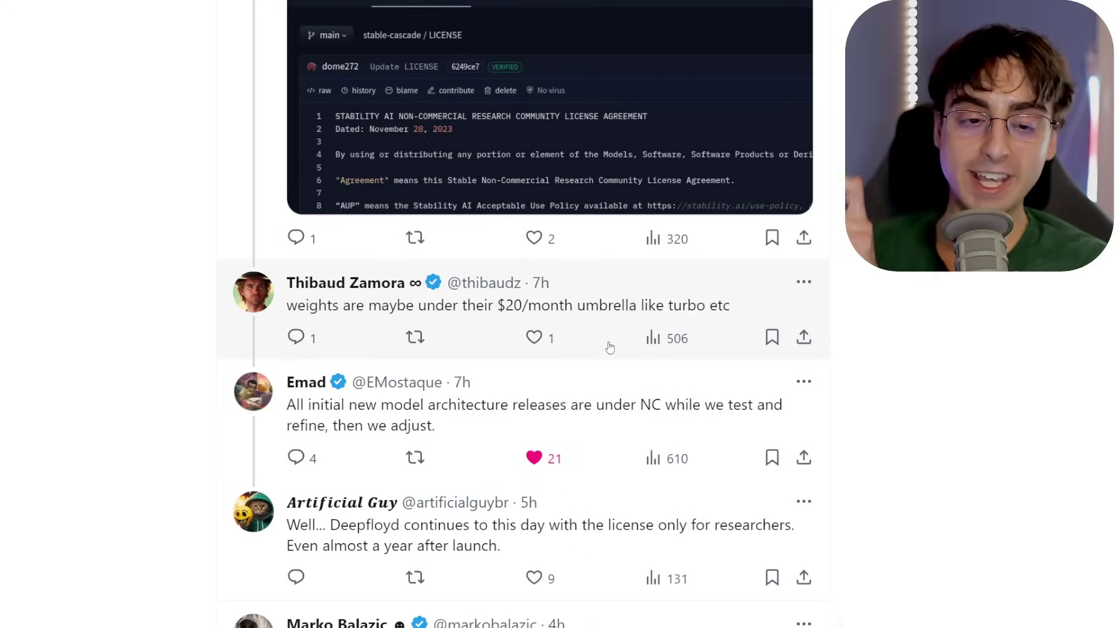
pyautogui.scroll(-2, 442, 271)
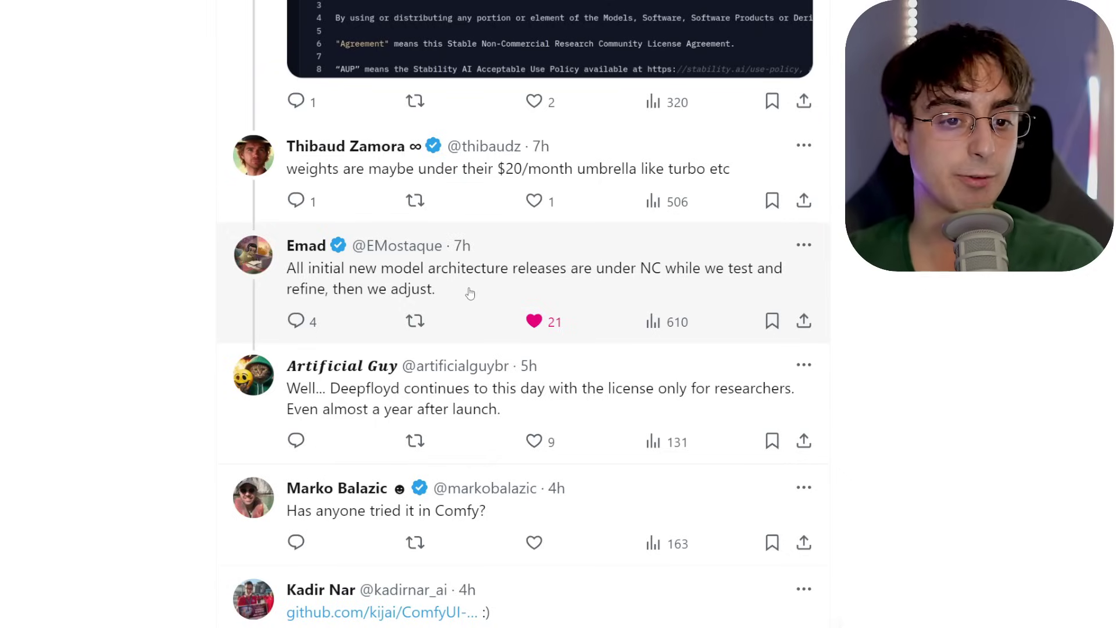
pyautogui.scroll(1, 445, 314)
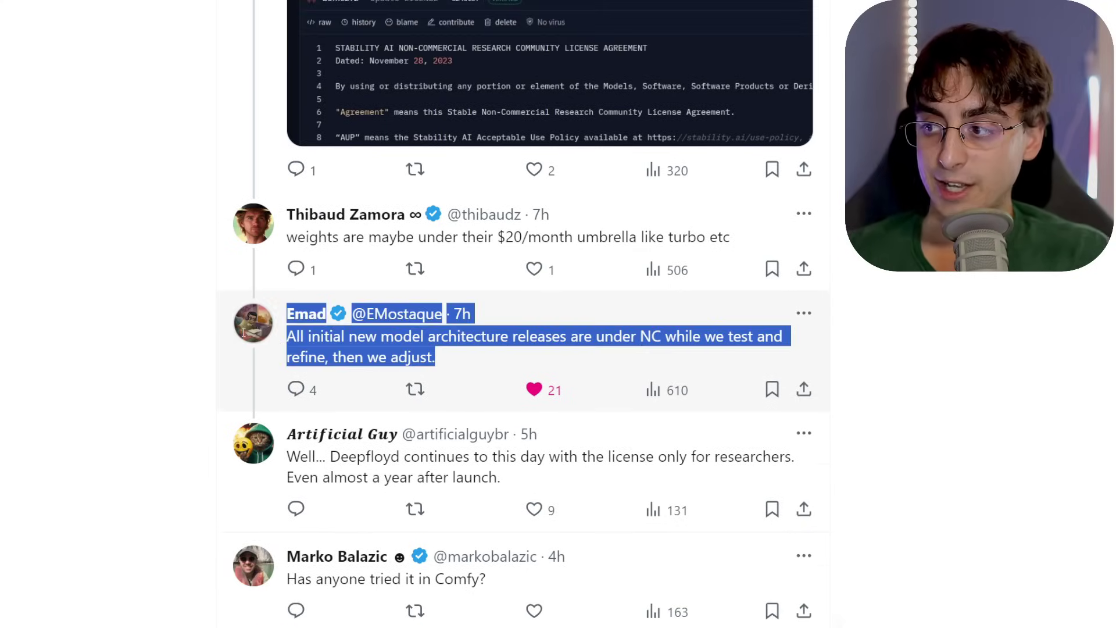
pyautogui.tripleClick(626, 352)
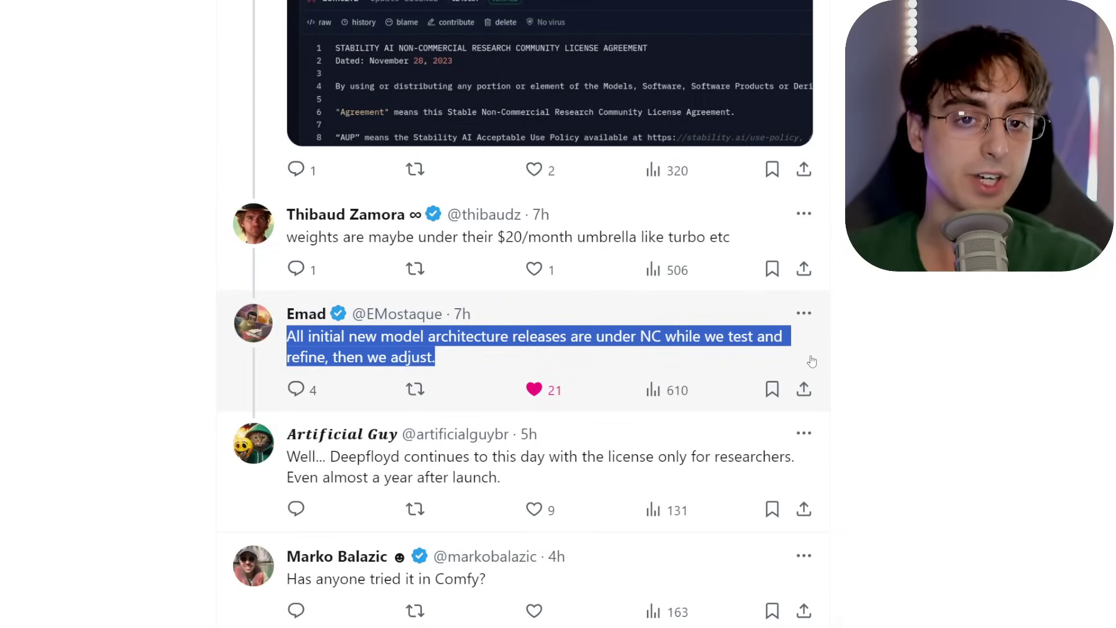
pyautogui.scroll(5, 812, 361)
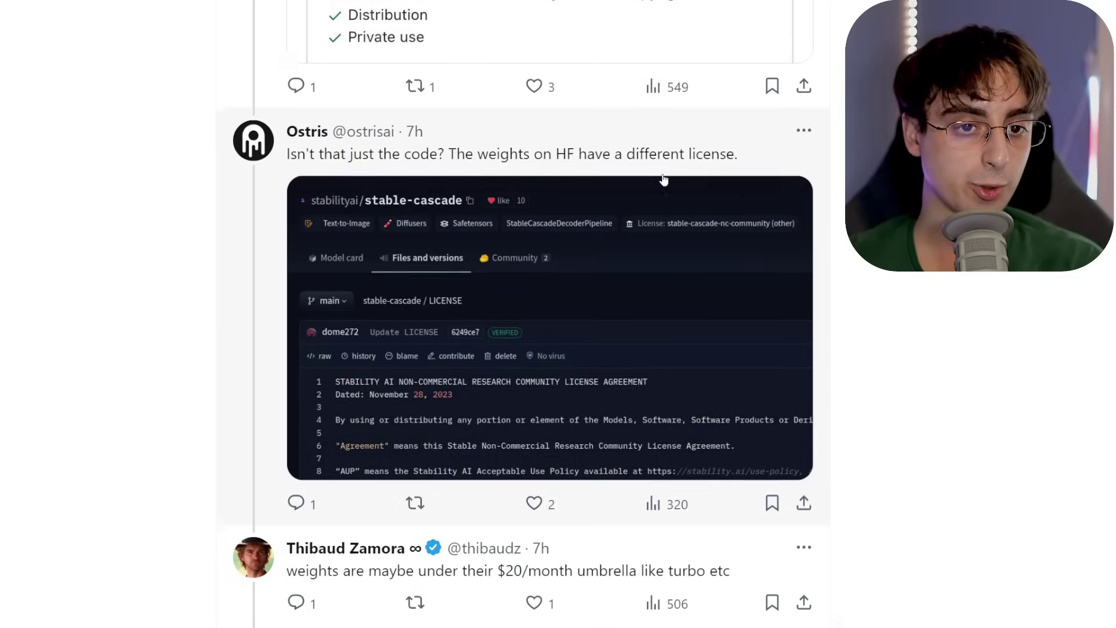
pyautogui.scroll(-1, 752, 219)
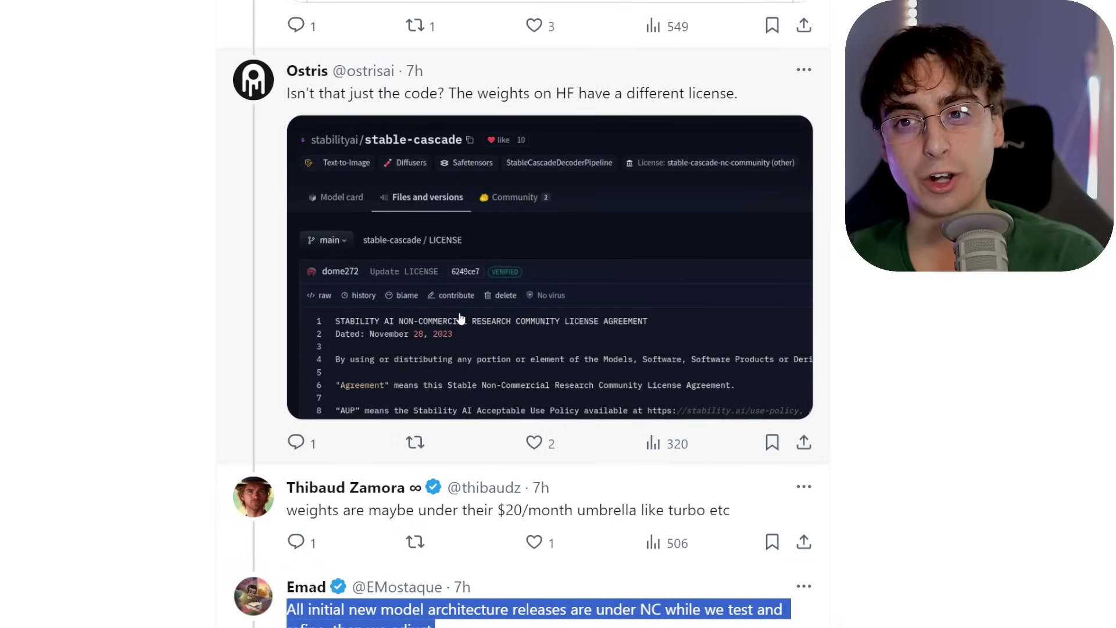
pyautogui.scroll(-4, 554, 336)
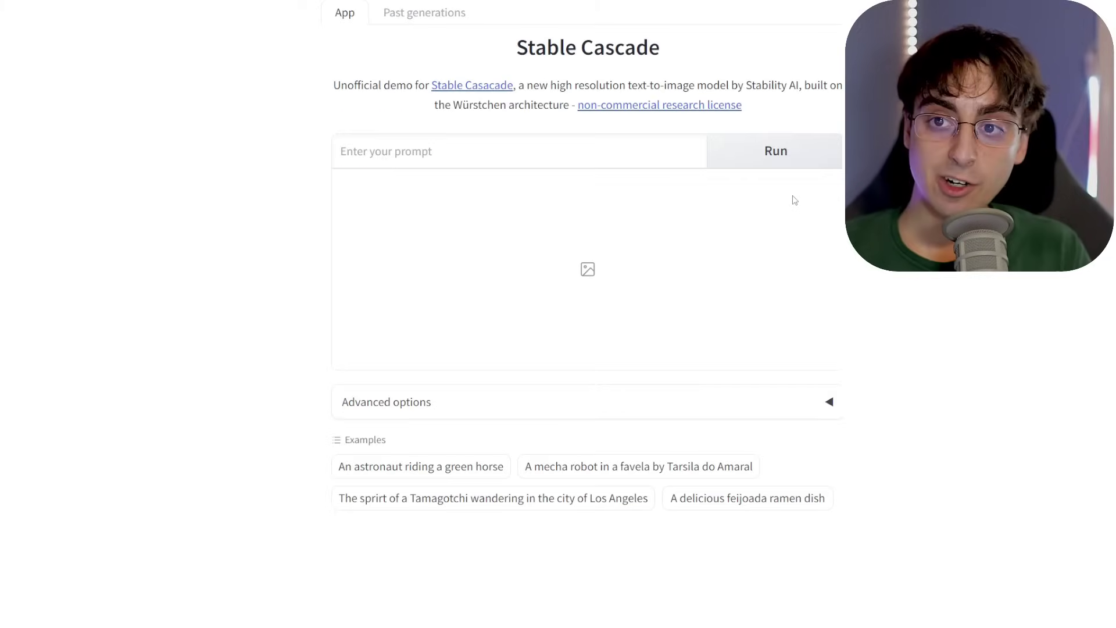
# Step: Switch to the unofficial Stable Cascade demo, look through its advanced options, and collapse them again
pyautogui.scroll(-5, 687, 415)
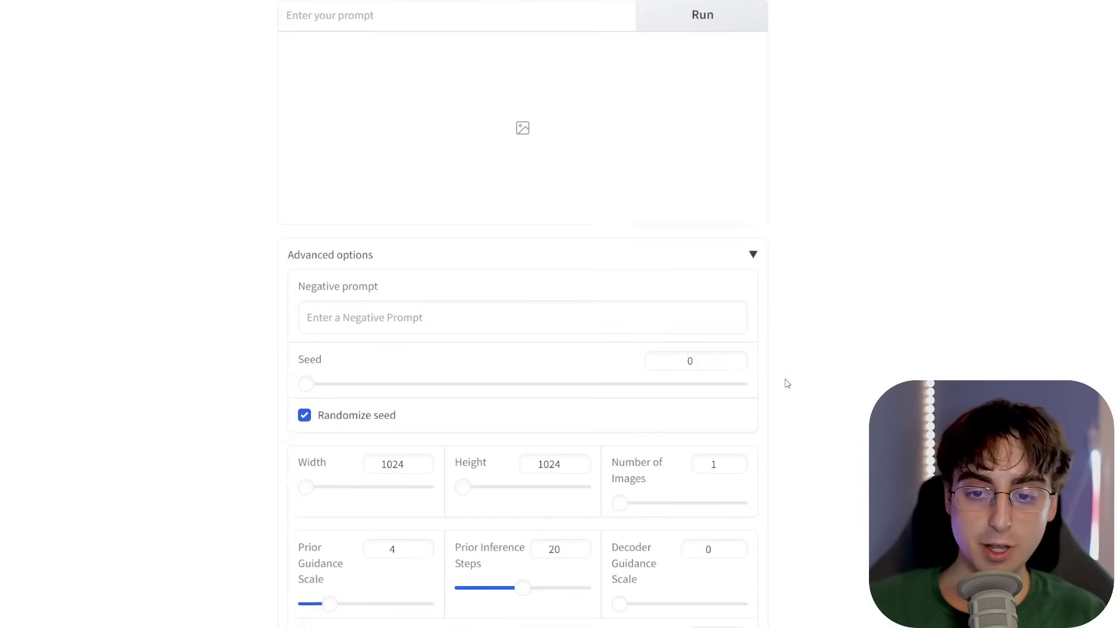
pyautogui.scroll(5, 680, 367)
pyautogui.click(634, 400)
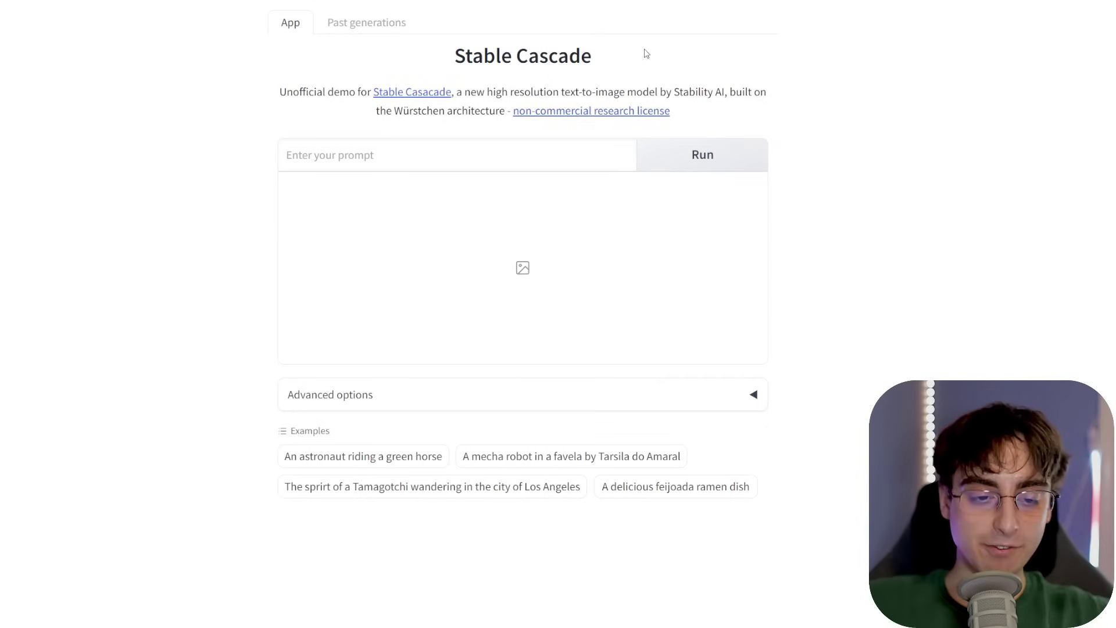
# Step: Generate an image from a prompt starting "3D render of an anthropomorphic lemon character wearing sunglasses &"
pyautogui.write('3D render of an anthropomorphic lemon characterwearing sunglasses &')
pyautogui.doubleClick(435, 158)
pyautogui.press('Right')
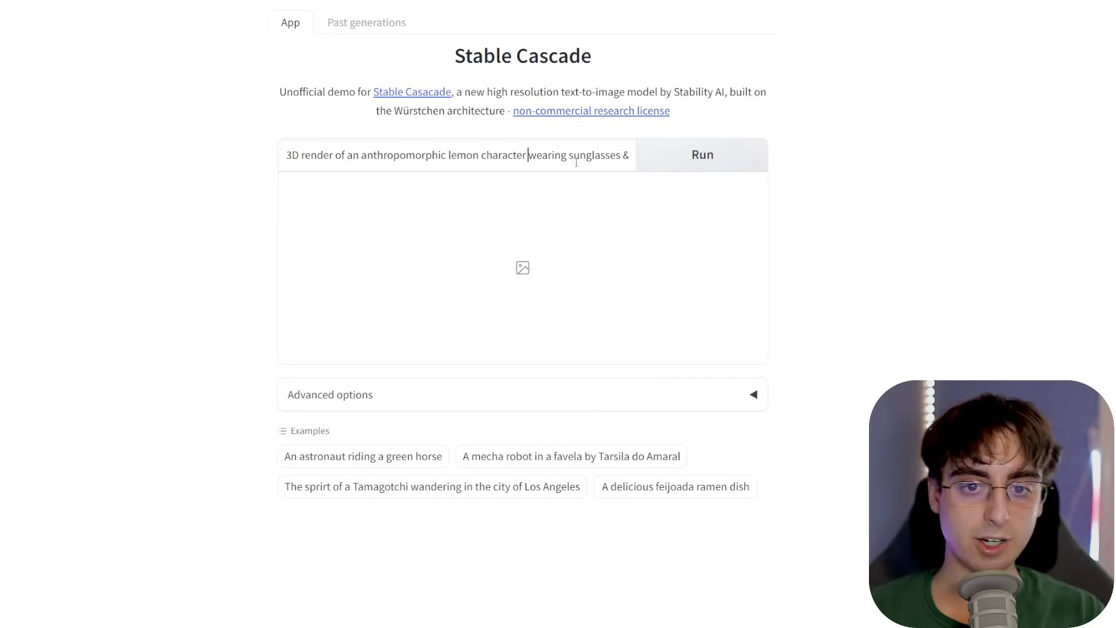
pyautogui.moveTo(590, 166); pyautogui.dragTo(635, 159)
pyautogui.click(728, 164)
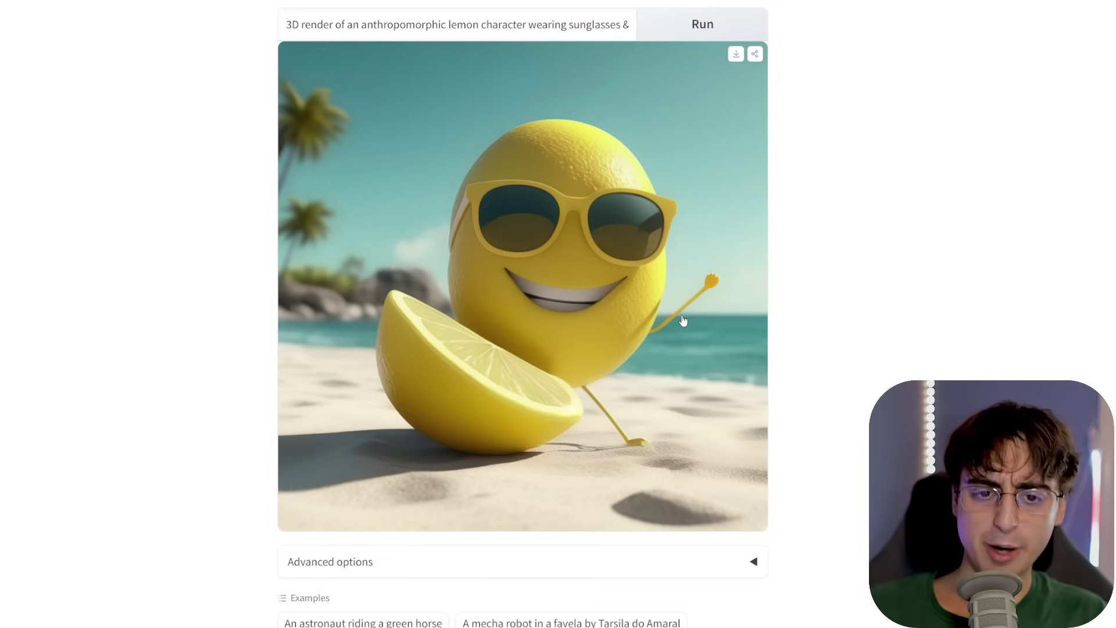
# Step: Set the prior guidance scale to 5.5 and the negative prompt to "malformed, blurry, ugly, destroyed, cluttered", and regenerate the lemon image
pyautogui.scroll(1, 819, 351)
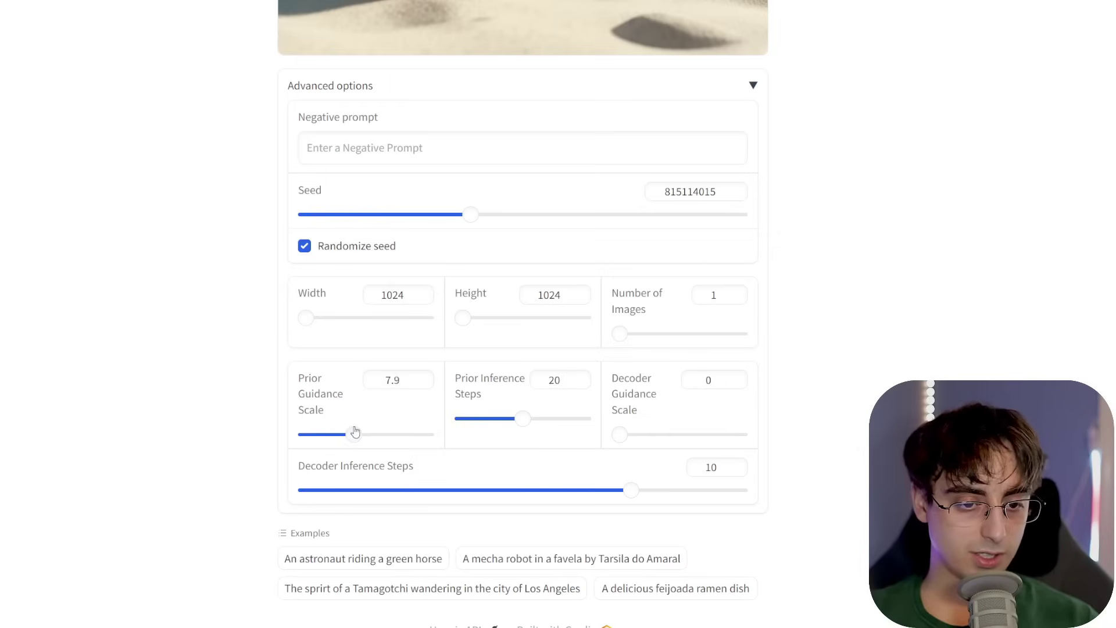
pyautogui.moveTo(354, 431); pyautogui.dragTo(343, 446)
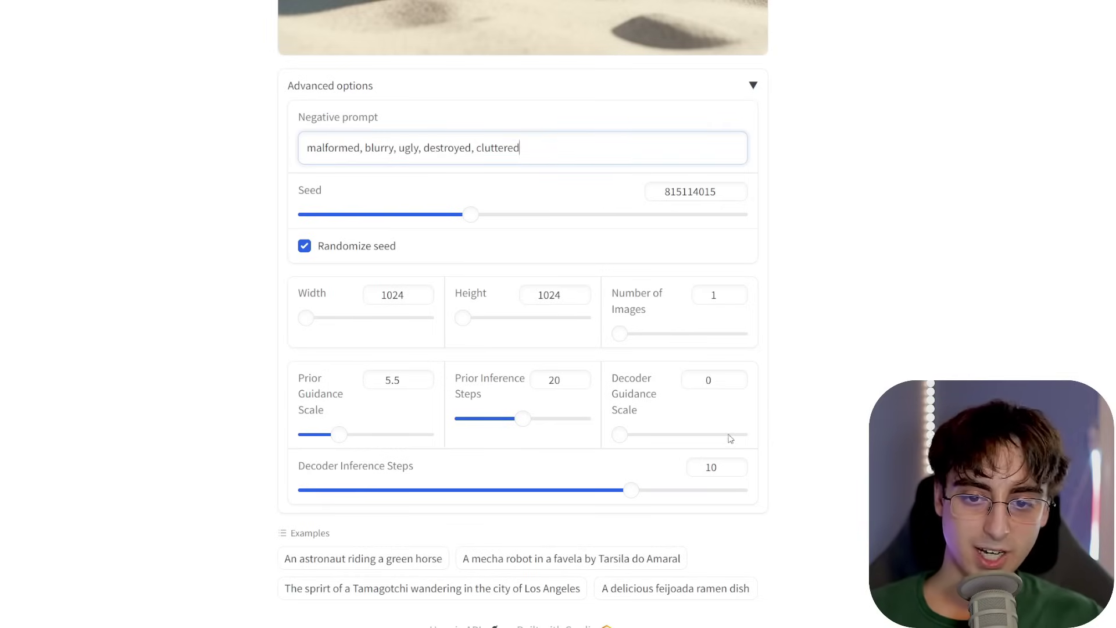
pyautogui.scroll(8, 731, 438)
pyautogui.click(704, 9)
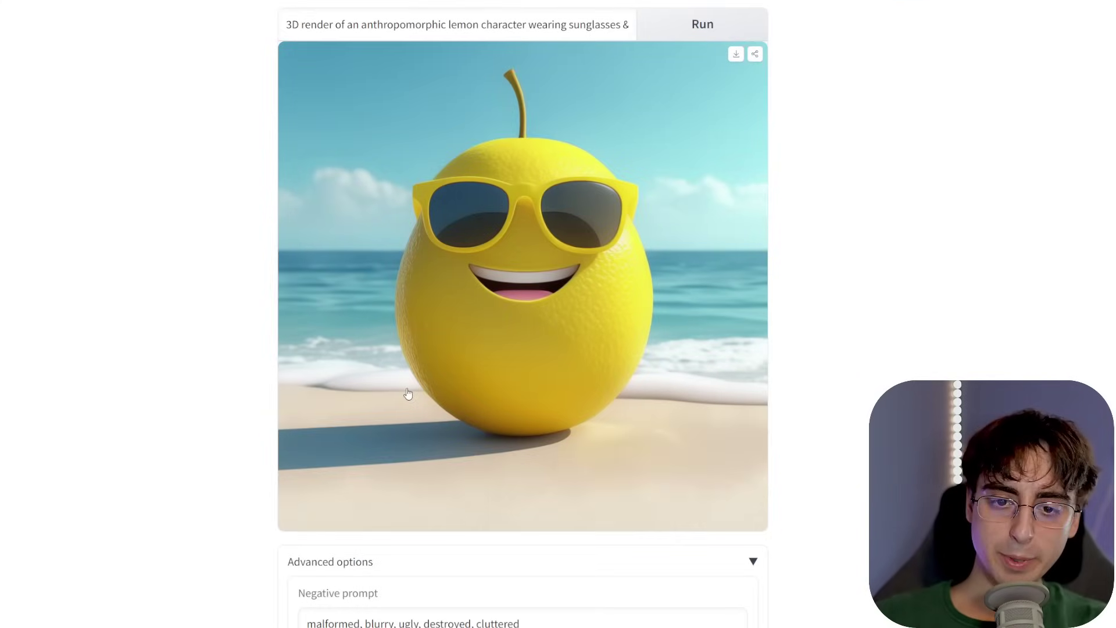
# Step: Add "with arms and legs" after "lemon character" in the prompt, regenerate the image, and inspect the result
pyautogui.scroll(1, 743, 207)
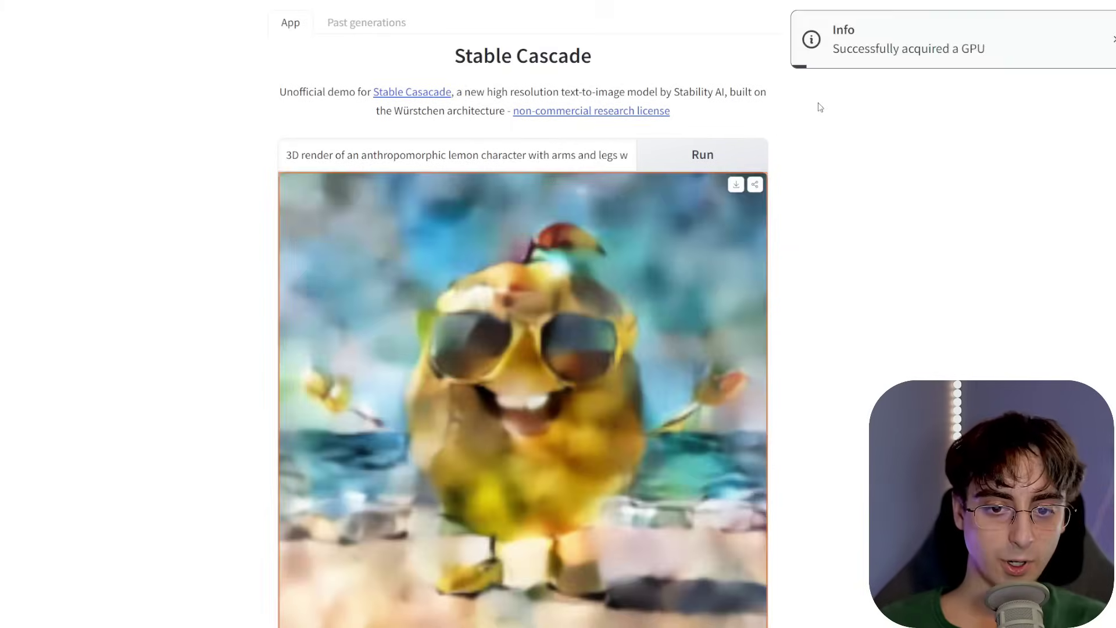
pyautogui.scroll(-1, 851, 107)
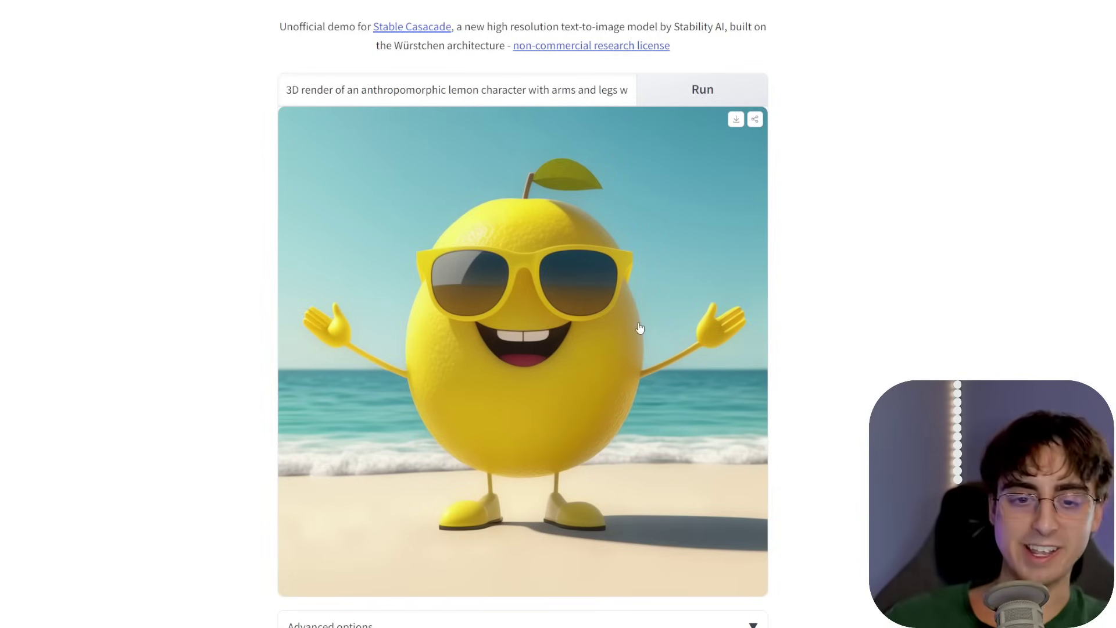
pyautogui.scroll(-2, 674, 313)
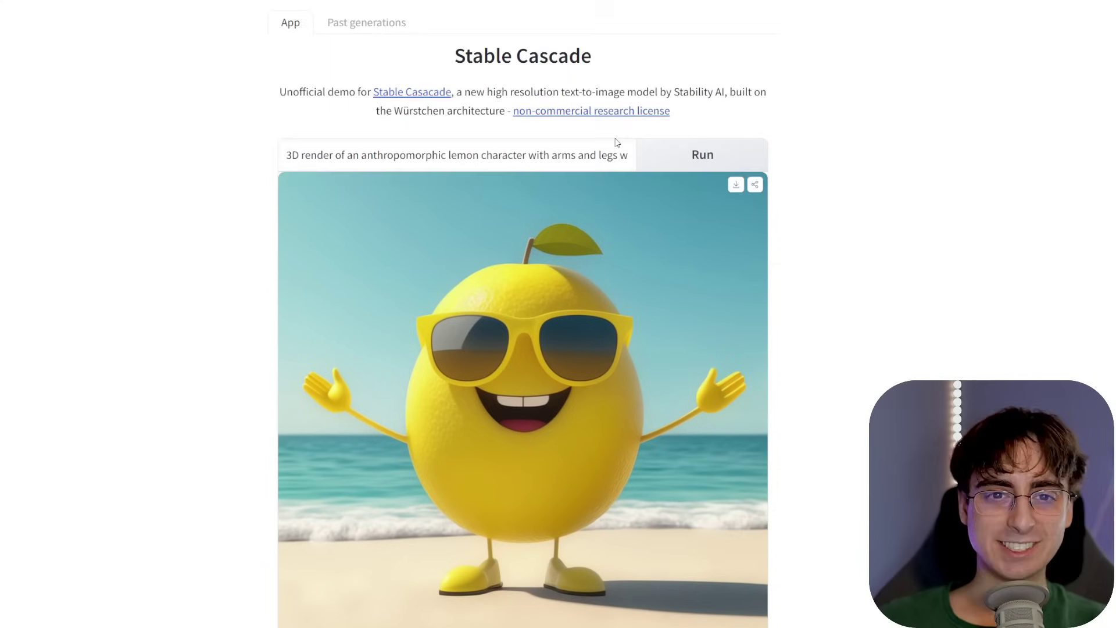
pyautogui.scroll(-9, 792, 237)
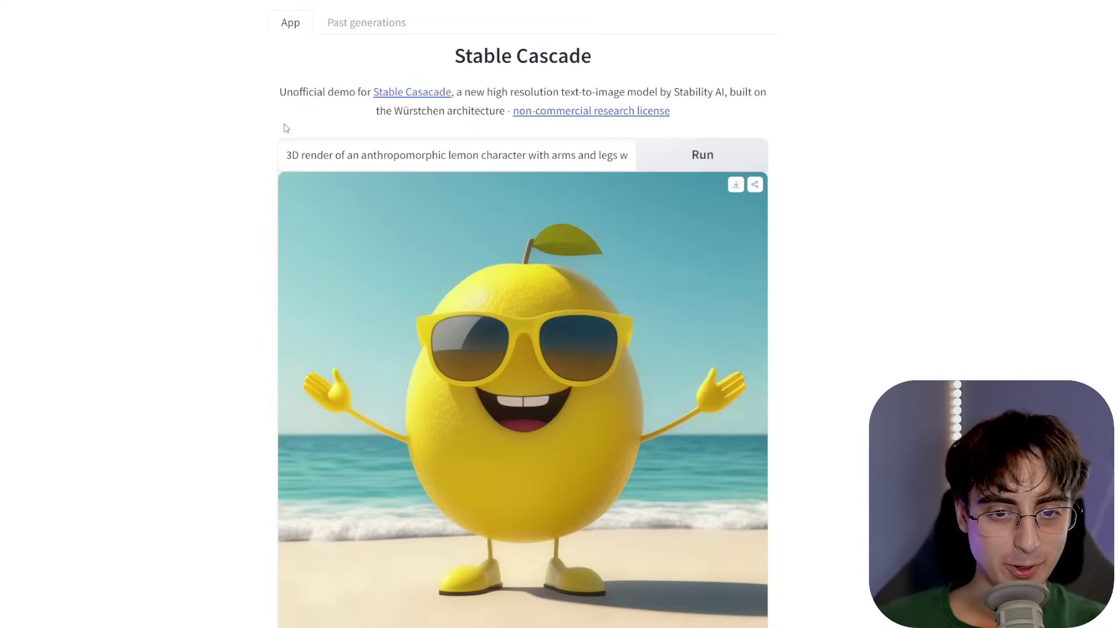
# Step: Replace the lemon prompt with "photo of an NA Miata" and generate the image
pyautogui.moveTo(284, 123); pyautogui.dragTo(950, 116)
pyautogui.press('BackSpace')
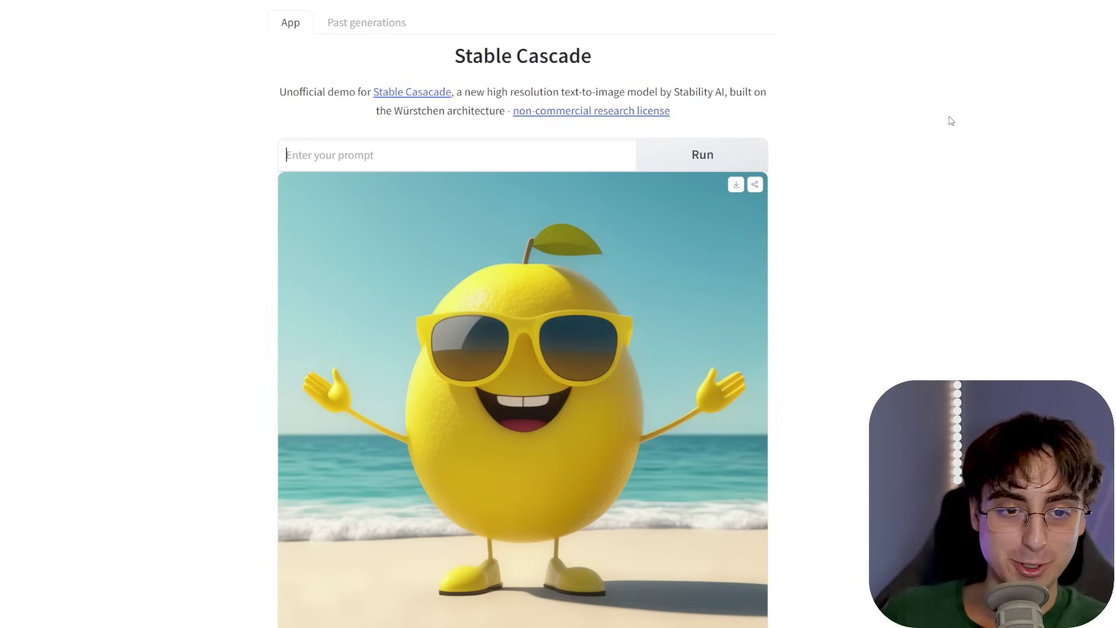
pyautogui.write('photo of an NA Miata')
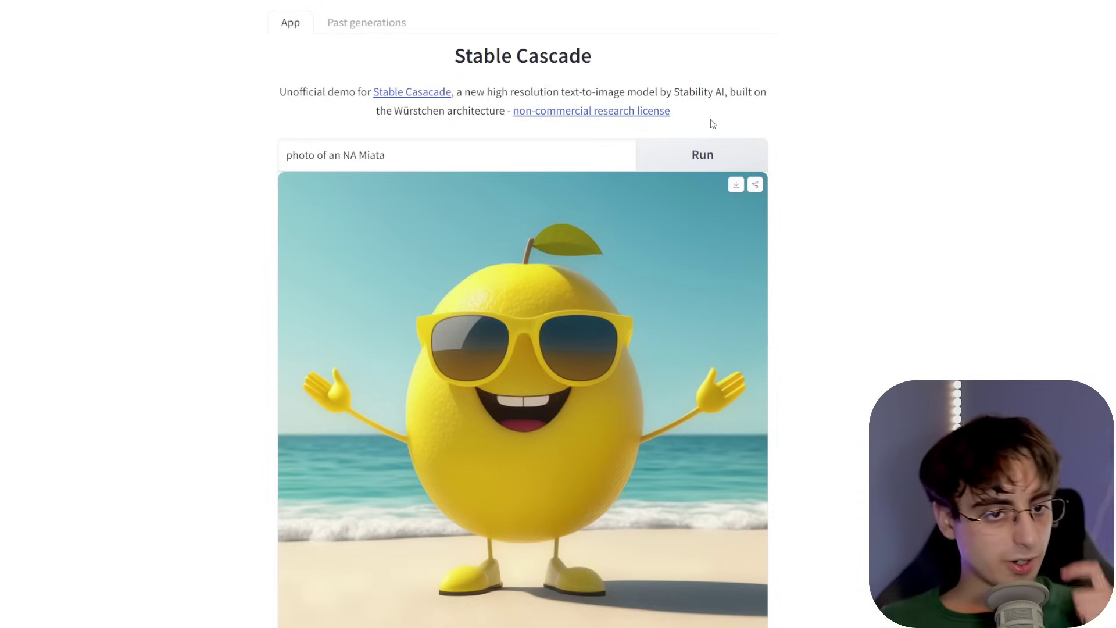
pyautogui.click(665, 157)
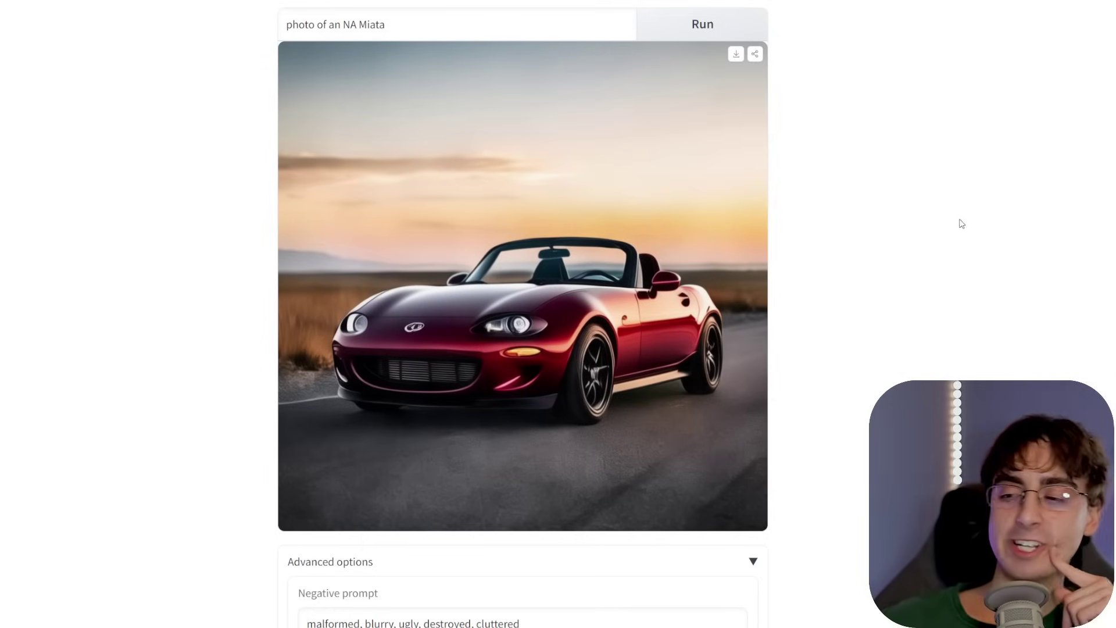
# Step: Change the prompt to "photo of obama", generate the image, and inspect the portrait
pyautogui.scroll(3, 858, 185)
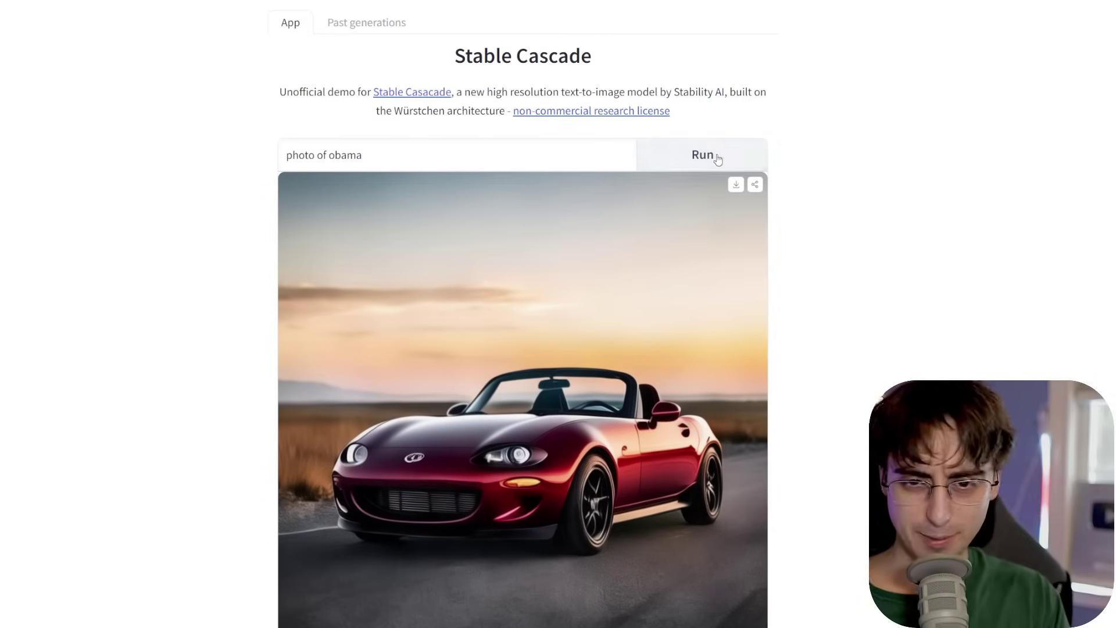
pyautogui.click(705, 154)
pyautogui.scroll(-1, 825, 312)
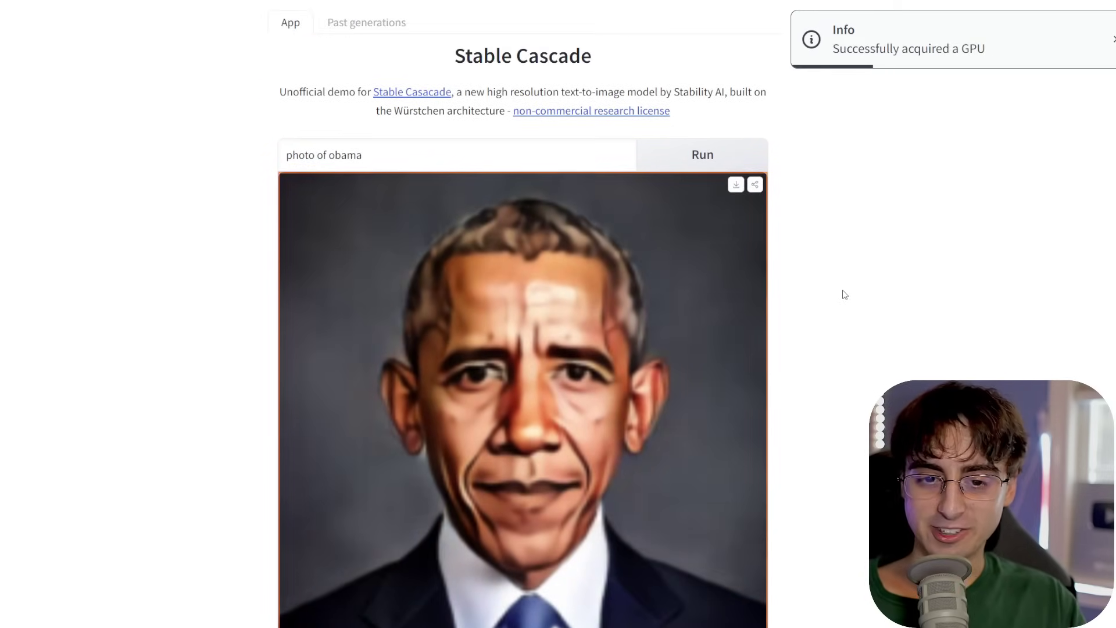
pyautogui.scroll(-2, 894, 236)
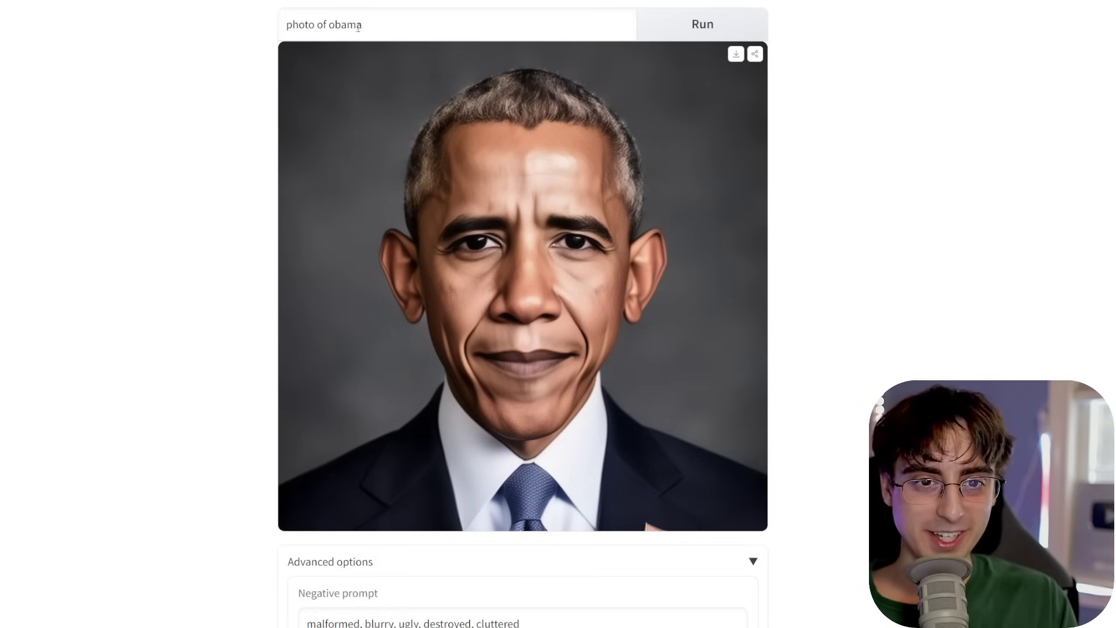
# Step: Append "cartoon, animation, digital art," to the negative prompt, change the prompt to "candid photograph of obama", and generate the image
pyautogui.scroll(-3, 375, 36)
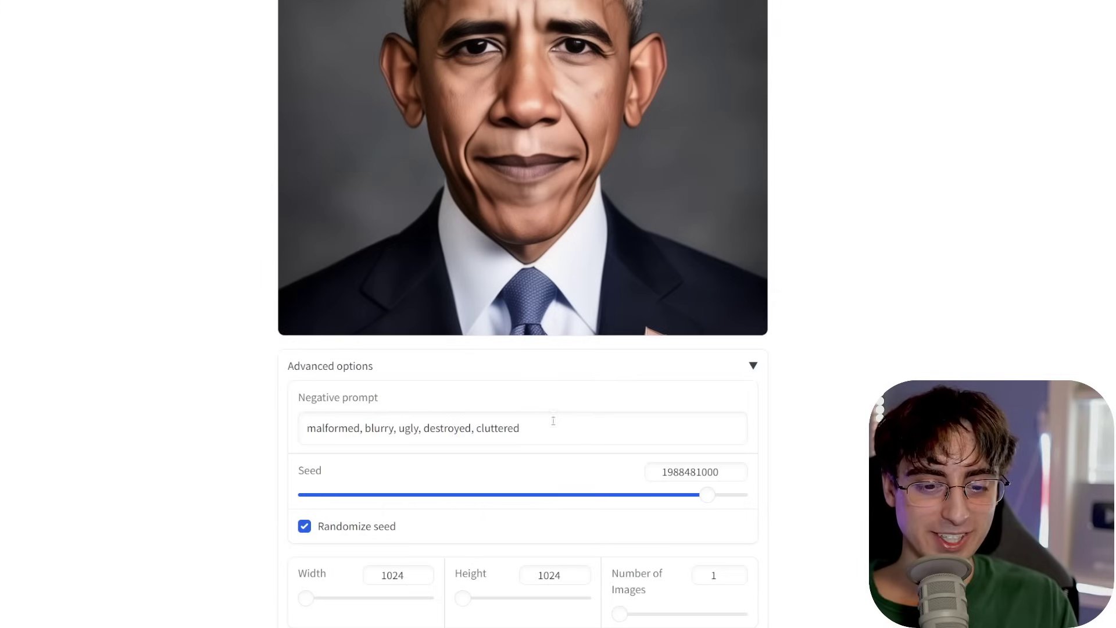
pyautogui.click(552, 423)
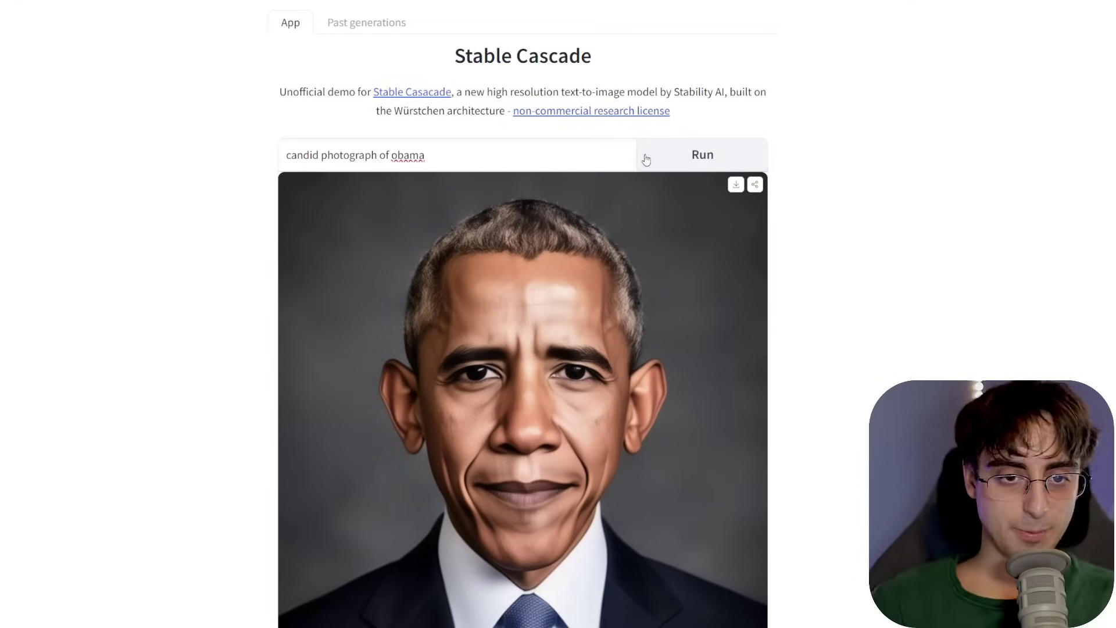
pyautogui.click(669, 155)
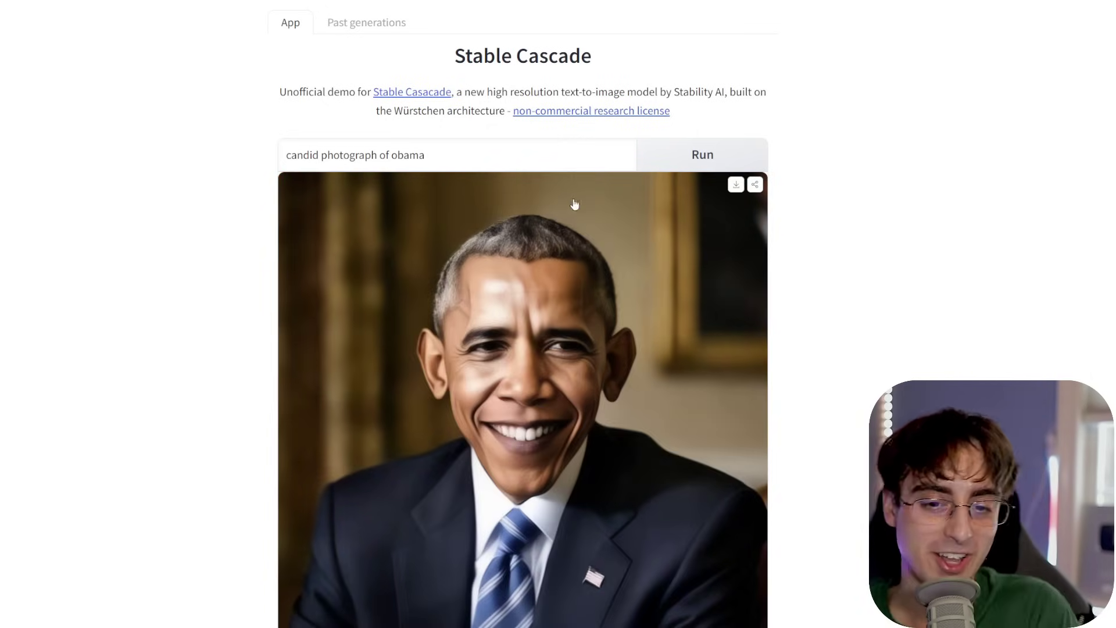
# Step: Lower the prior guidance scale to 1.9, regenerate the candid Obama photograph, and inspect the new portrait
pyautogui.scroll(-3, 571, 190)
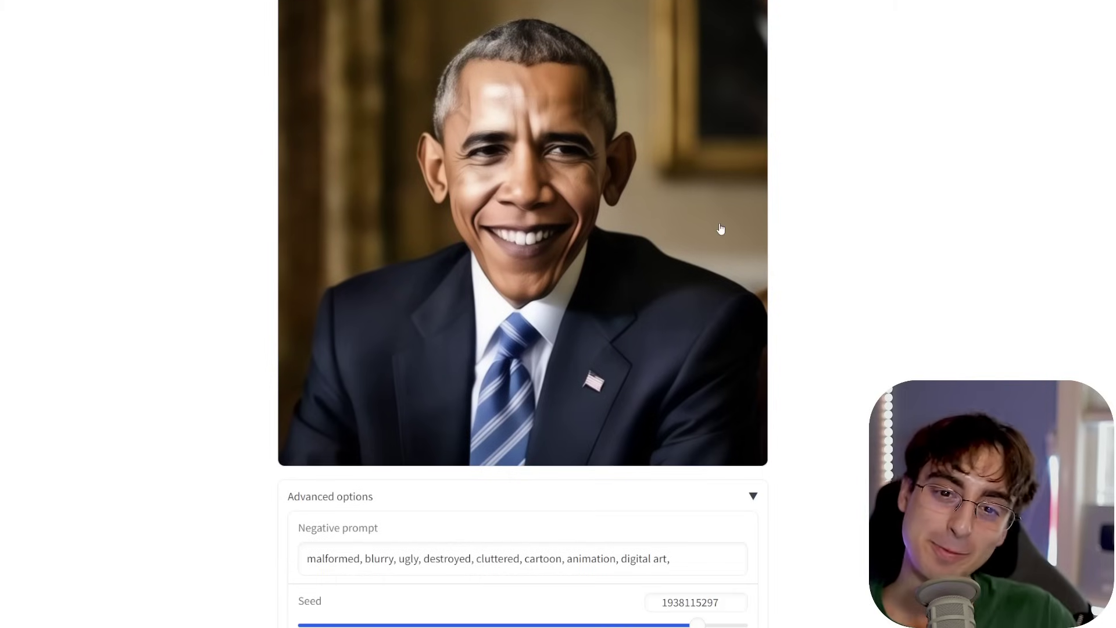
pyautogui.scroll(-1, 637, 325)
pyautogui.scroll(3, 551, 295)
pyautogui.scroll(-7, 549, 387)
pyautogui.moveTo(342, 525); pyautogui.dragTo(321, 528)
pyautogui.scroll(7, 721, 364)
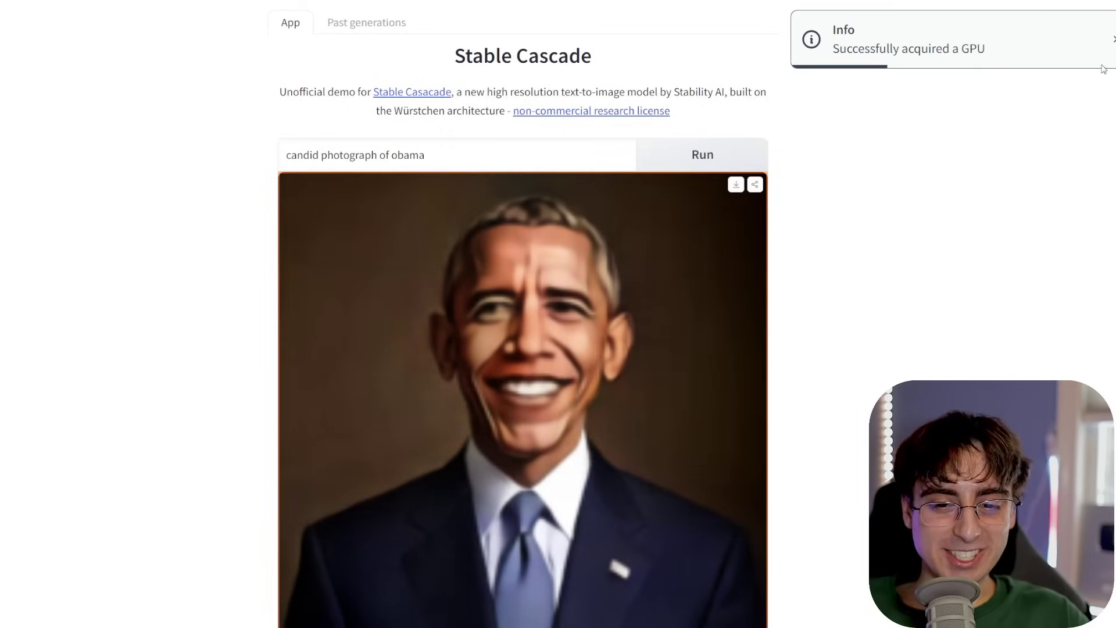
pyautogui.scroll(-1, 922, 211)
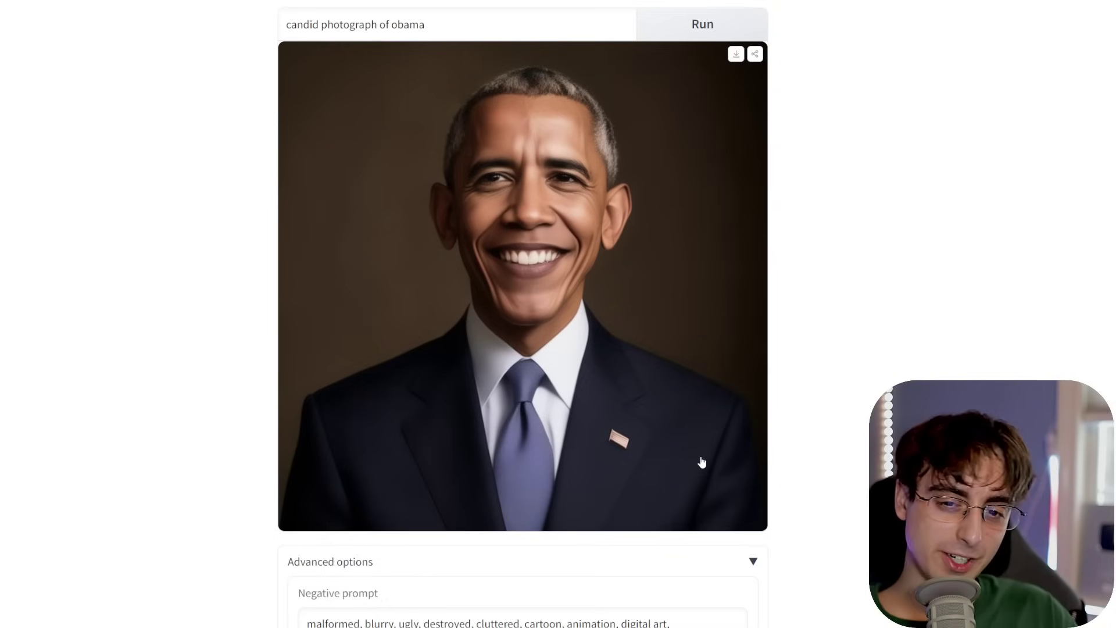
# Step: Clear the negative prompt, set the prior guidance scale to 4.5, and generate an illustration of a speaking avocado sitting in a therapist's chair
pyautogui.scroll(1, 746, 463)
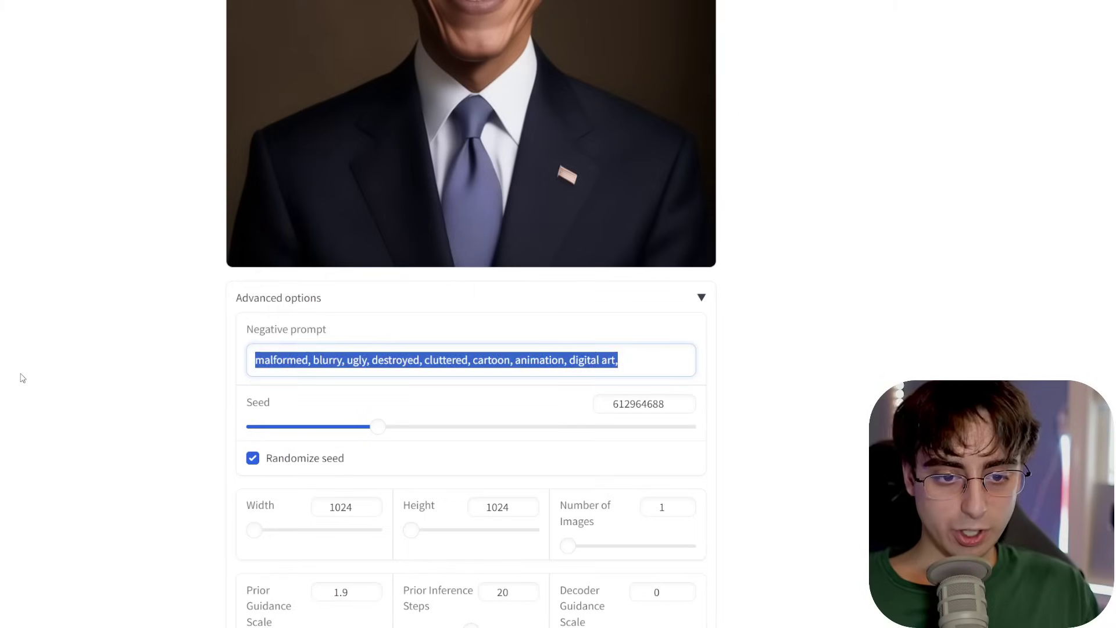
pyautogui.press('BackSpace')
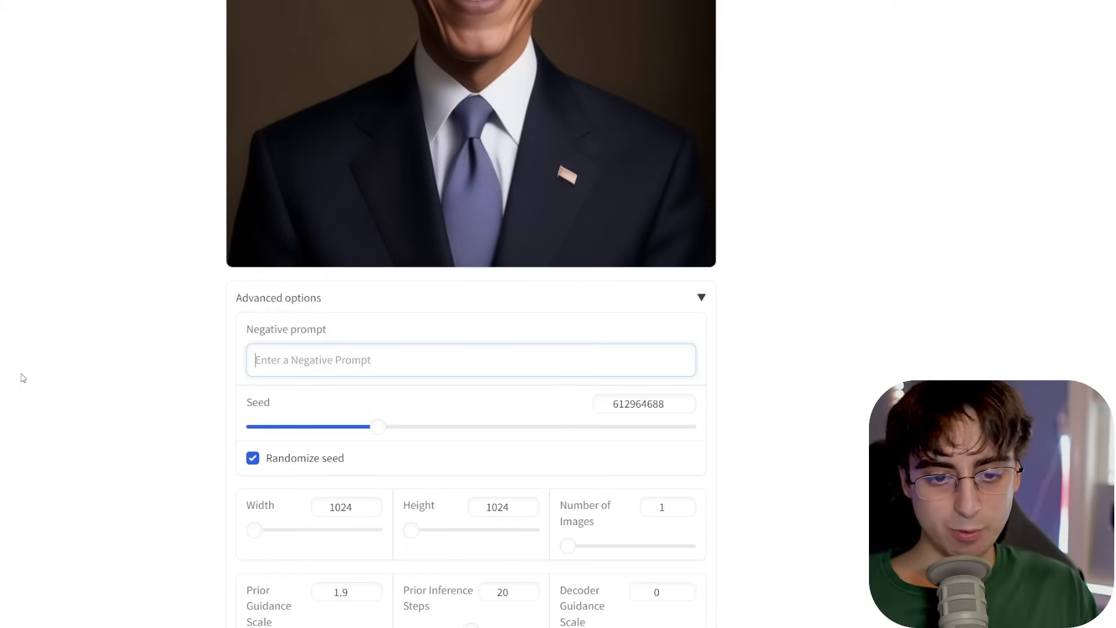
pyautogui.scroll(-2, 190, 470)
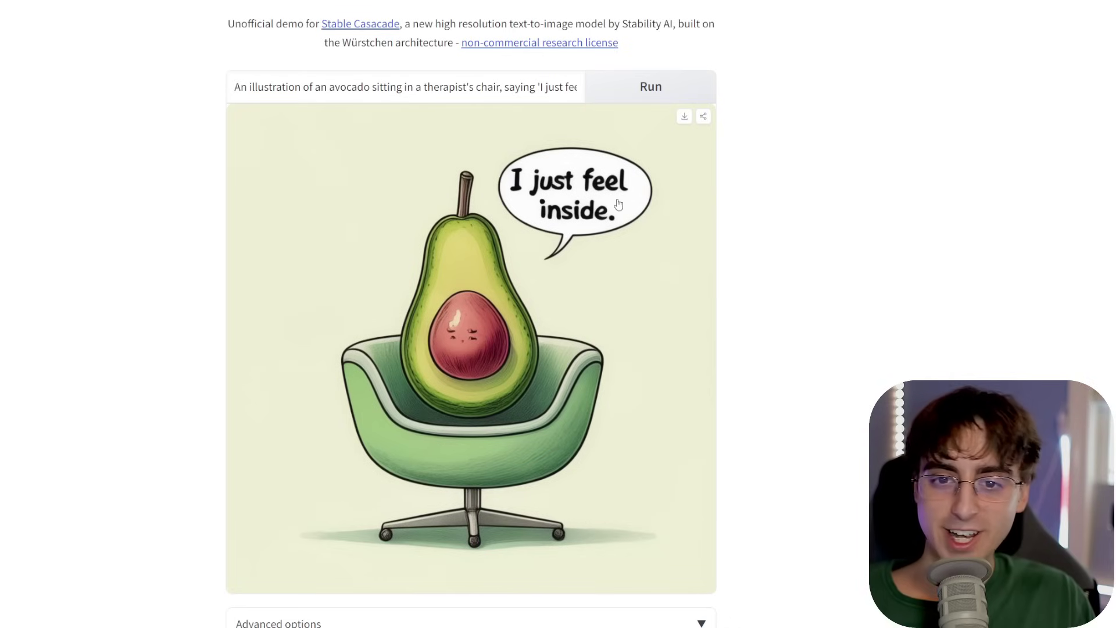
# Step: Set the prior guidance scale to 7.6 and the number of images to 2, and regenerate the avocado therapist illustration
pyautogui.scroll(-9, 511, 436)
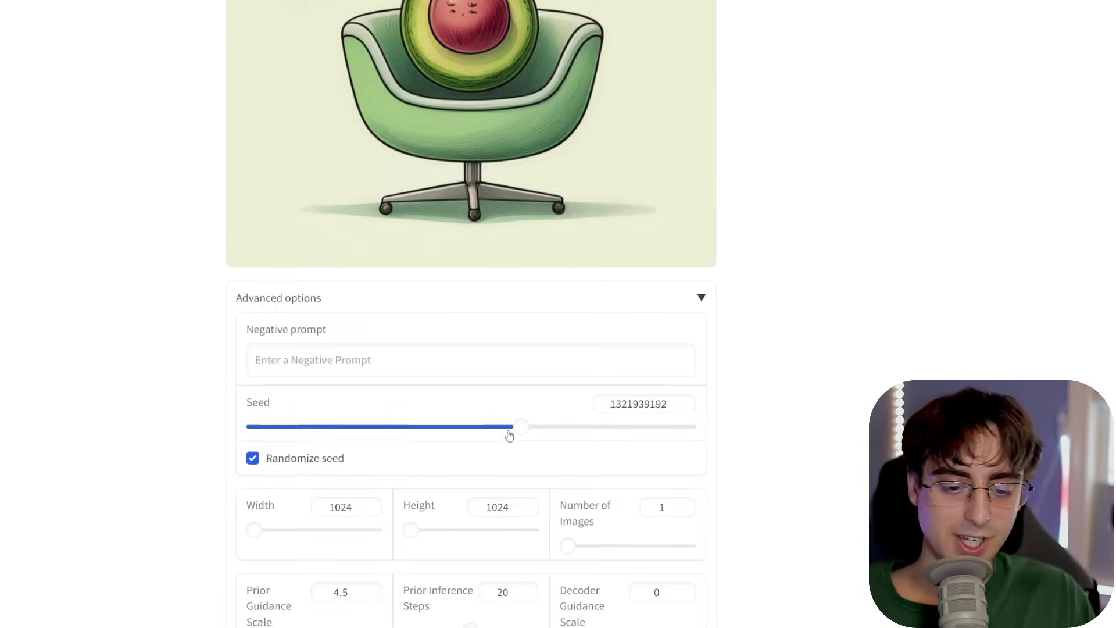
pyautogui.moveTo(307, 435); pyautogui.dragTo(302, 431)
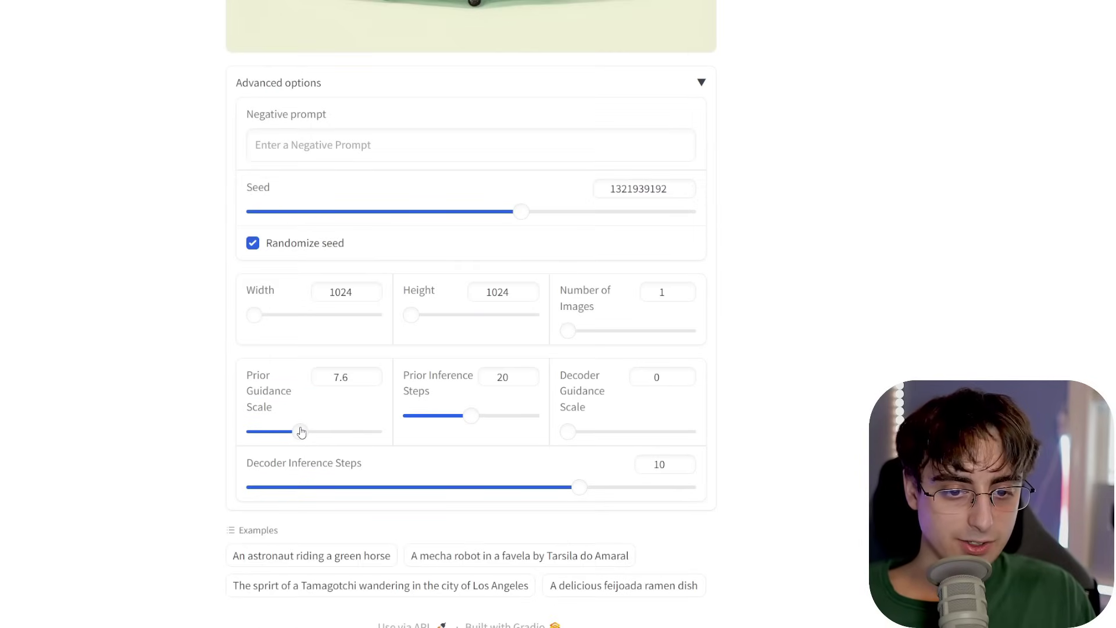
pyautogui.click(673, 331)
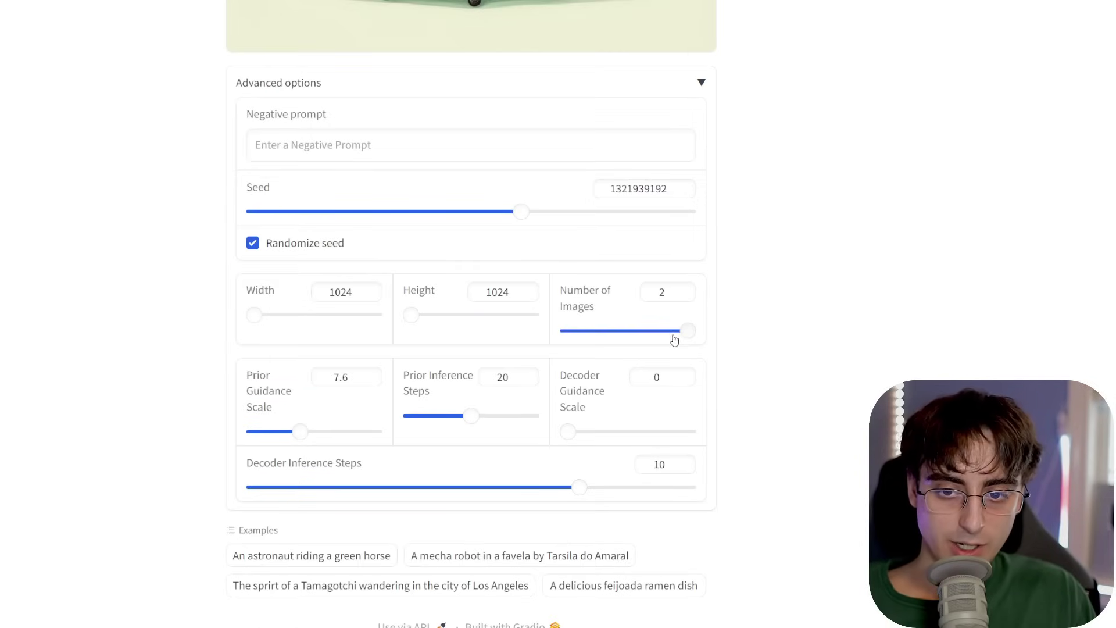
pyautogui.scroll(9, 751, 234)
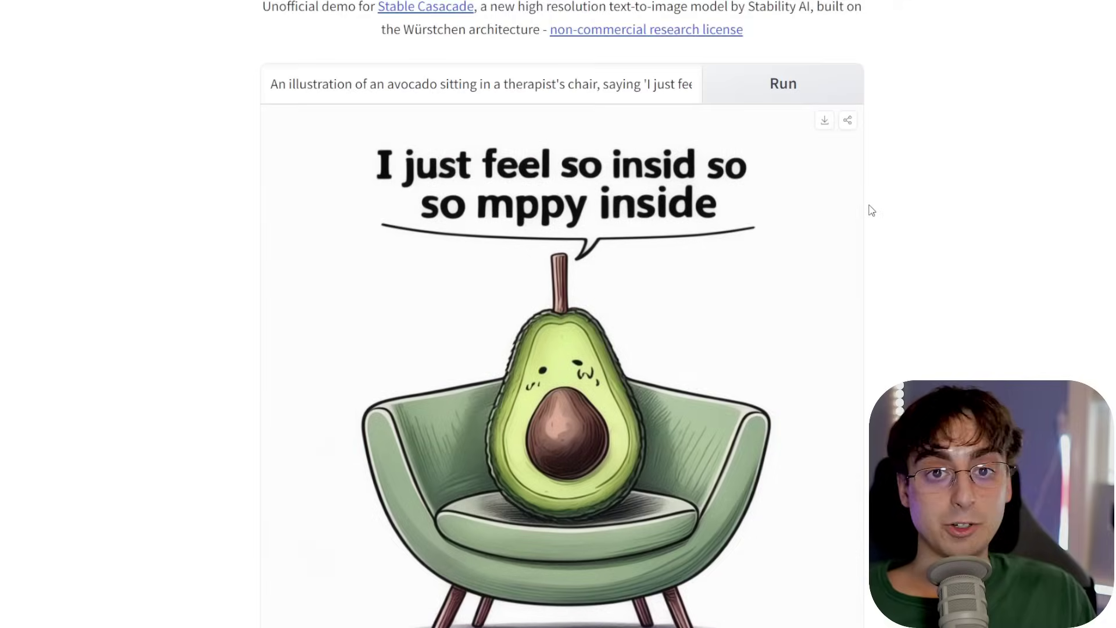
# Step: Examine the newly generated avocado illustration, including its speech text and facial details
pyautogui.scroll(-2, 870, 211)
pyautogui.scroll(2, 870, 211)
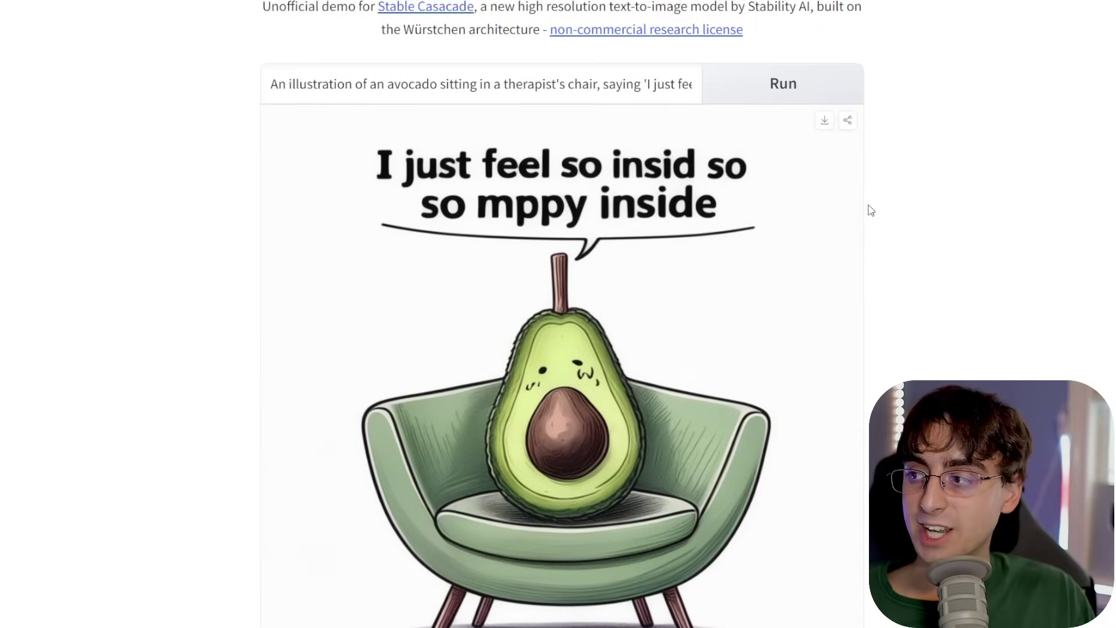
pyautogui.scroll(-3, 868, 210)
pyautogui.scroll(2, 867, 211)
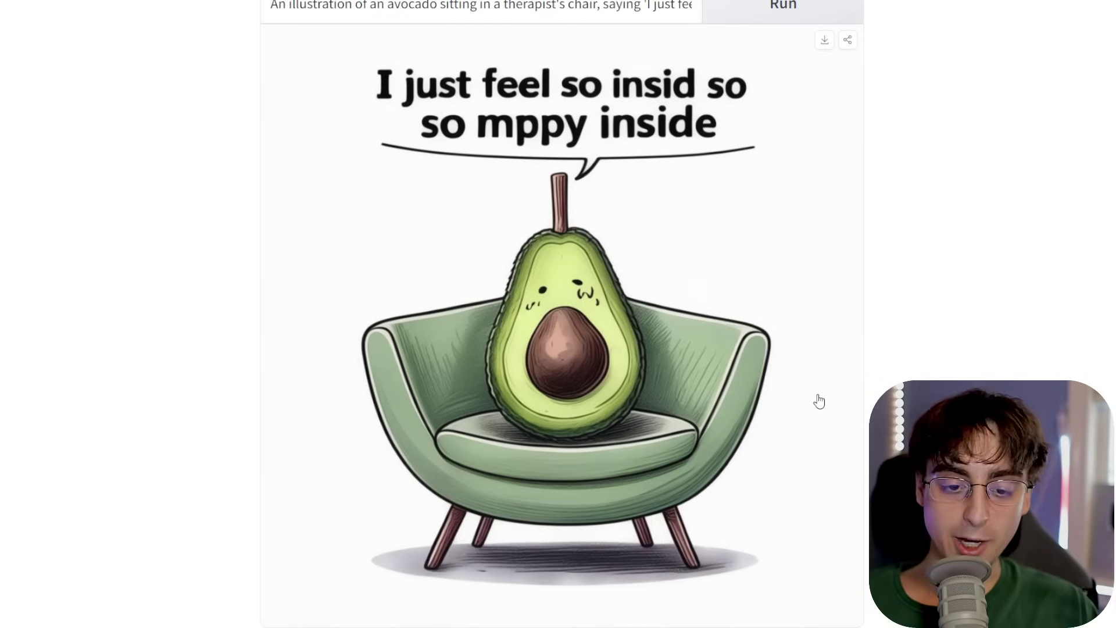
pyautogui.scroll(-8, 872, 281)
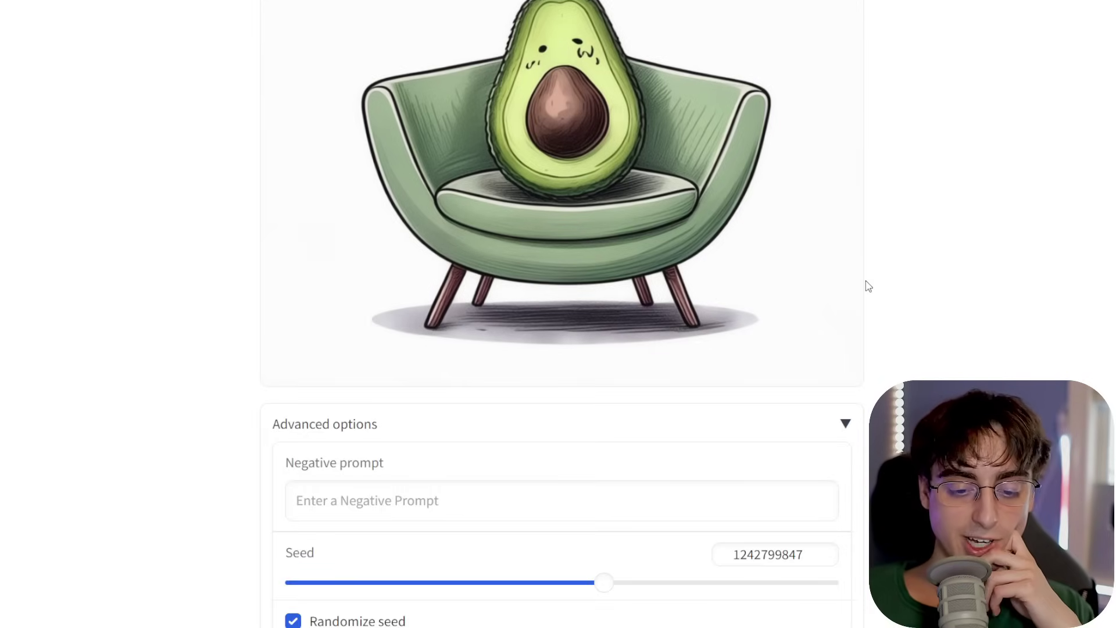
pyautogui.scroll(-3, 872, 274)
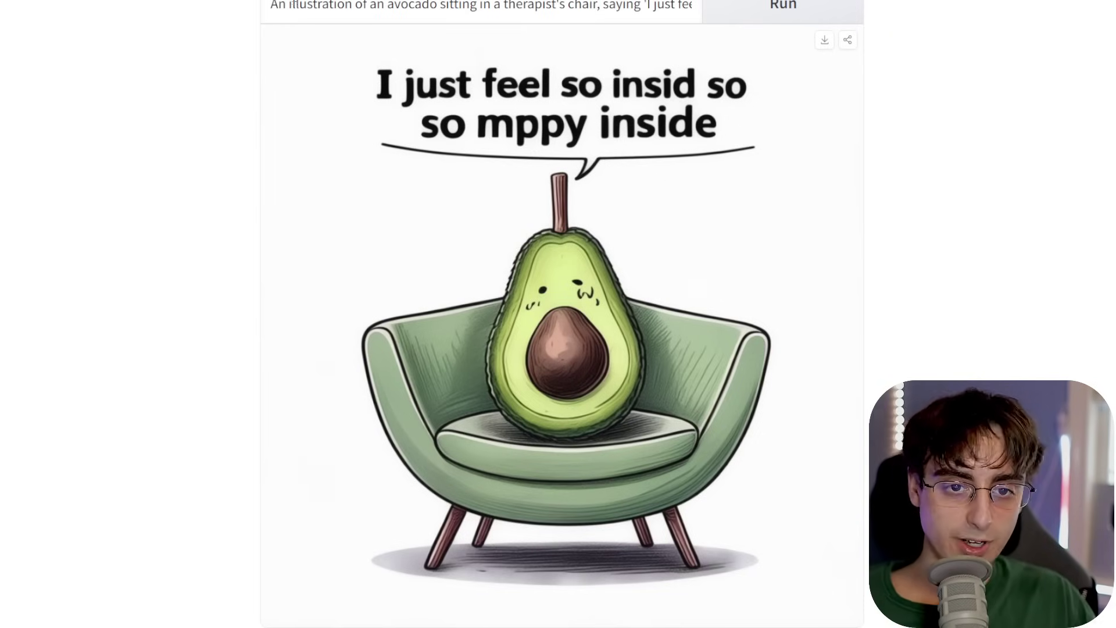
# Step: Enter the prompt "photograph portrait of a tabby cat dressed up as mario from super mario bros"
pyautogui.hotkey('ctrl', 'a')
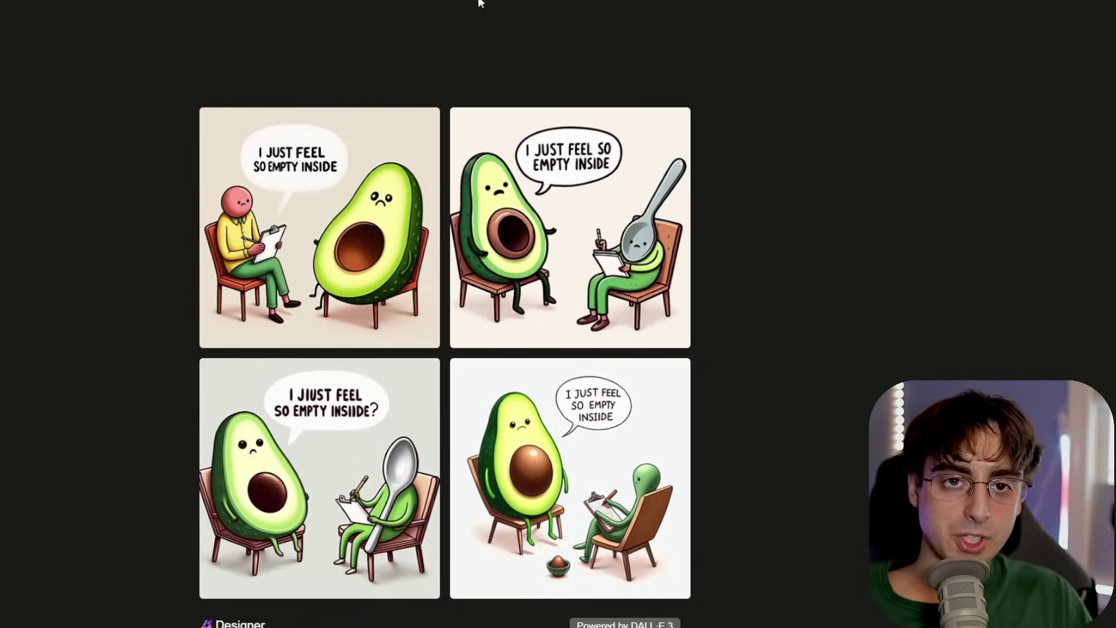
pyautogui.write('graph')
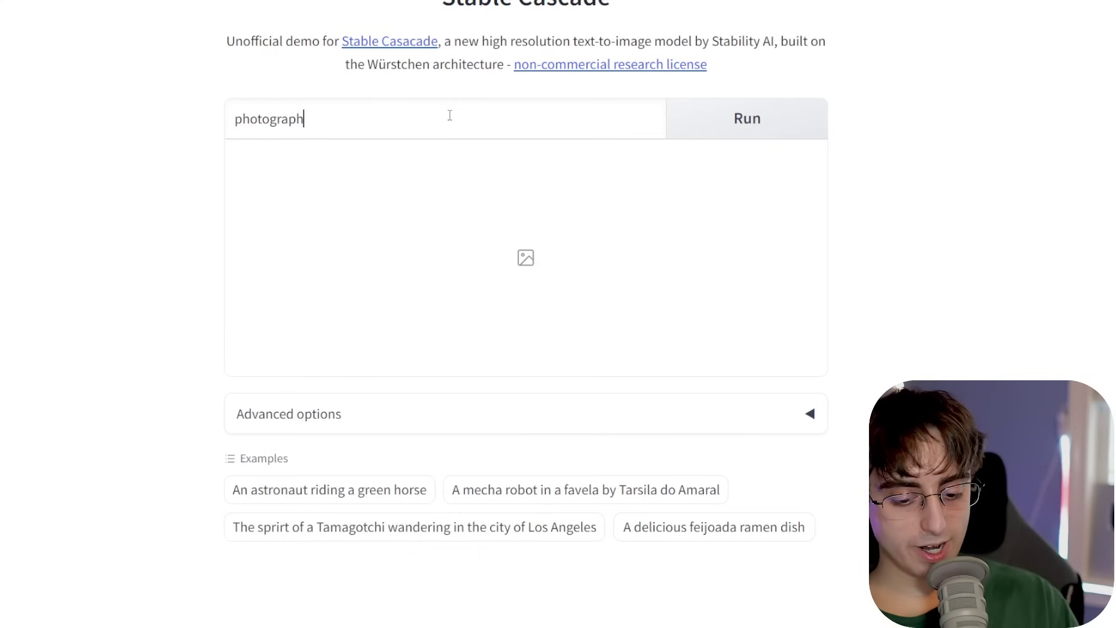
pyautogui.write(' portrait of a t')
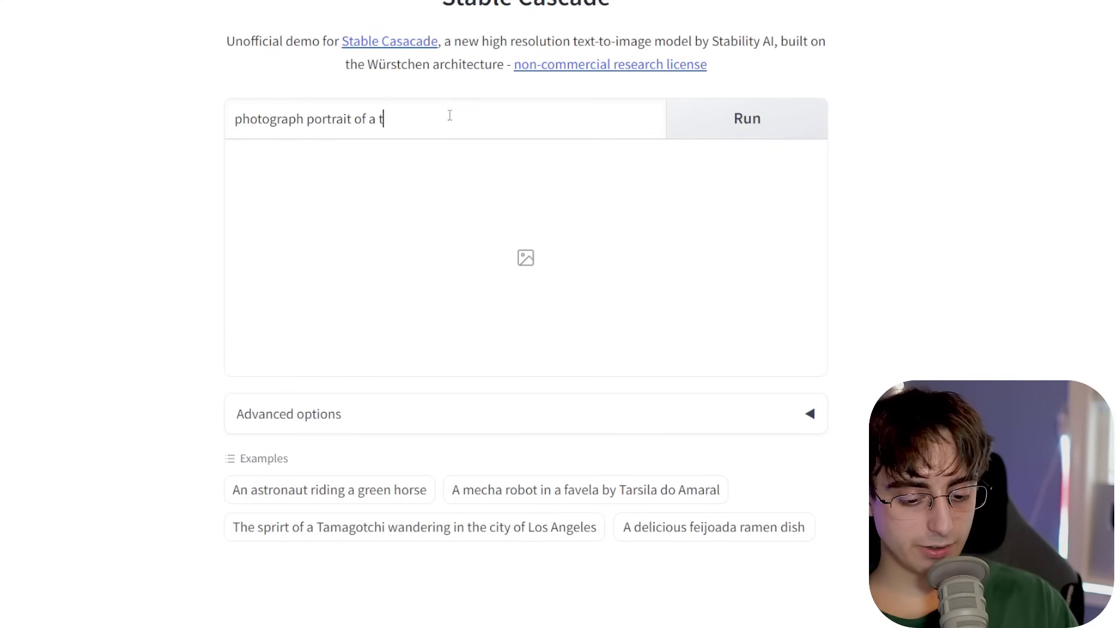
pyautogui.write('abby cat dre')
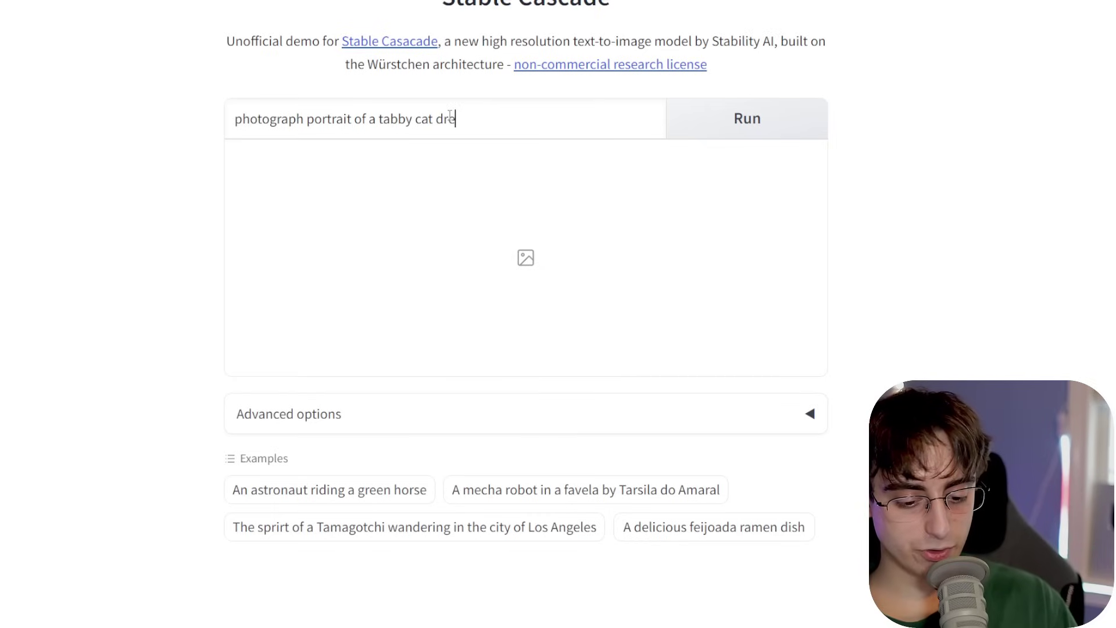
pyautogui.write('ssed up as ')
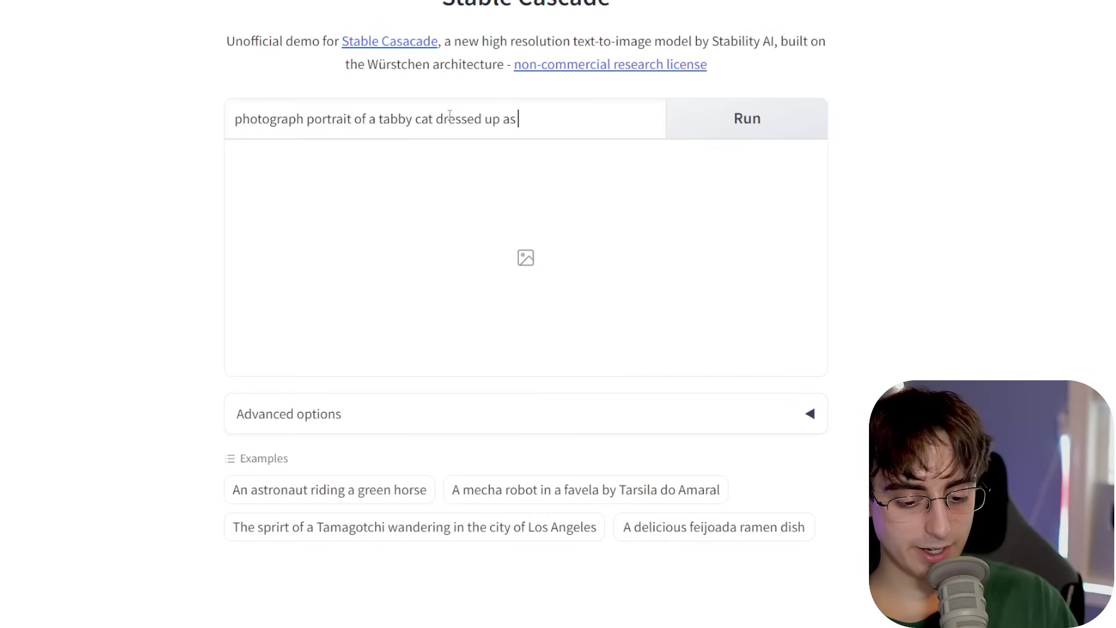
pyautogui.write('mario from s')
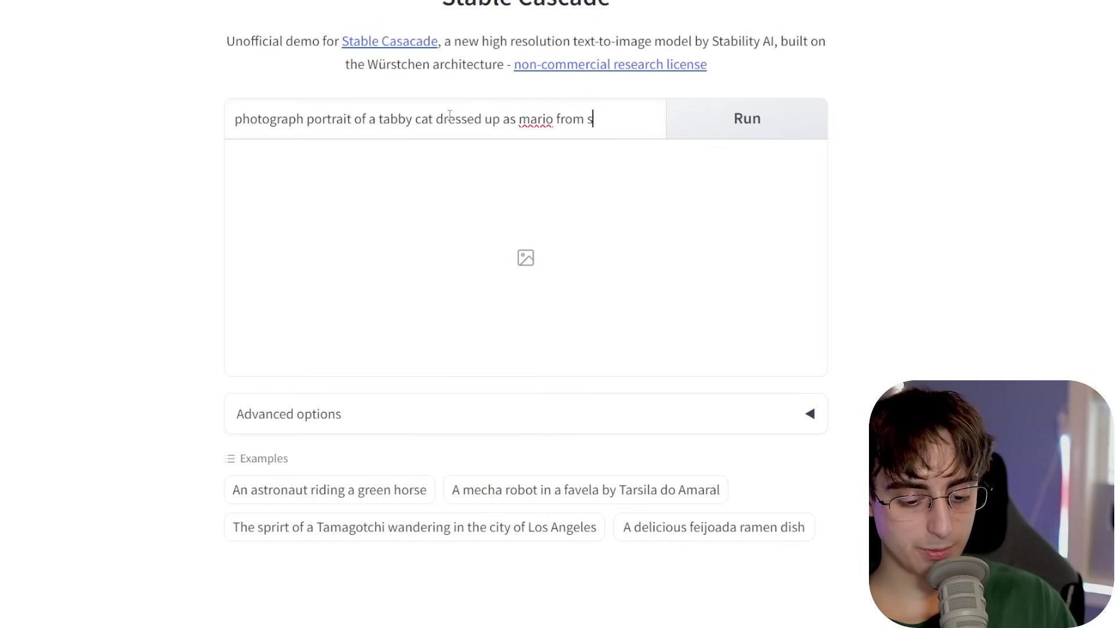
pyautogui.write('uper mario bros')
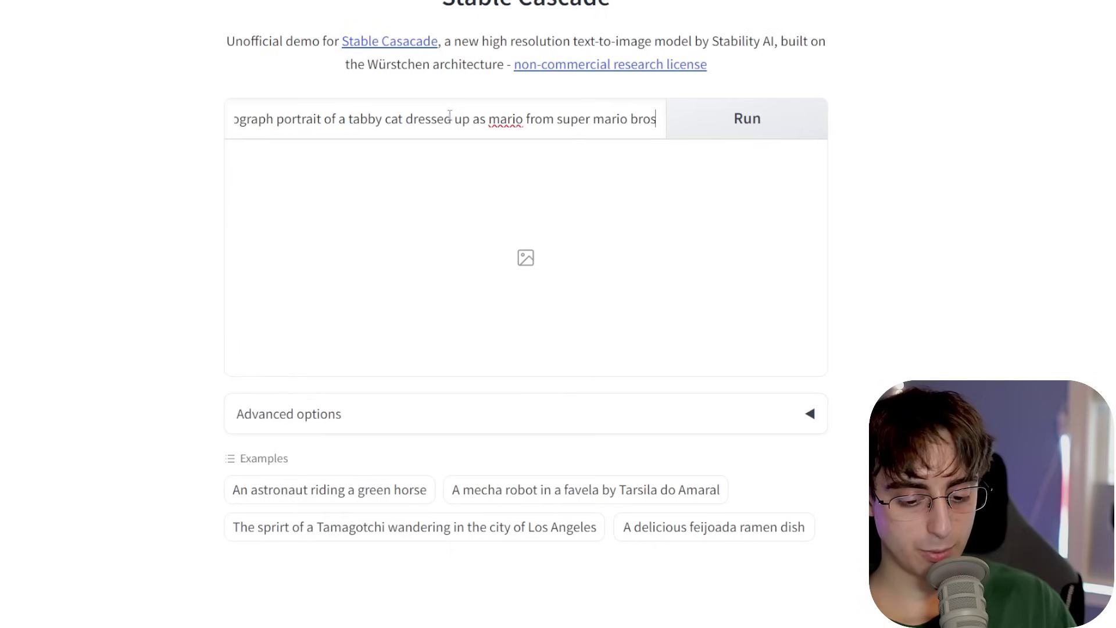
# Step: Append ", he has a fake mustache, and is trick or treating in the fall, the moon can be seen behind him" and generate the image
pyautogui.write(', he has a fa')
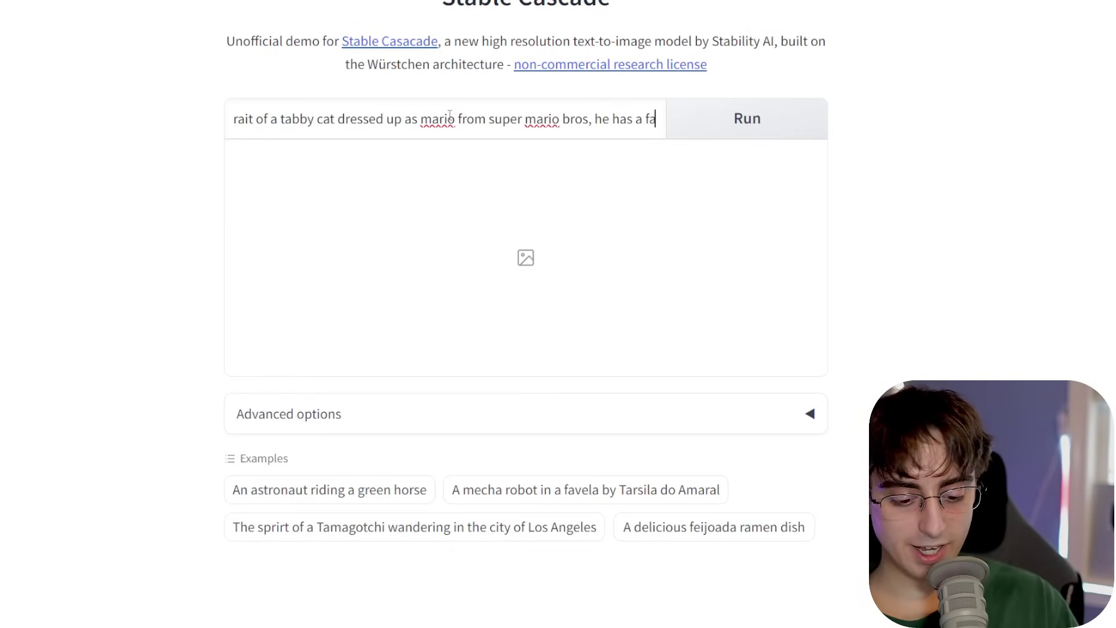
pyautogui.write('ke mustache, and i')
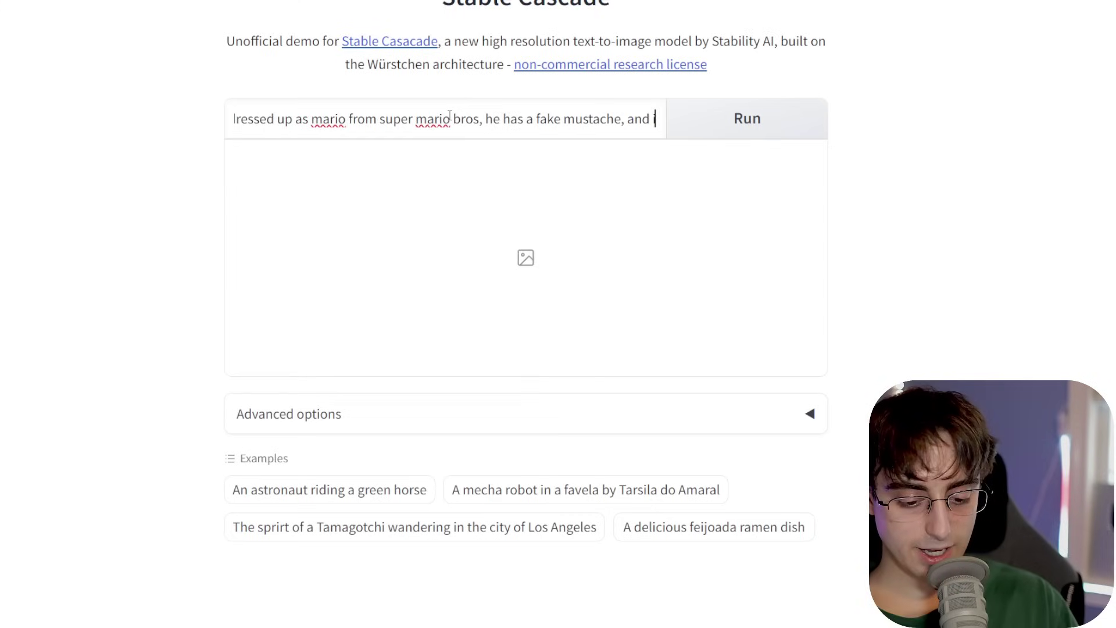
pyautogui.write('s trick or t')
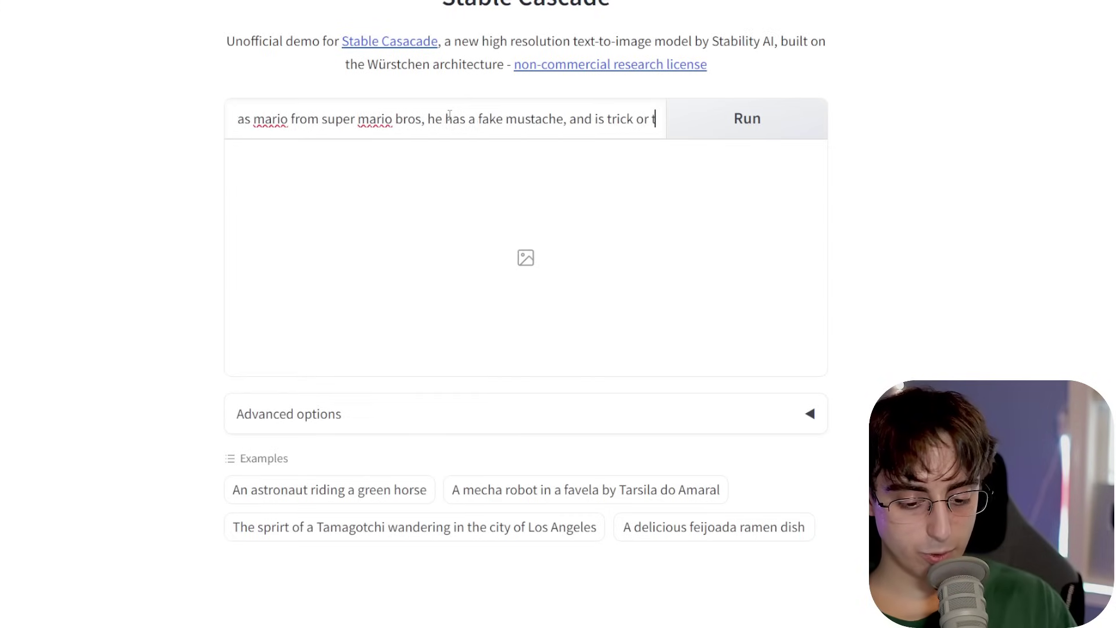
pyautogui.write('reating in the')
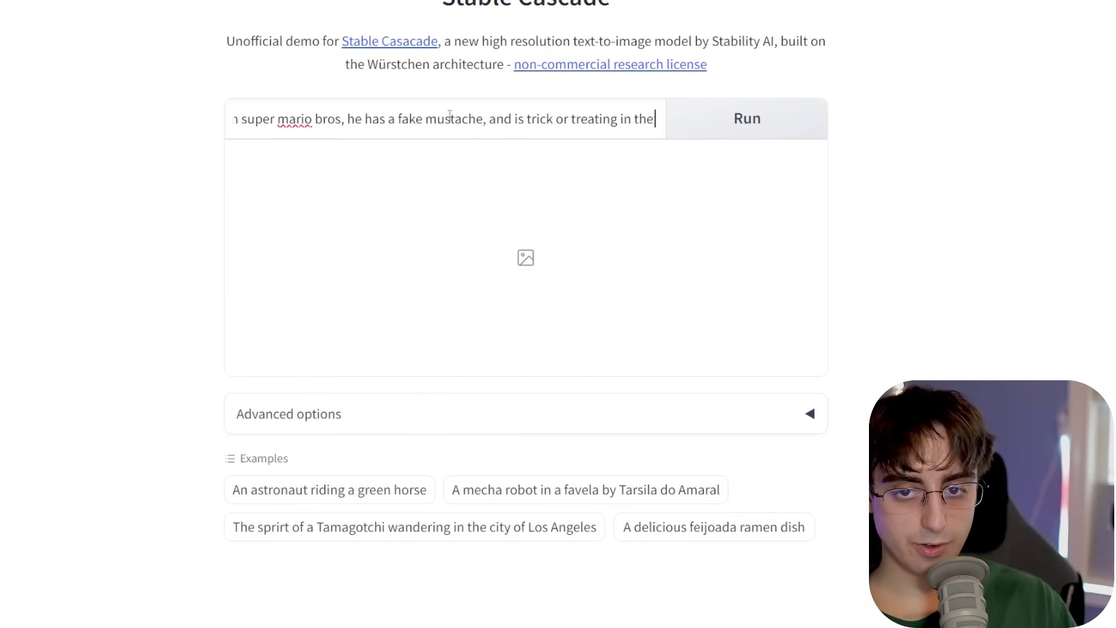
pyautogui.write(' fall, the moon c')
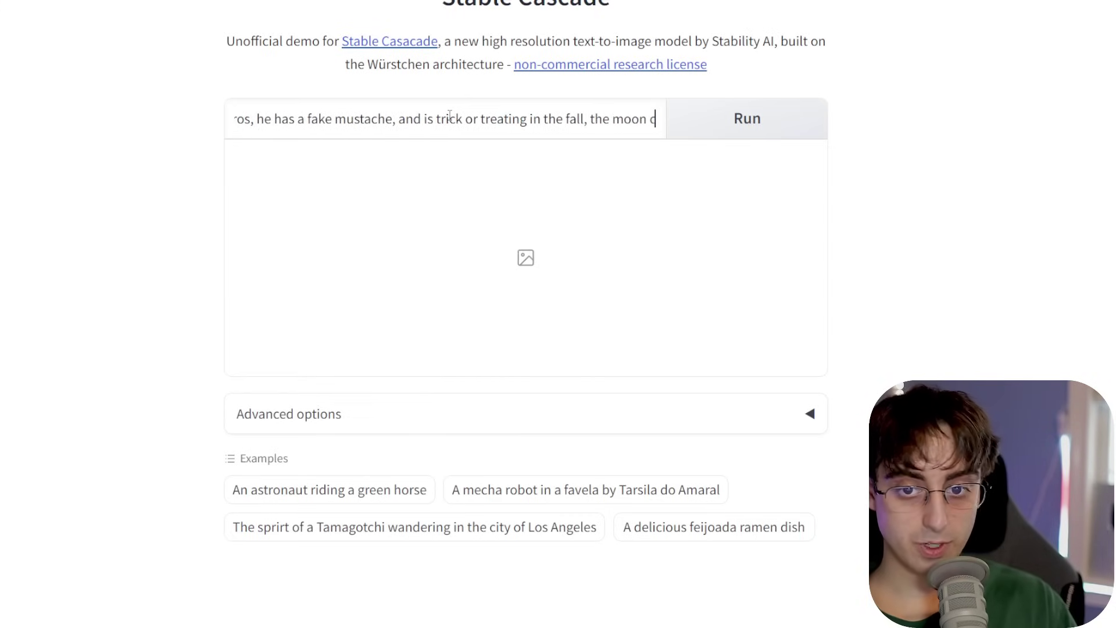
pyautogui.write('an be seen behind')
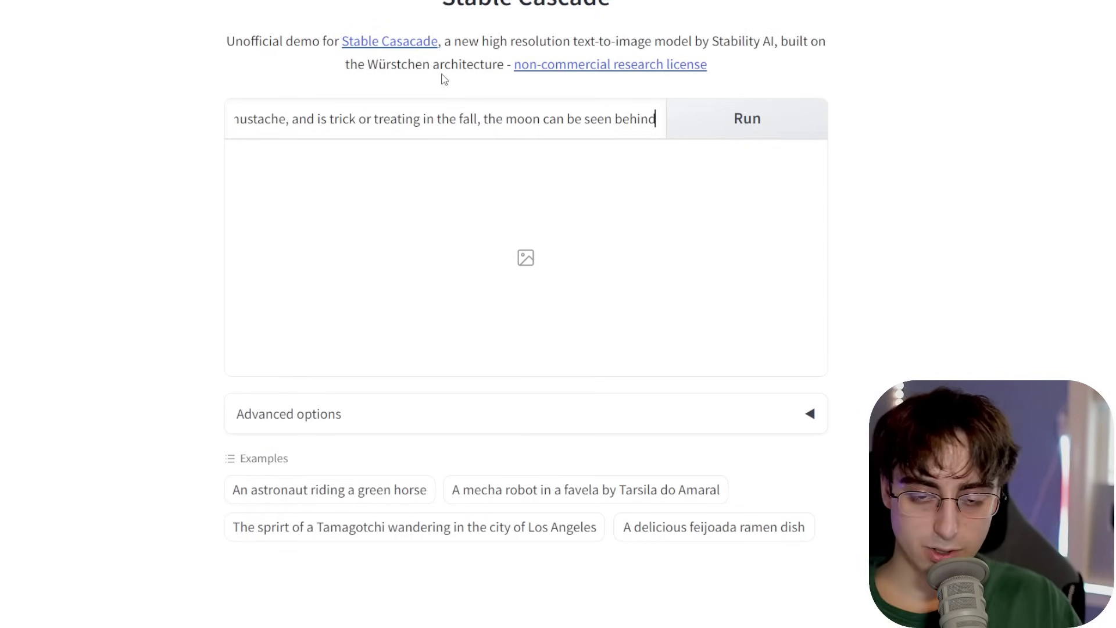
pyautogui.write(' hi')
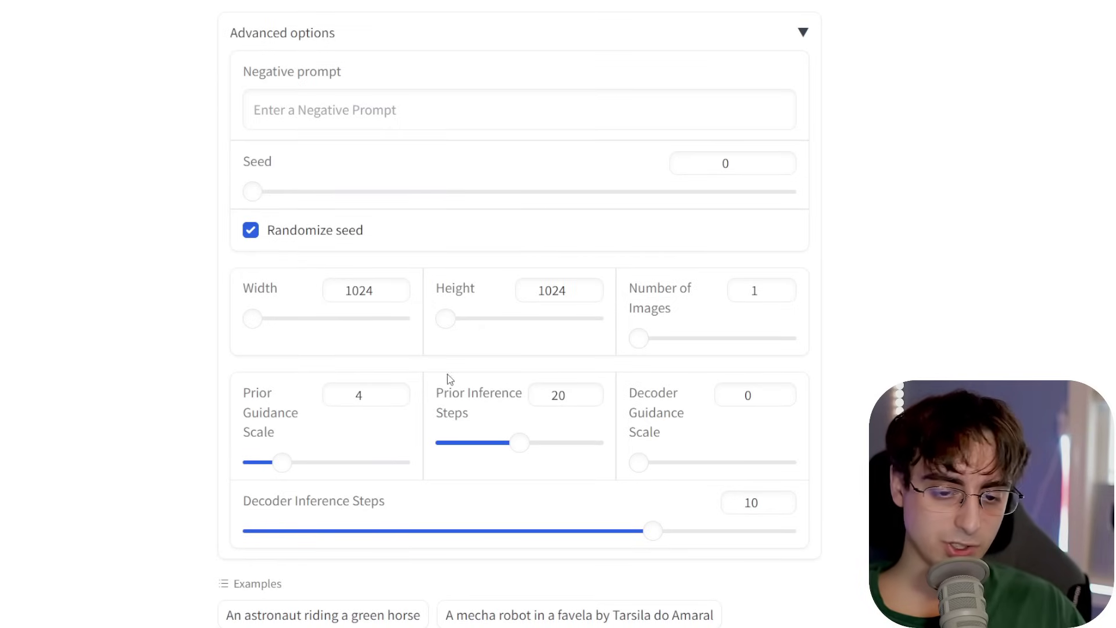
pyautogui.scroll(7, 281, 471)
pyautogui.click(723, 124)
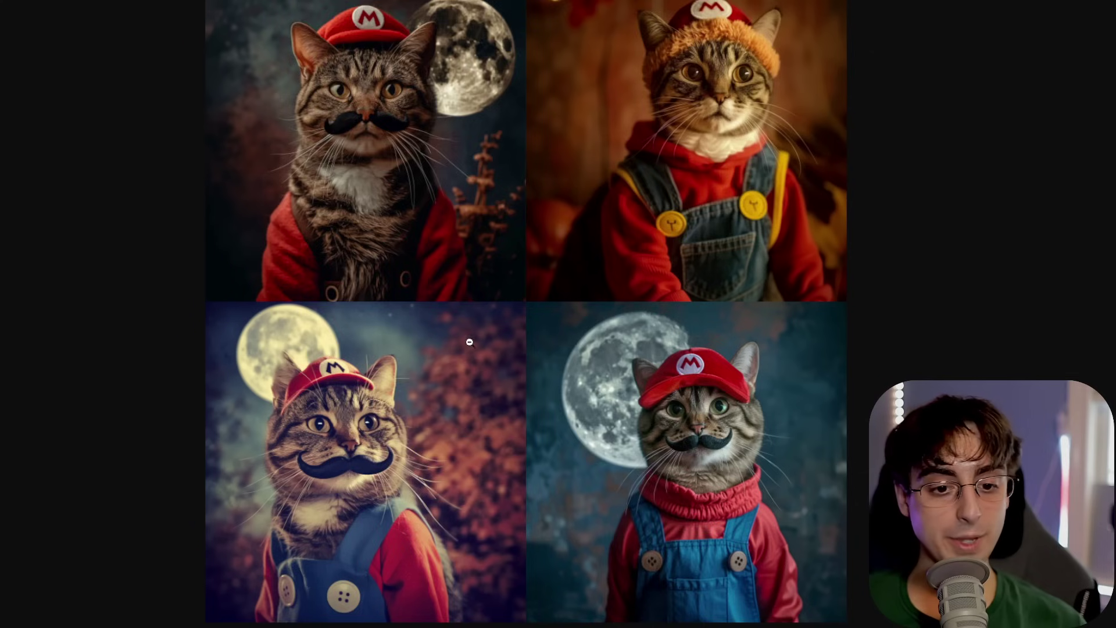
# Step: Inspect the four-image comparison grid of Mario-dressed tabby cats at enlarged size, and return to the overview
pyautogui.click(472, 339)
pyautogui.scroll(6, 782, 362)
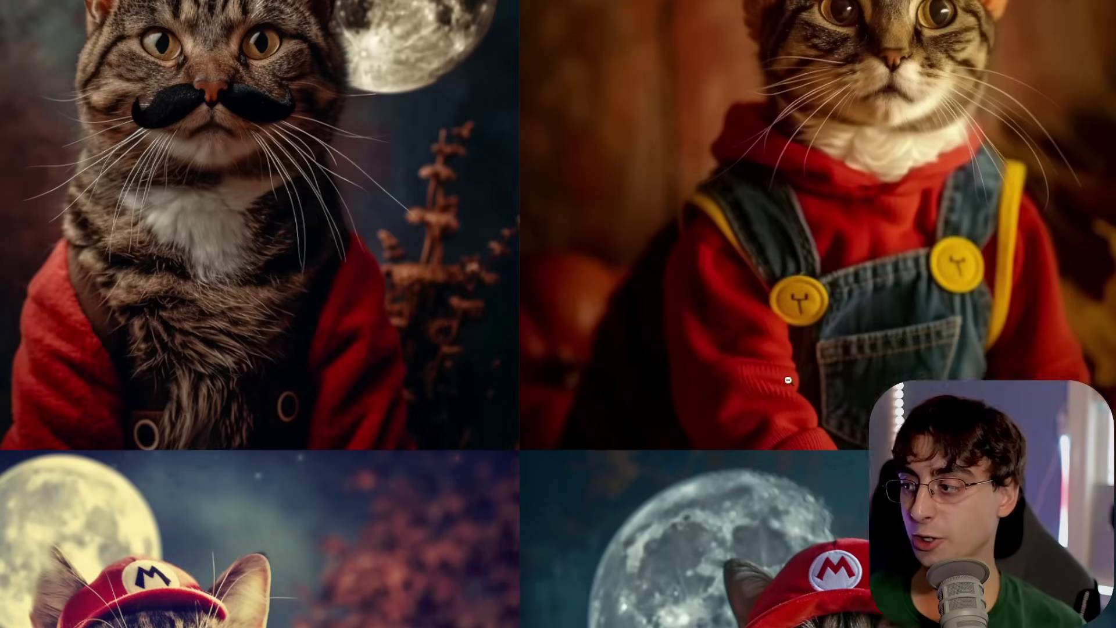
pyautogui.click(783, 363)
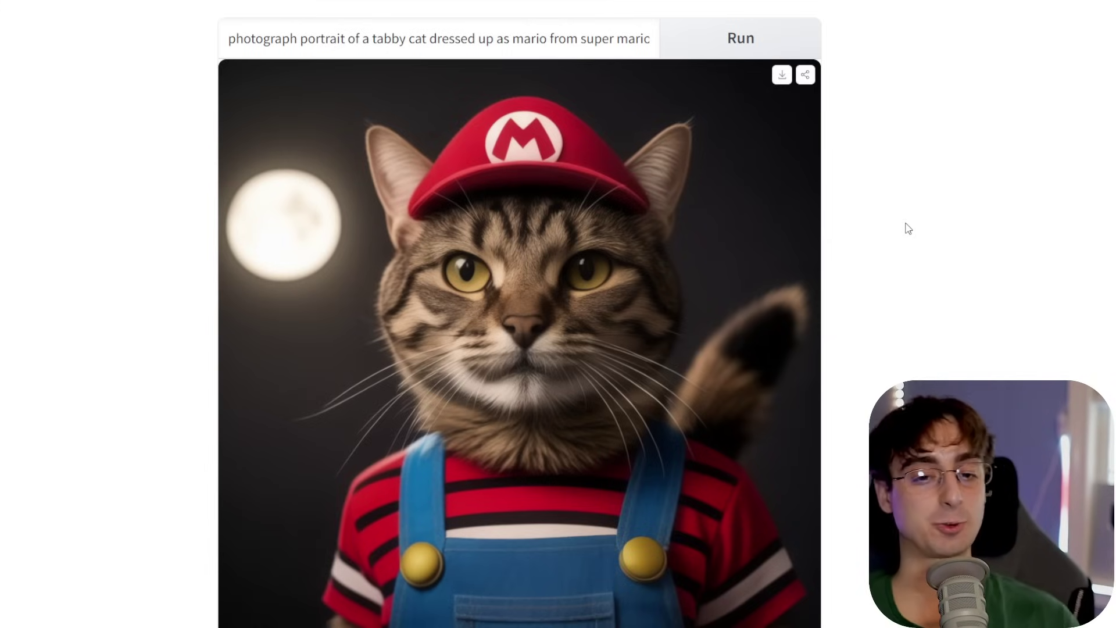
# Step: Replace the prompt with the "scene from breaking bad" text about walter white eating a big mac in a yellow hazmat suit, and generate the image
pyautogui.hotkey('ctrl', 'a')
pyautogui.press('BackSpace')
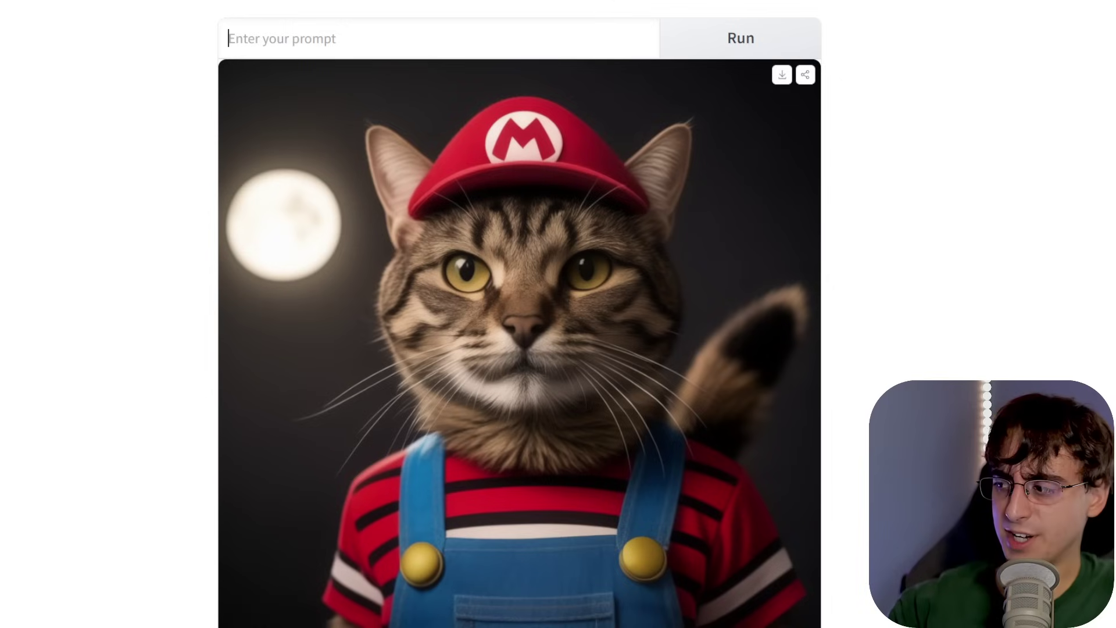
pyautogui.hotkey('ctrl', 'v')
pyautogui.moveTo(379, 40); pyautogui.dragTo(599, 39)
pyautogui.click(470, 38)
pyautogui.click(336, 39)
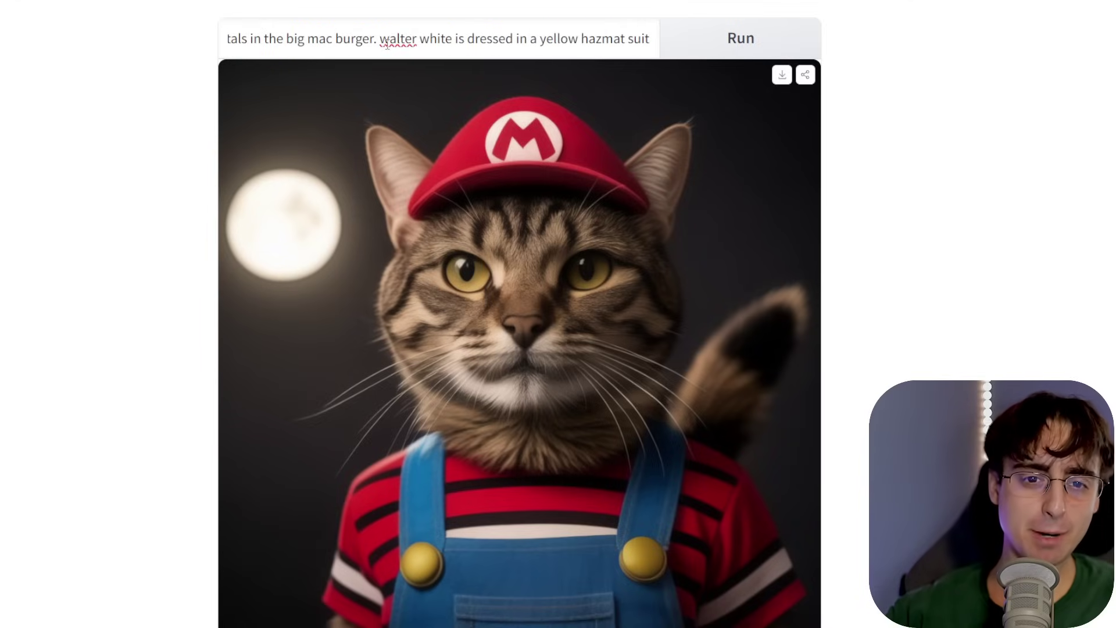
pyautogui.moveTo(379, 40); pyautogui.dragTo(651, 32)
pyautogui.click(651, 32)
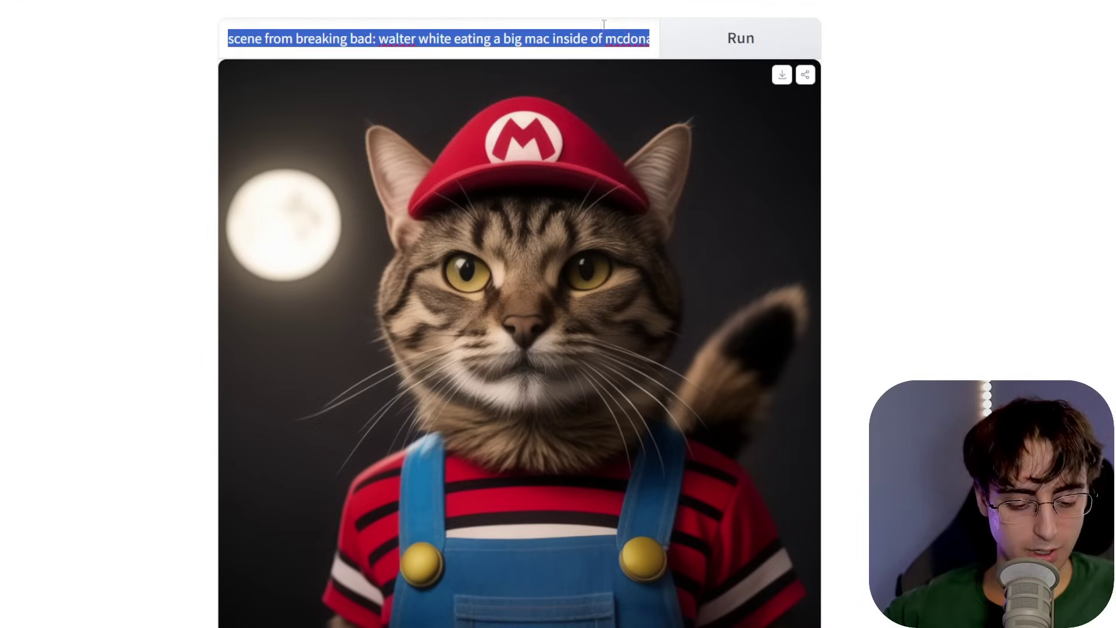
pyautogui.click(741, 39)
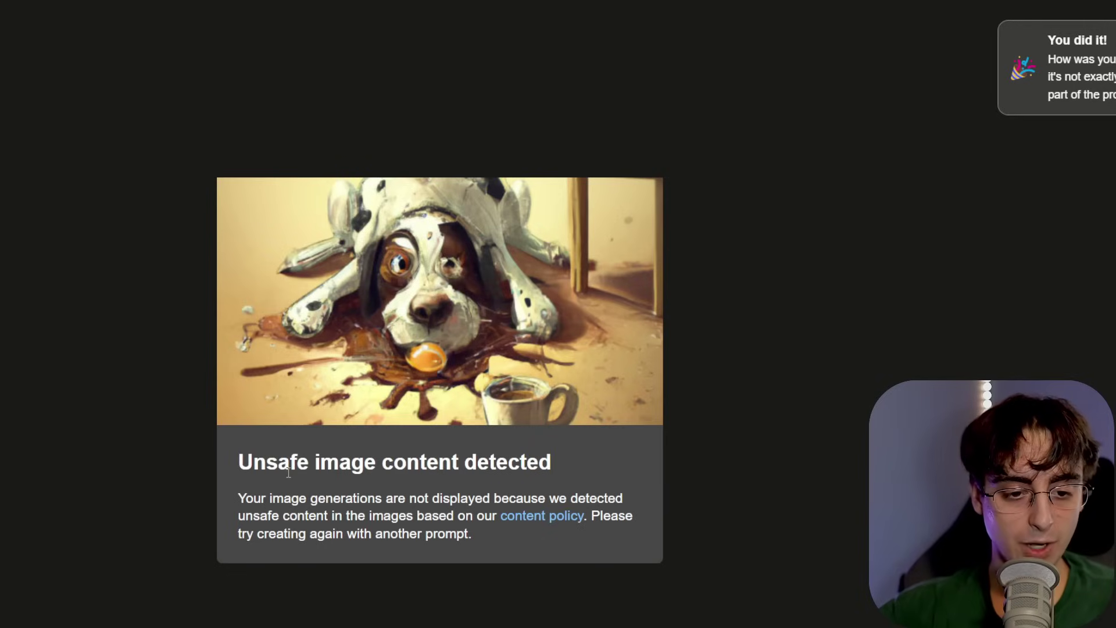
# Step: Review the other generators' output for the Breaking Bad prompt, including the content notice and the enlarged four-image burger grid
pyautogui.moveTo(227, 473); pyautogui.dragTo(672, 464)
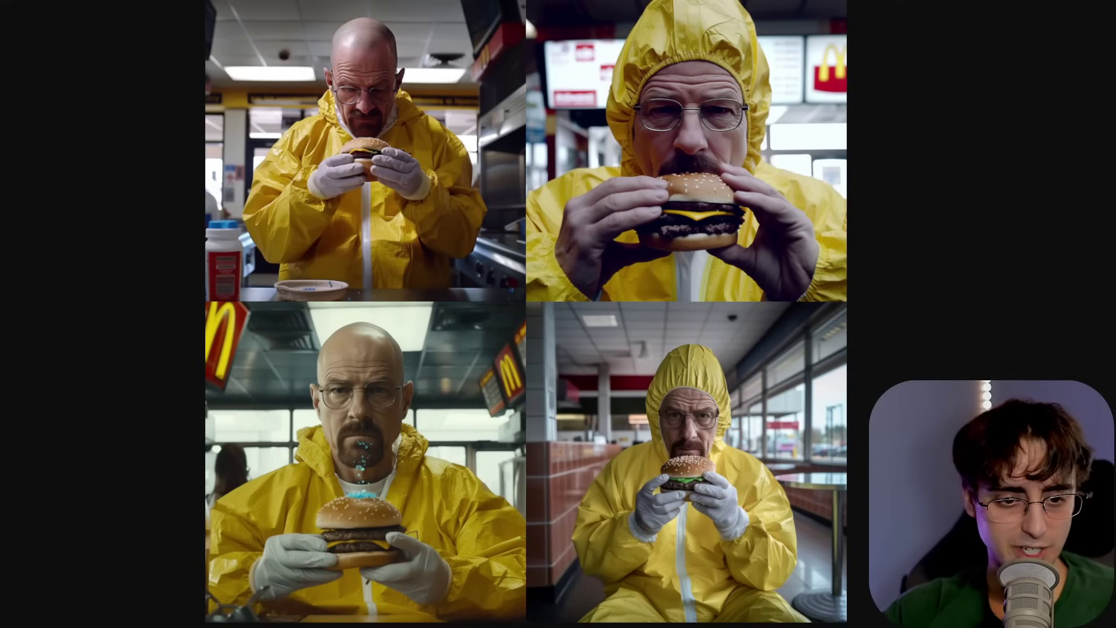
pyautogui.click(595, 161)
pyautogui.scroll(-5, 550, 195)
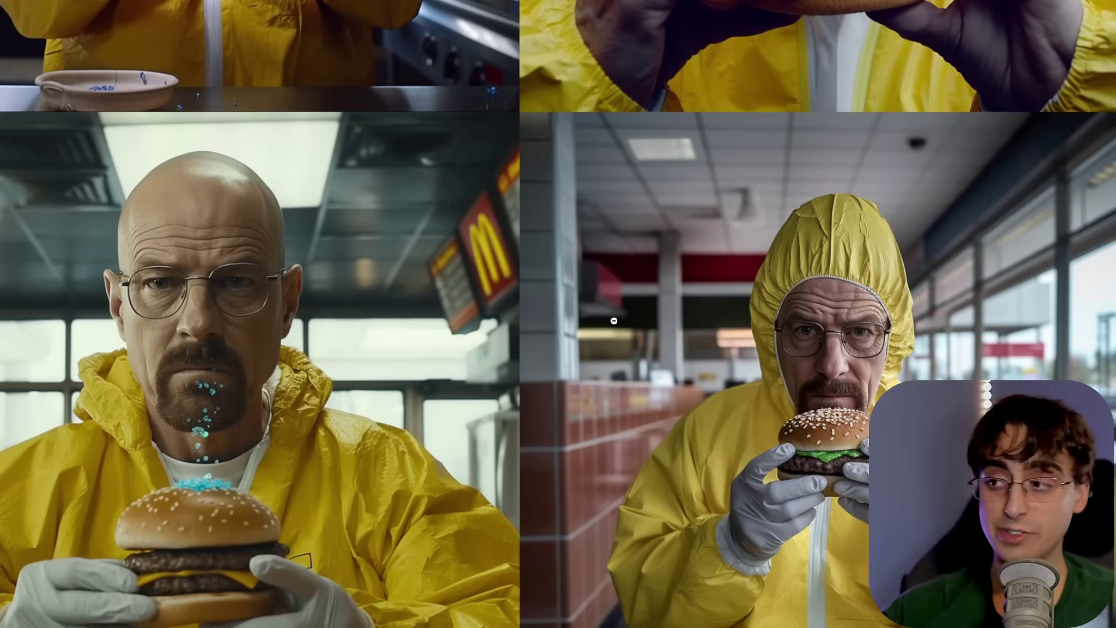
pyautogui.scroll(5, 614, 321)
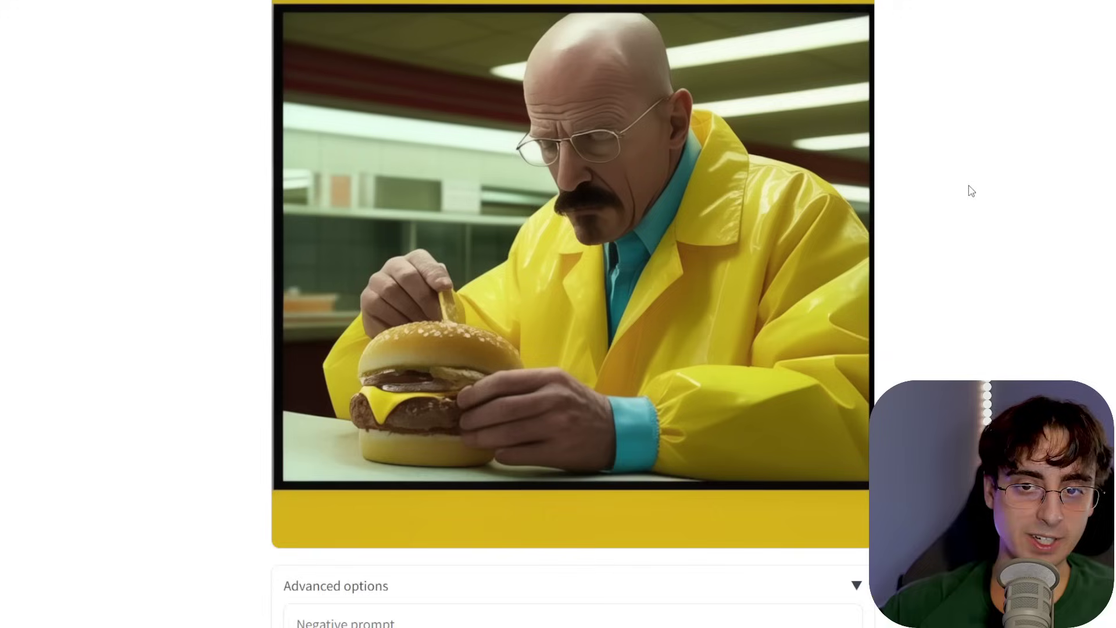
# Step: Inspect Stable Cascade's generated Breaking Bad burger scene from the framing down to the hands and burger
pyautogui.scroll(1, 969, 187)
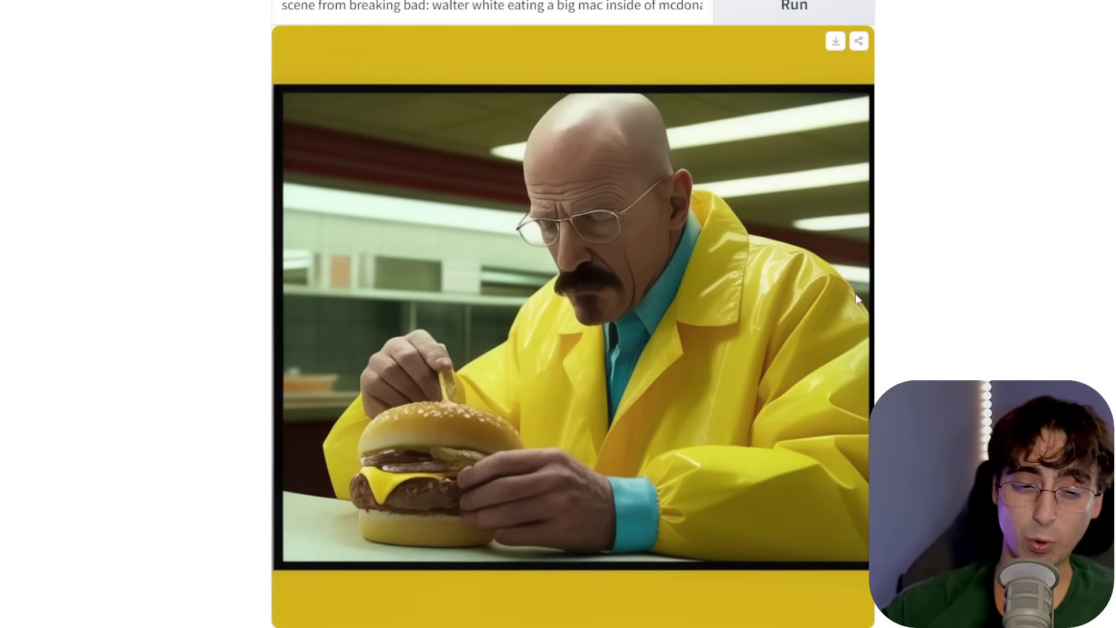
pyautogui.scroll(-4, 613, 341)
pyautogui.scroll(5, 490, 239)
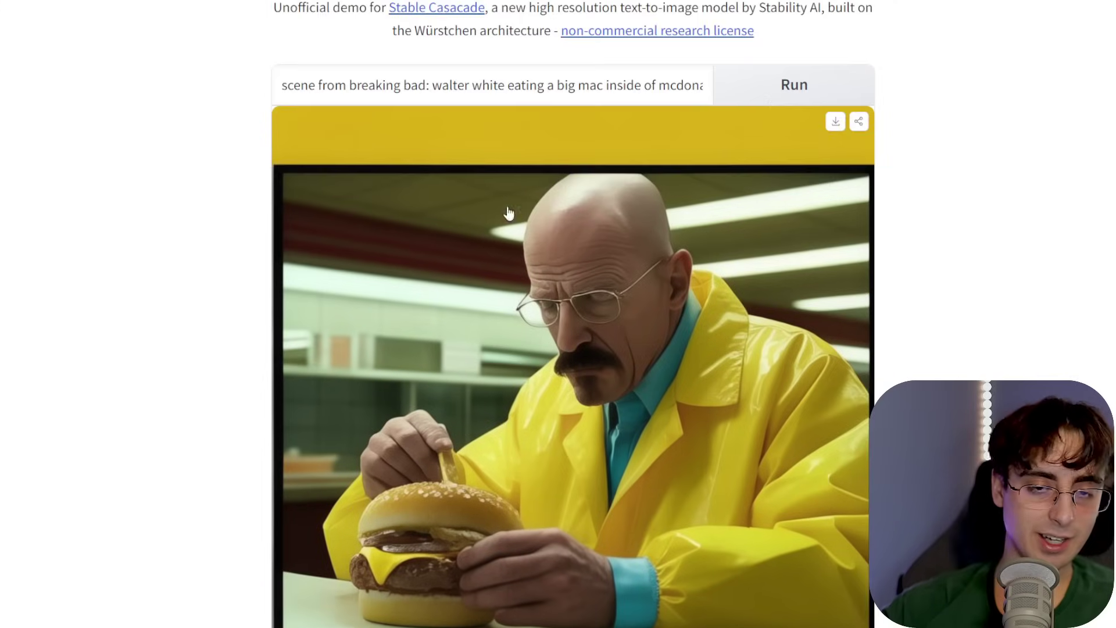
pyautogui.scroll(-4, 643, 369)
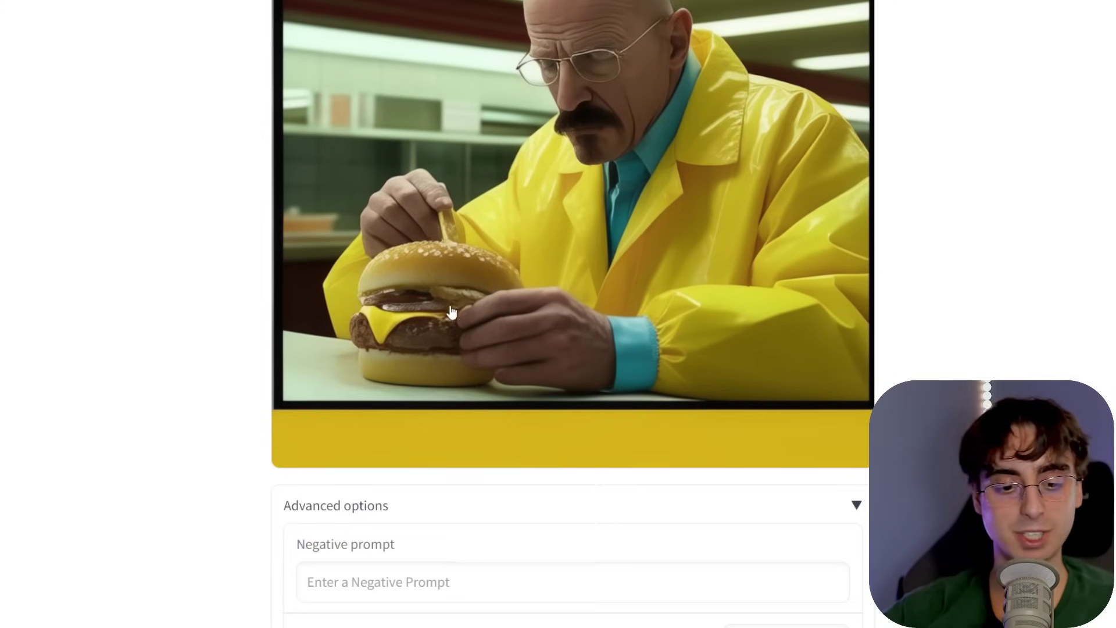
# Step: Look over the demo's advanced generation options beneath the Breaking Bad burger image, and return to the image
pyautogui.scroll(-3, 418, 357)
pyautogui.scroll(-4, 644, 429)
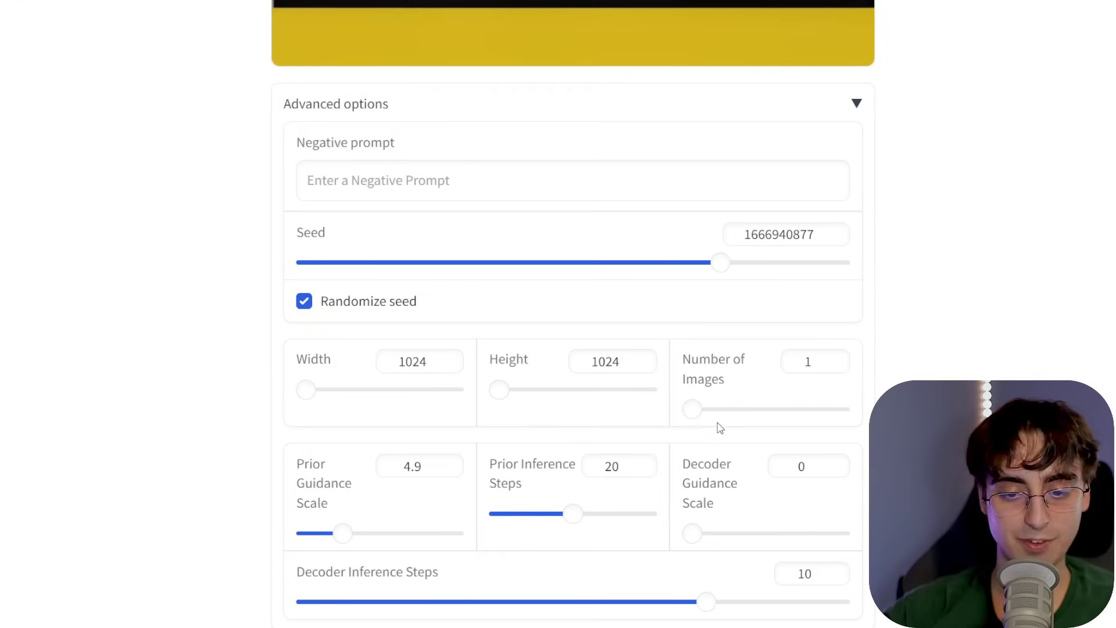
pyautogui.scroll(3, 860, 406)
pyautogui.scroll(8, 586, 107)
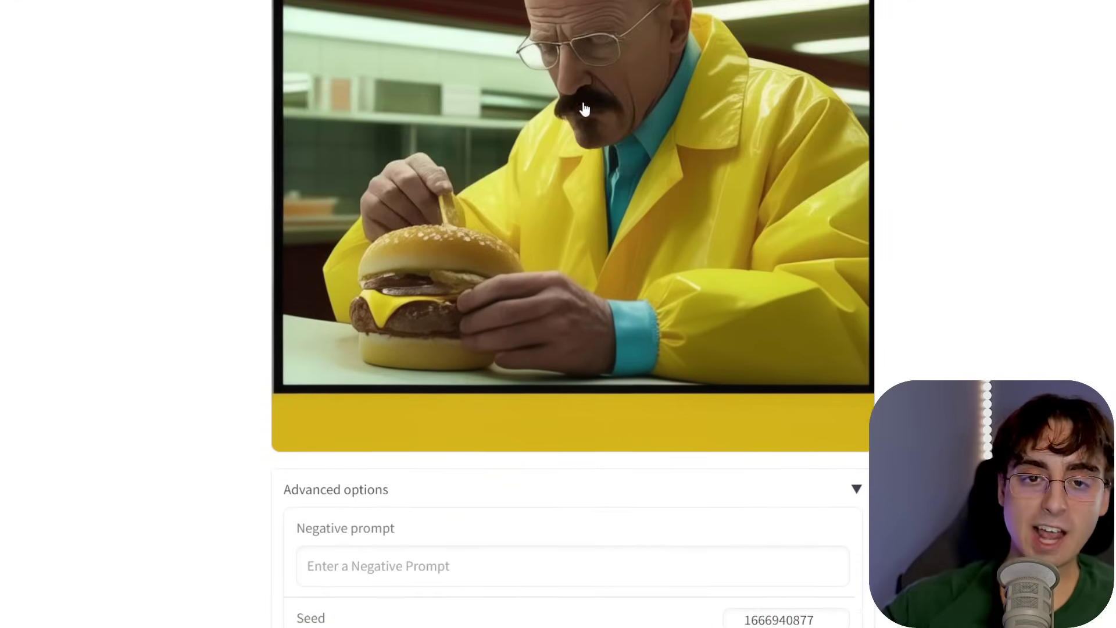
pyautogui.scroll(-1, 747, 127)
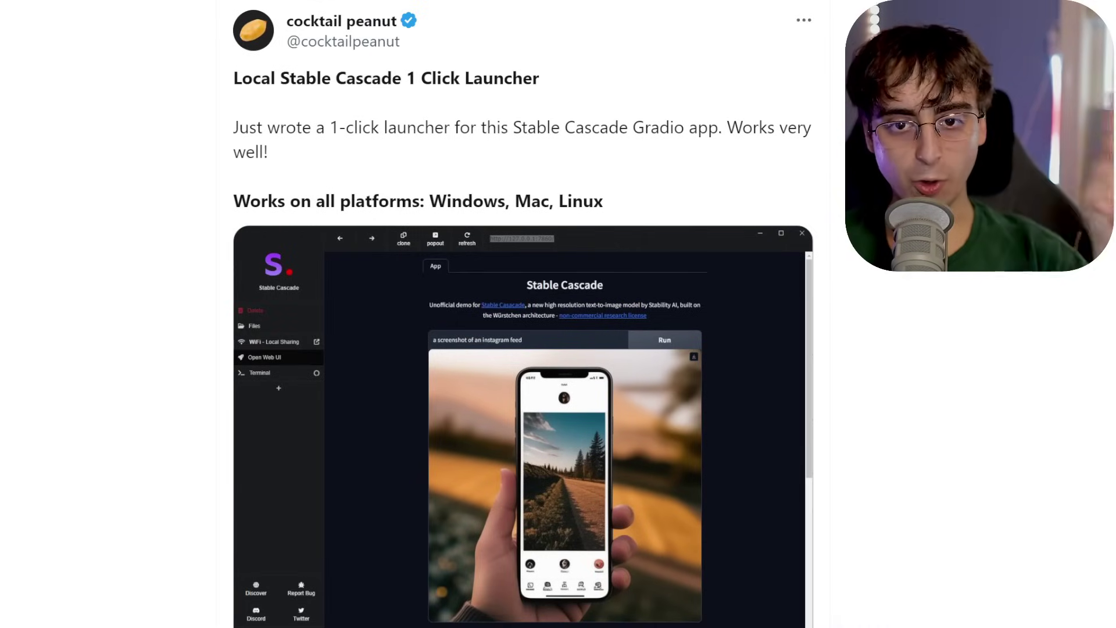
# Step: Read the "Local Stable Cascade 1 Click Launcher" post, its reply about pinokio.computer, and the Pinocchio sign text-rendering example
pyautogui.scroll(-7, 642, 172)
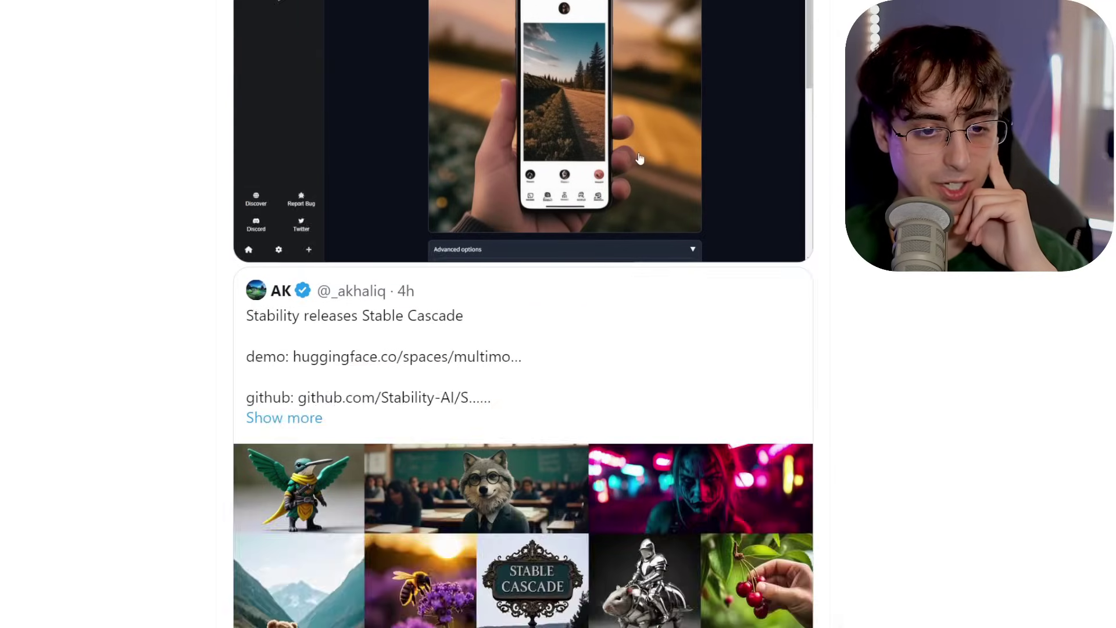
pyautogui.scroll(6, 579, 138)
pyautogui.scroll(1, 578, 137)
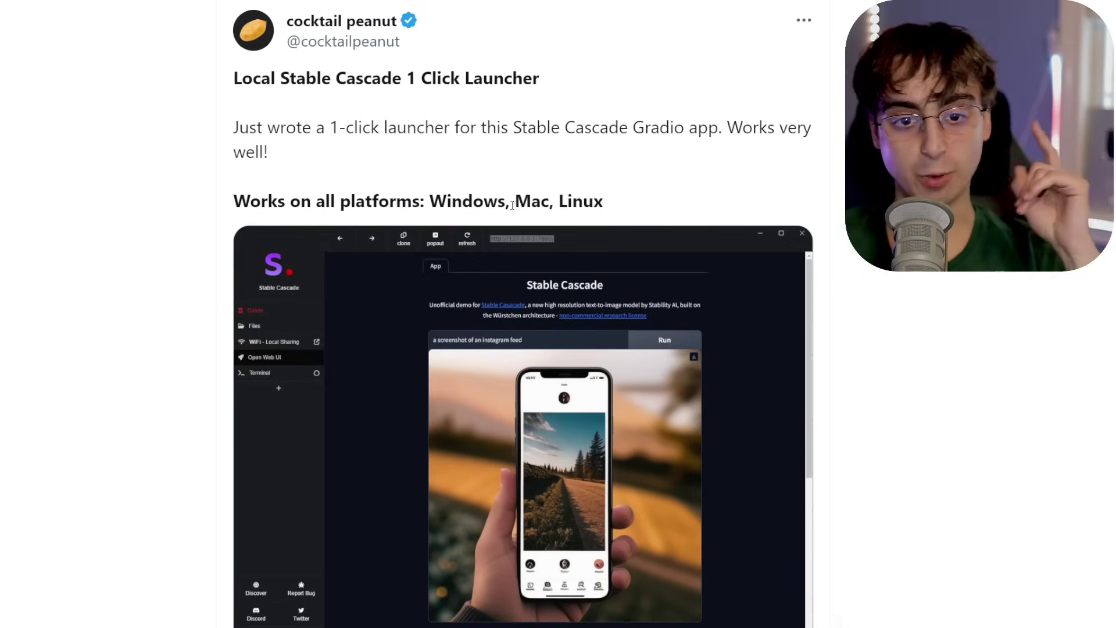
pyautogui.scroll(-2, 672, 232)
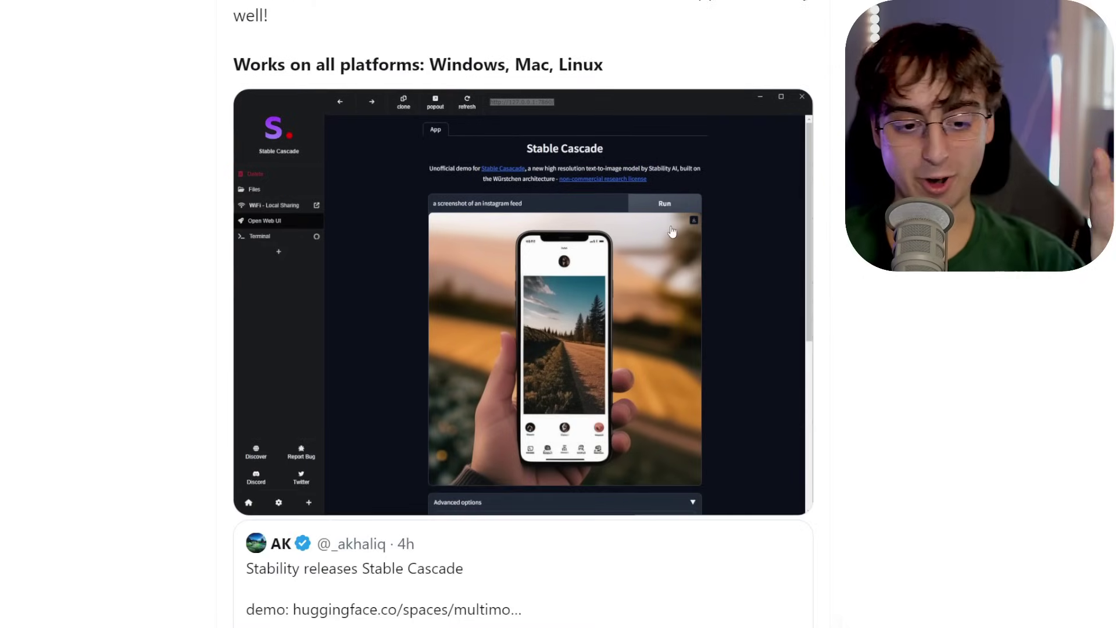
pyautogui.scroll(-10, 672, 232)
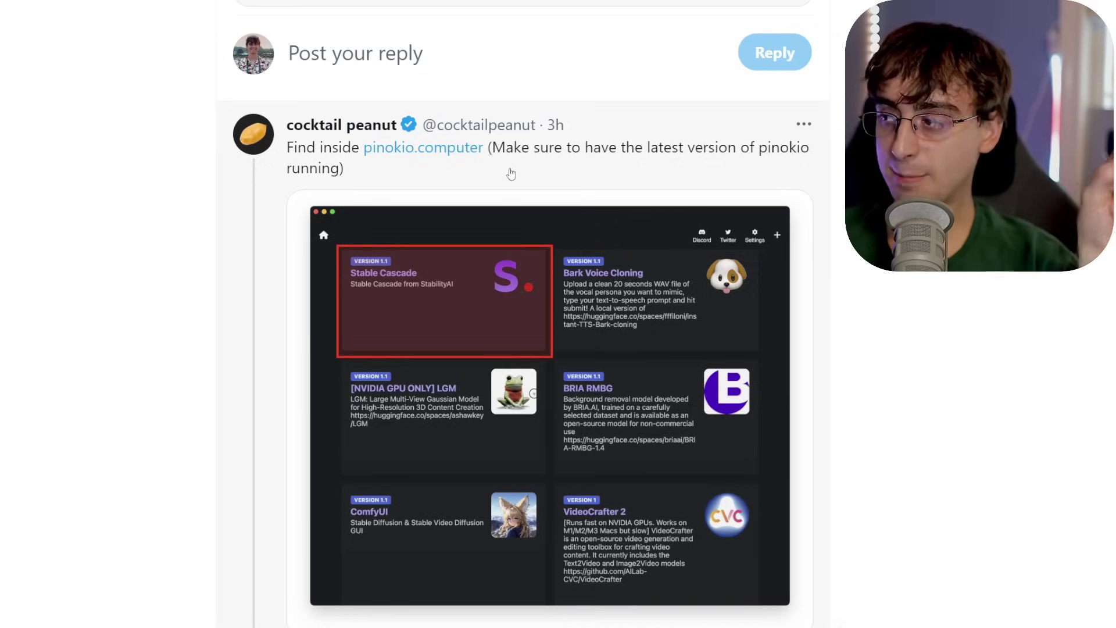
pyautogui.scroll(-10, 559, 241)
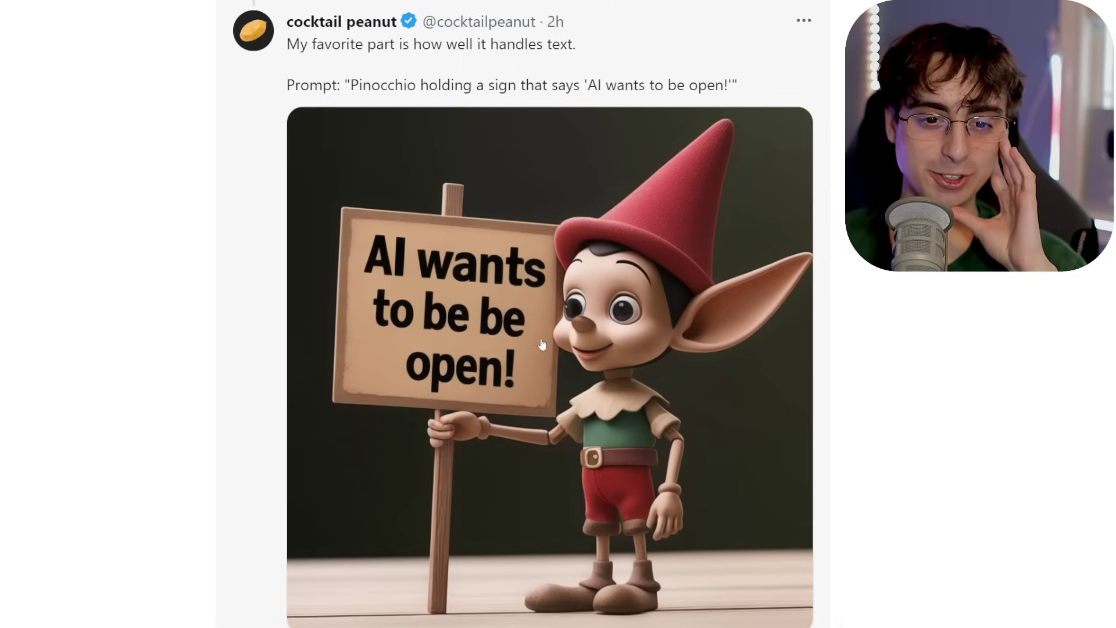
# Step: Examine the panoramic grassland test image in the post's replies, including the resolution discussion, and open the image enlarged
pyautogui.scroll(-6, 817, 258)
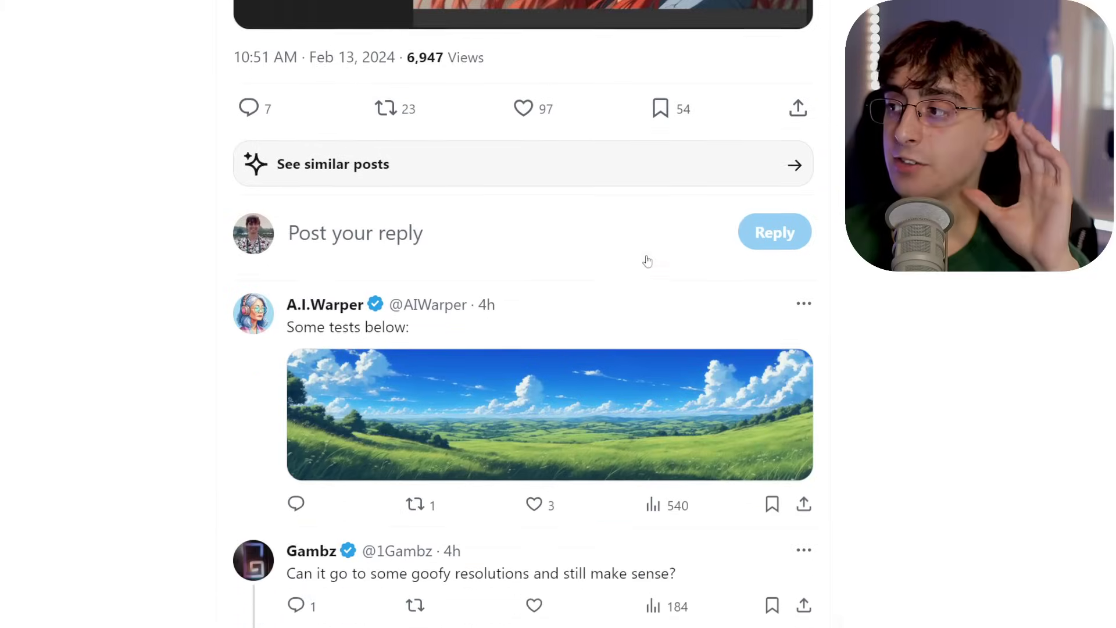
pyautogui.scroll(-1, 645, 258)
pyautogui.scroll(-2, 645, 259)
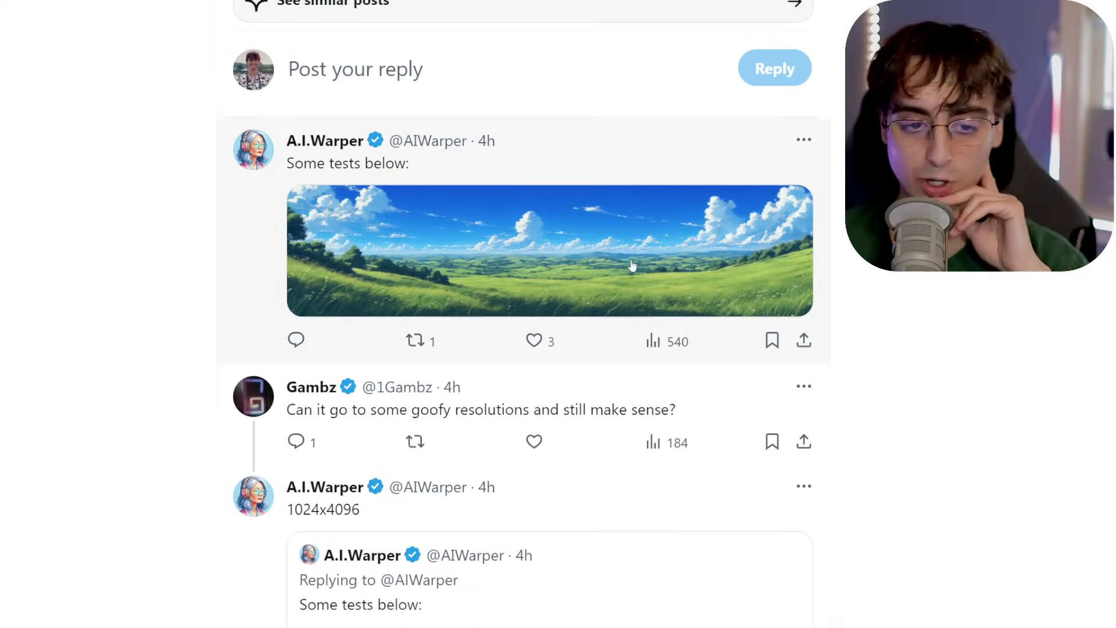
pyautogui.scroll(-4, 637, 262)
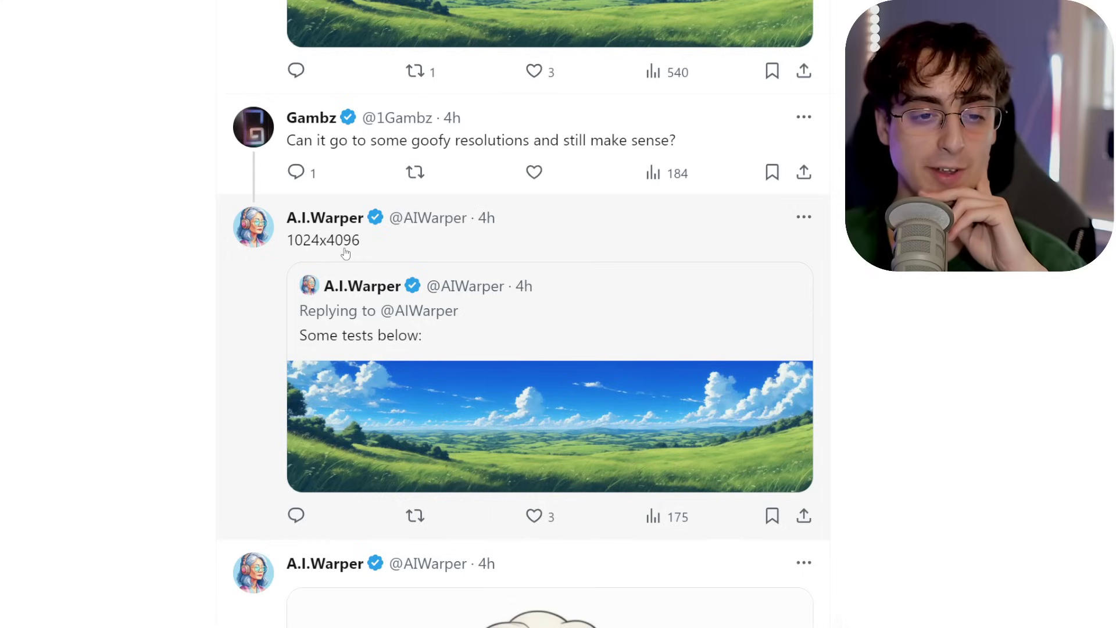
pyautogui.scroll(5, 562, 336)
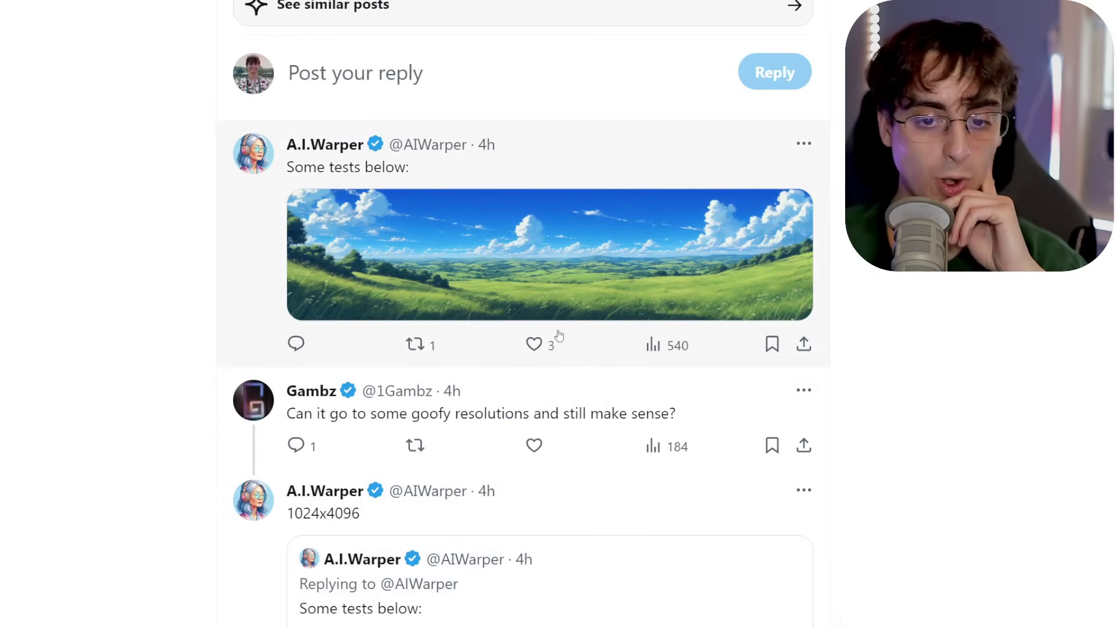
pyautogui.click(412, 280)
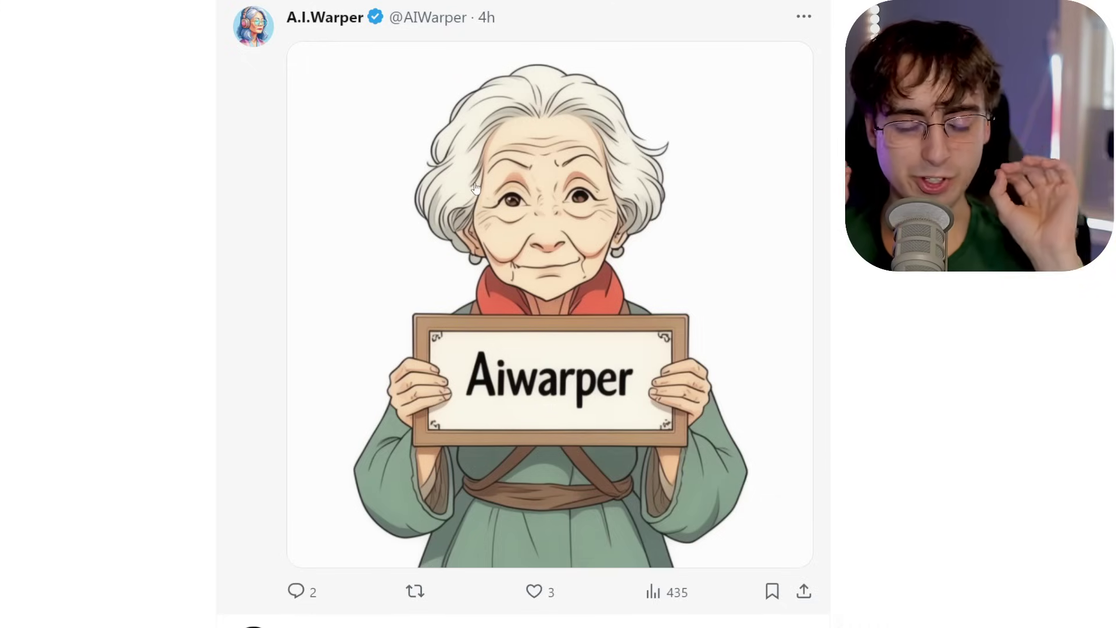
# Step: Examine the reply's illustration of an elderly woman holding a framed sign, checking its text rendering
pyautogui.scroll(-4, 500, 163)
pyautogui.scroll(4, 579, 187)
pyautogui.scroll(1, 578, 186)
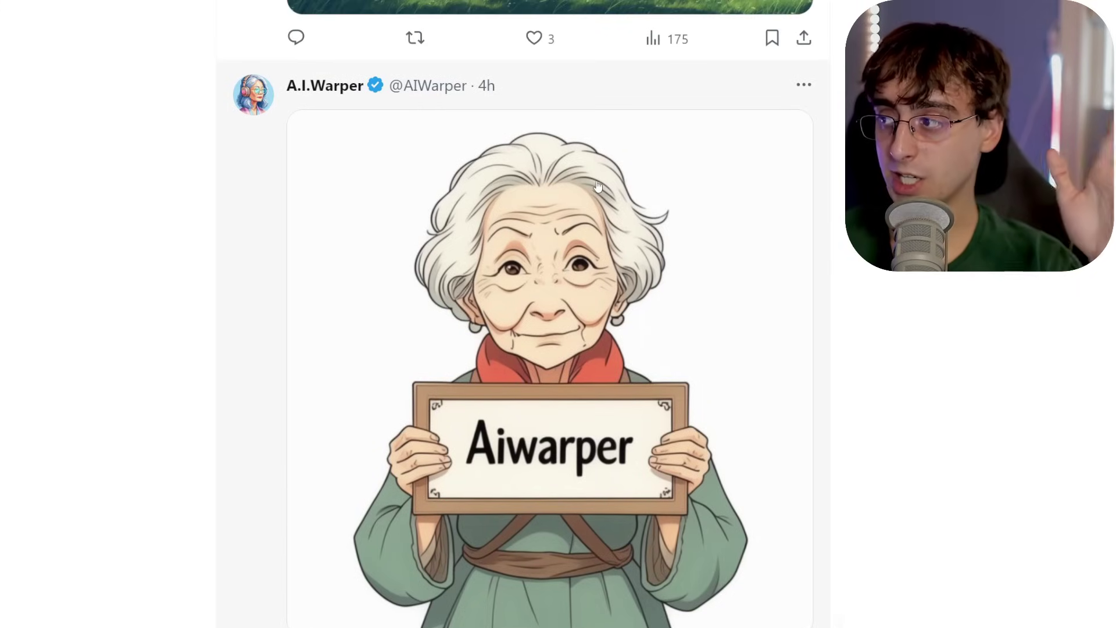